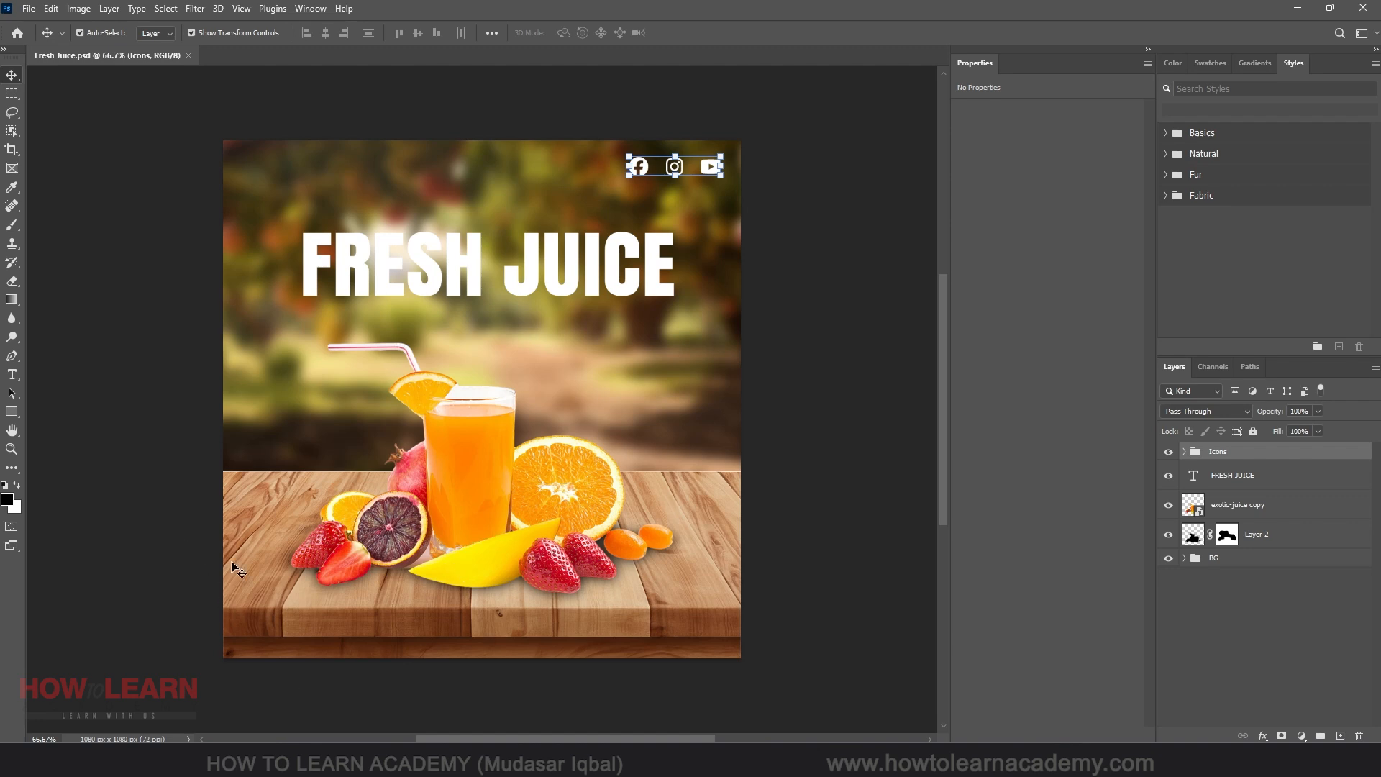
click(53, 9)
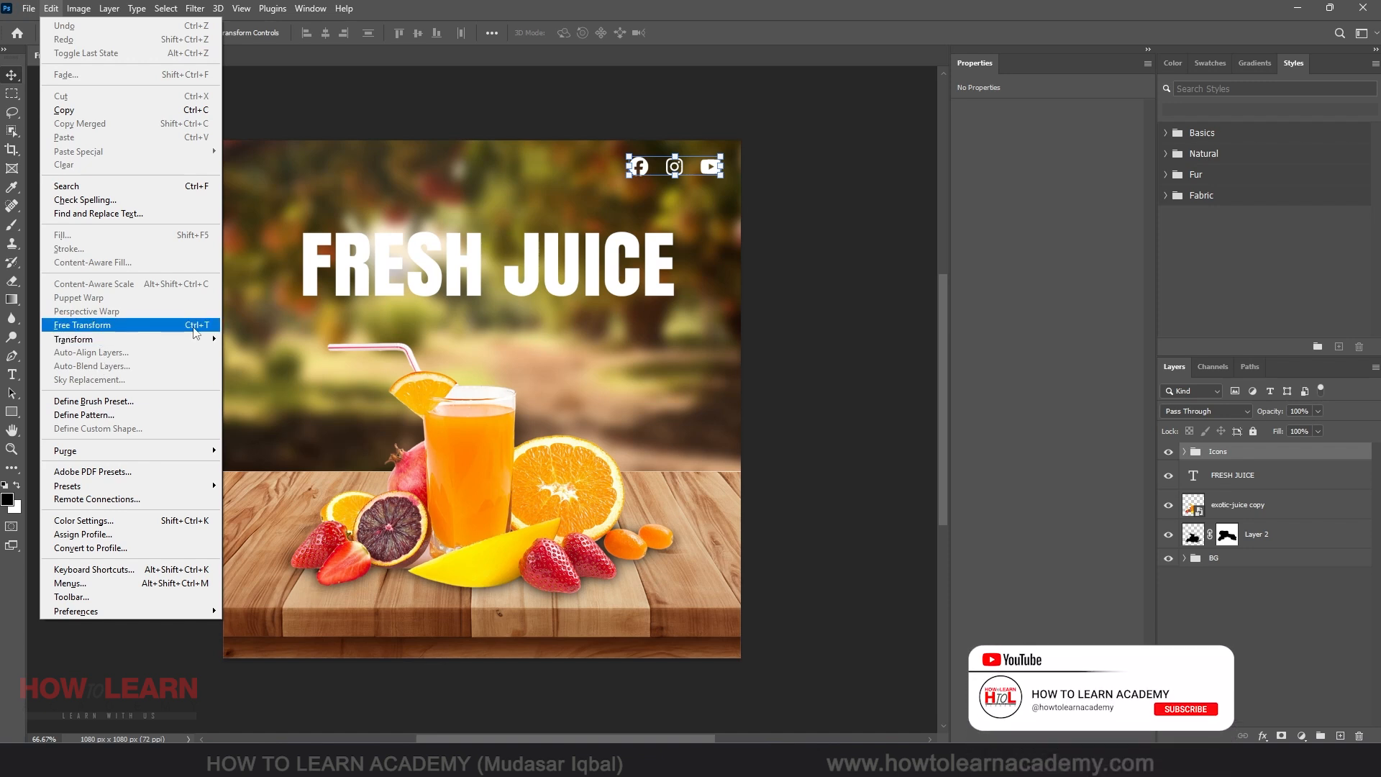
mouse_move(144, 342)
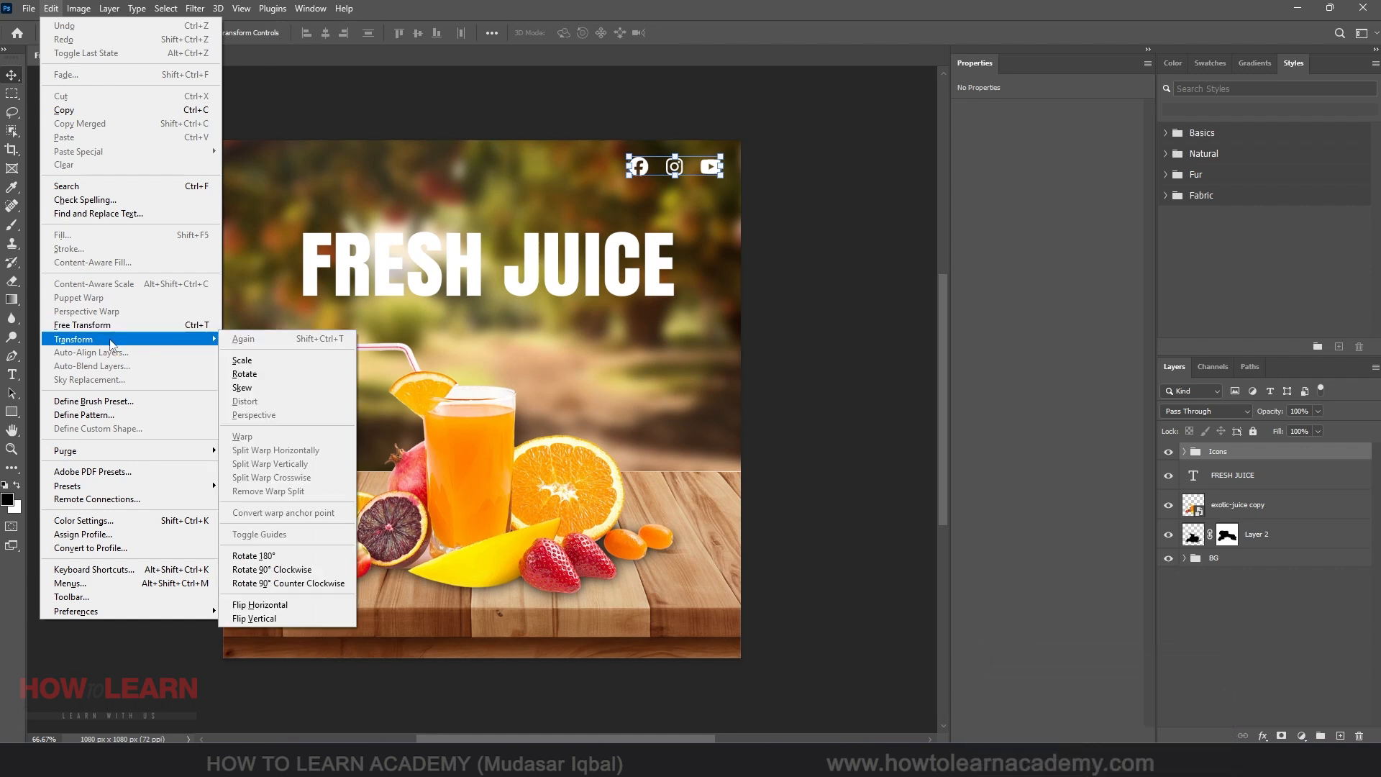
click(528, 10)
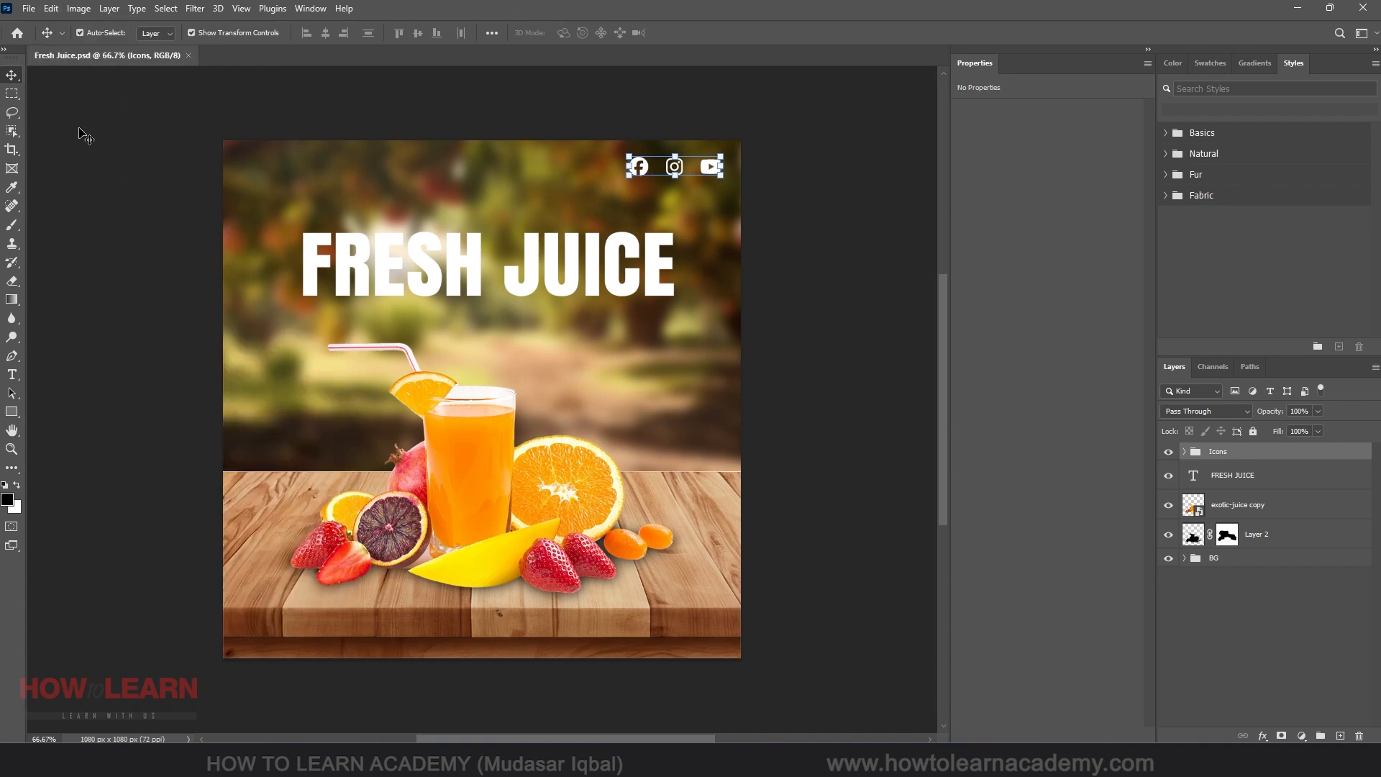
Step: Free-transform the FRESH JUICE text layer, scaling it to about 93% and moving it slightly up and left
click(475, 277)
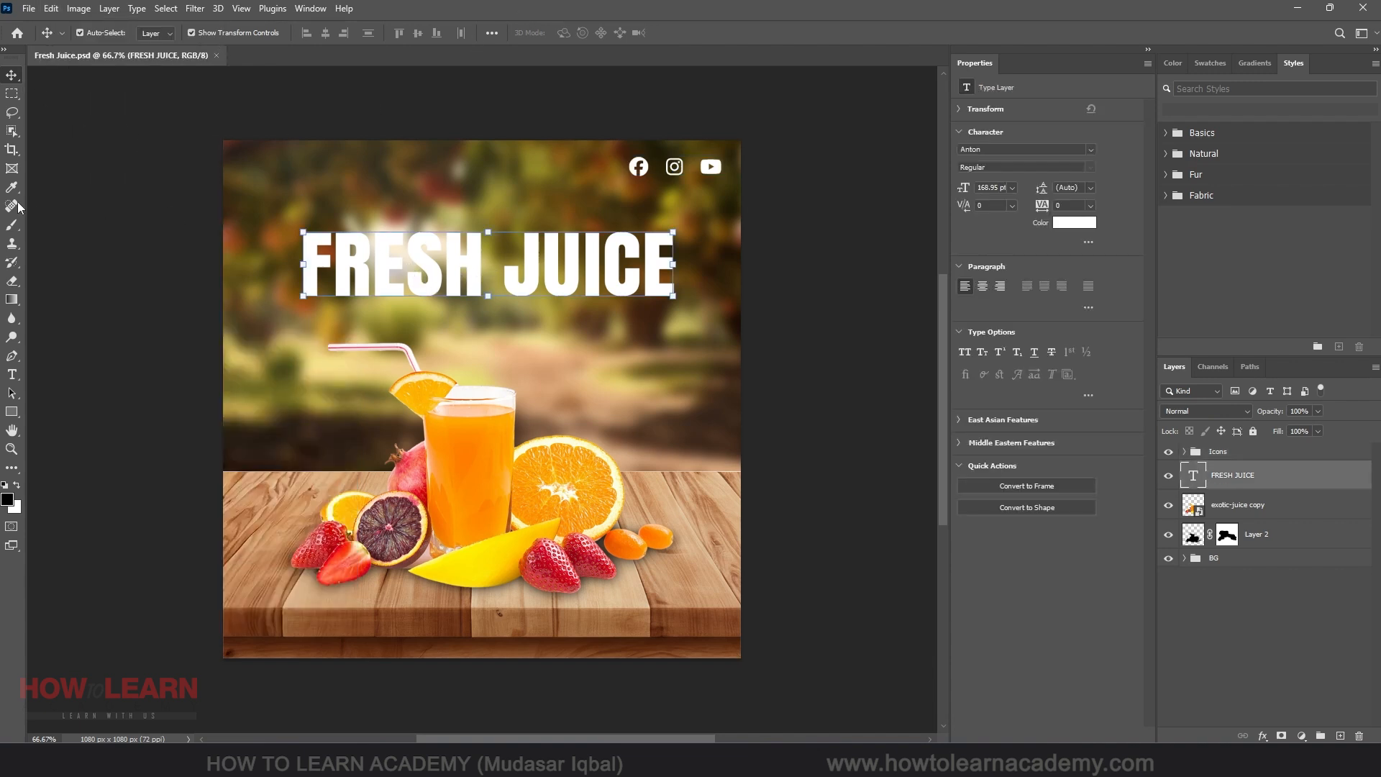
click(51, 10)
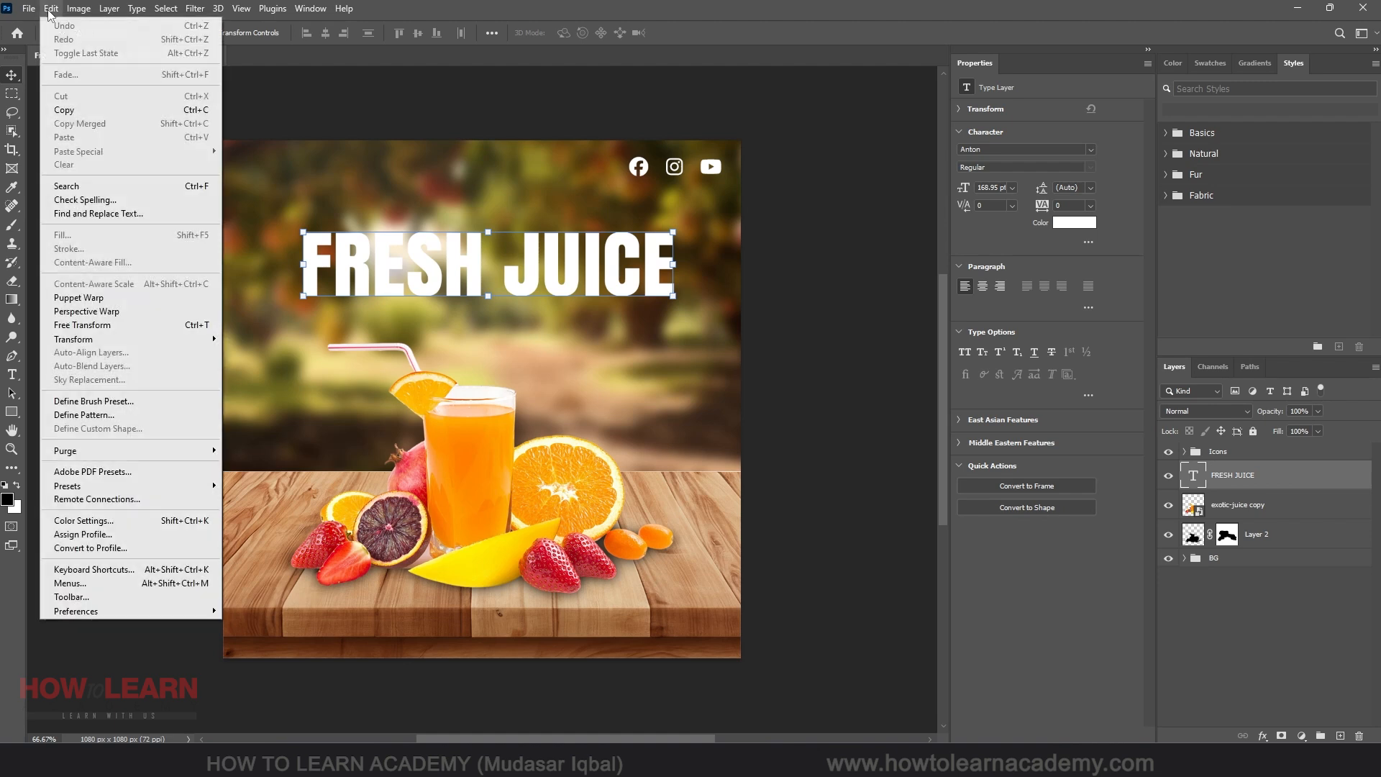
mouse_move(120, 344)
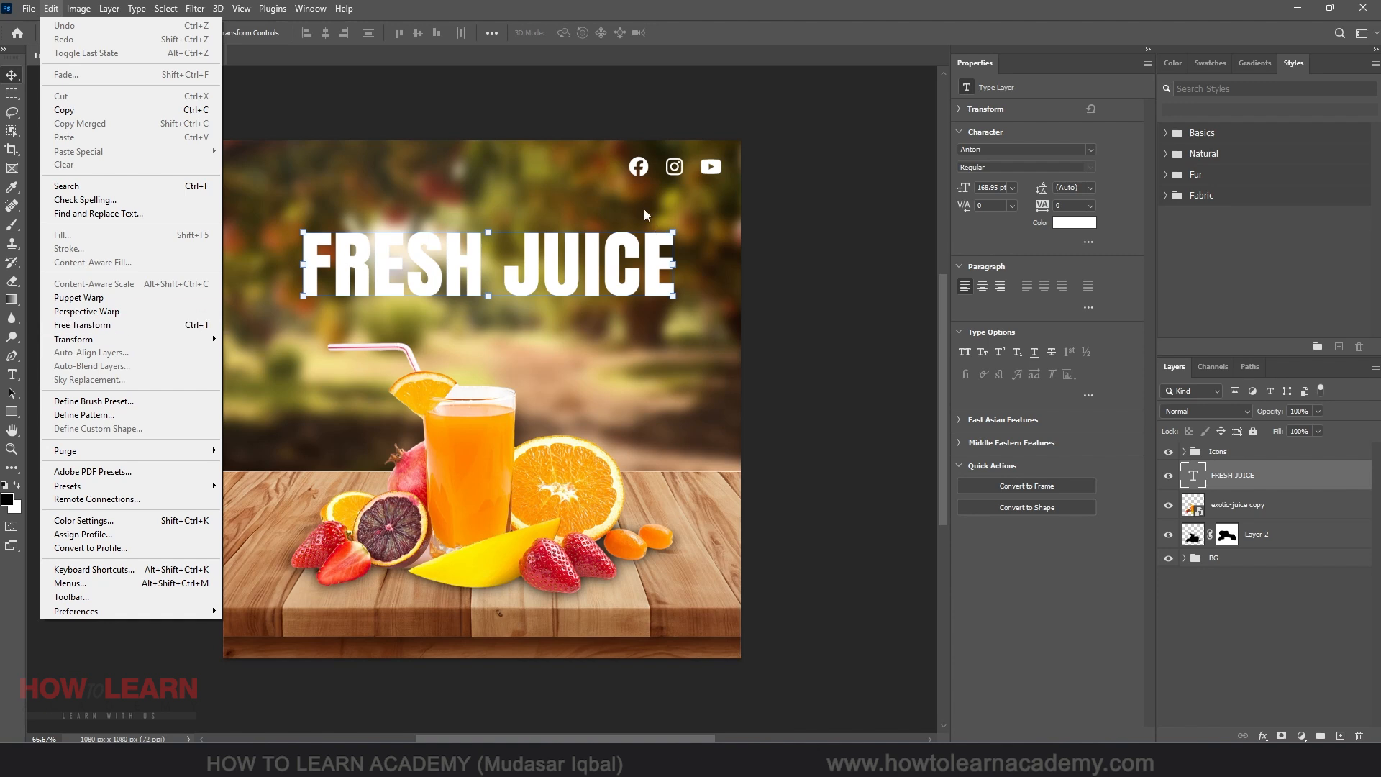
click(710, 5)
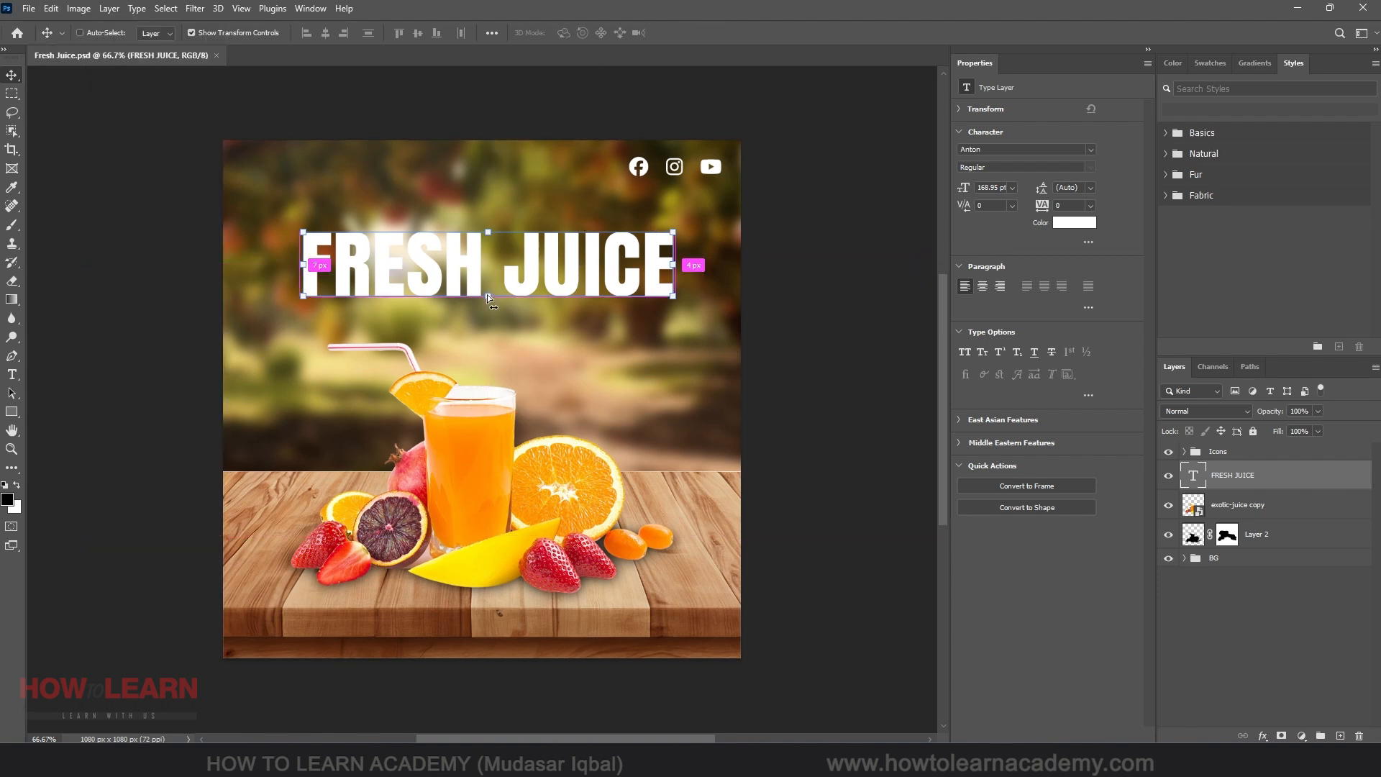
key(ctrl+t)
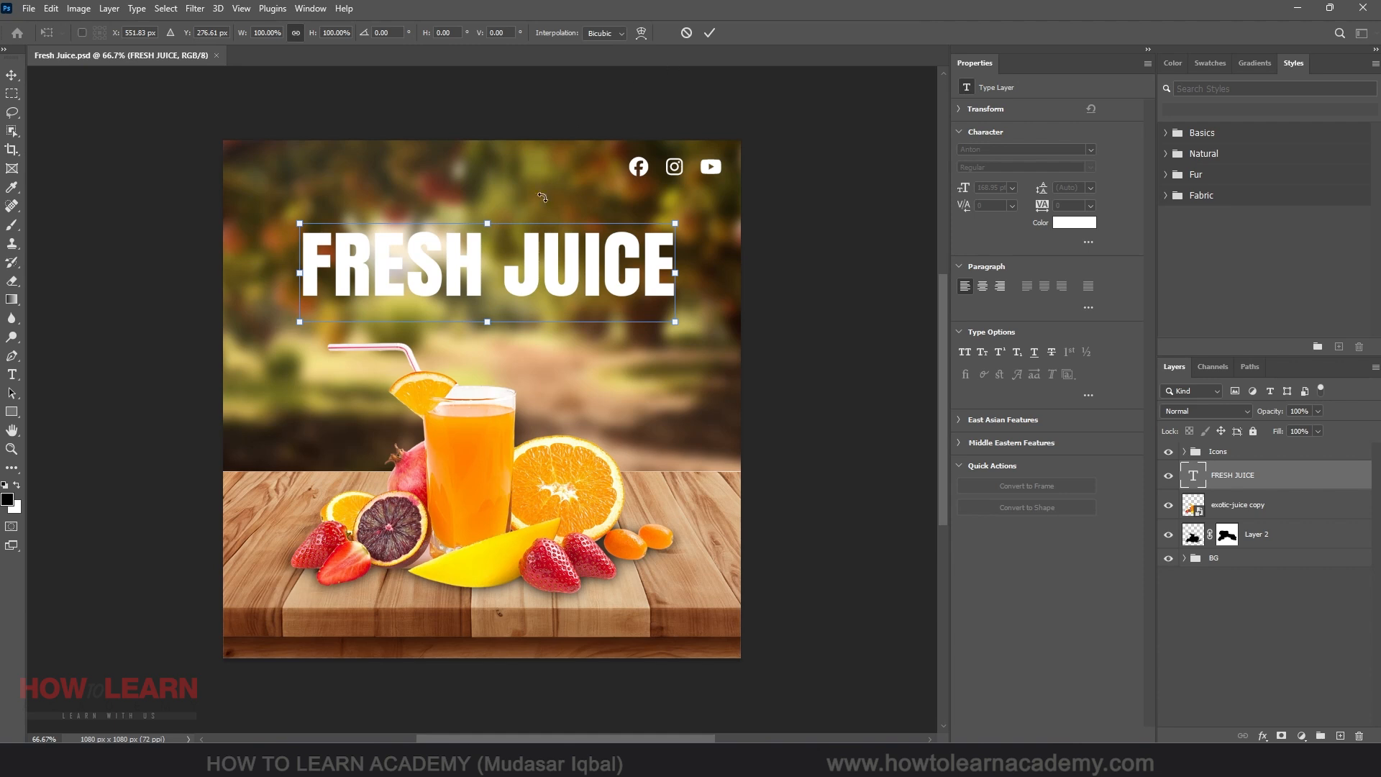
right_click(472, 272)
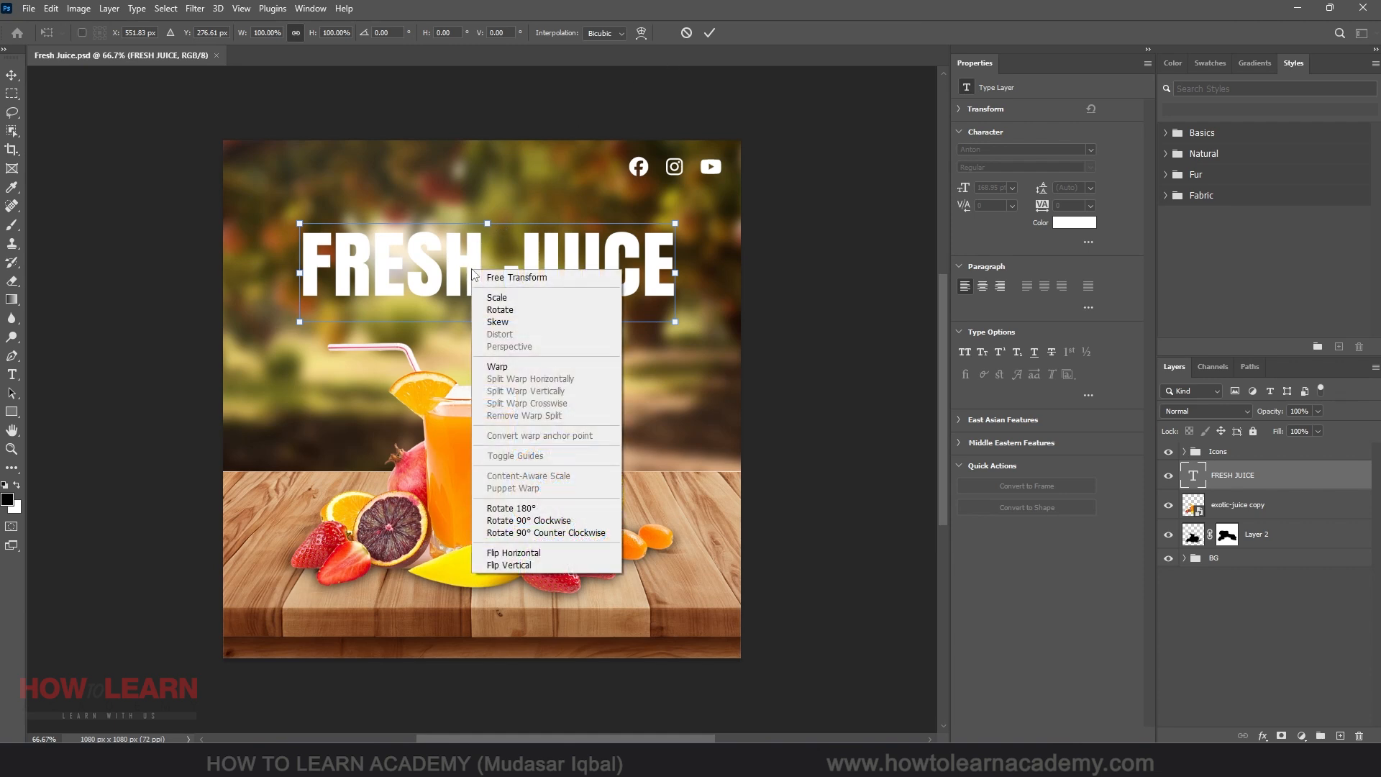
click(505, 300)
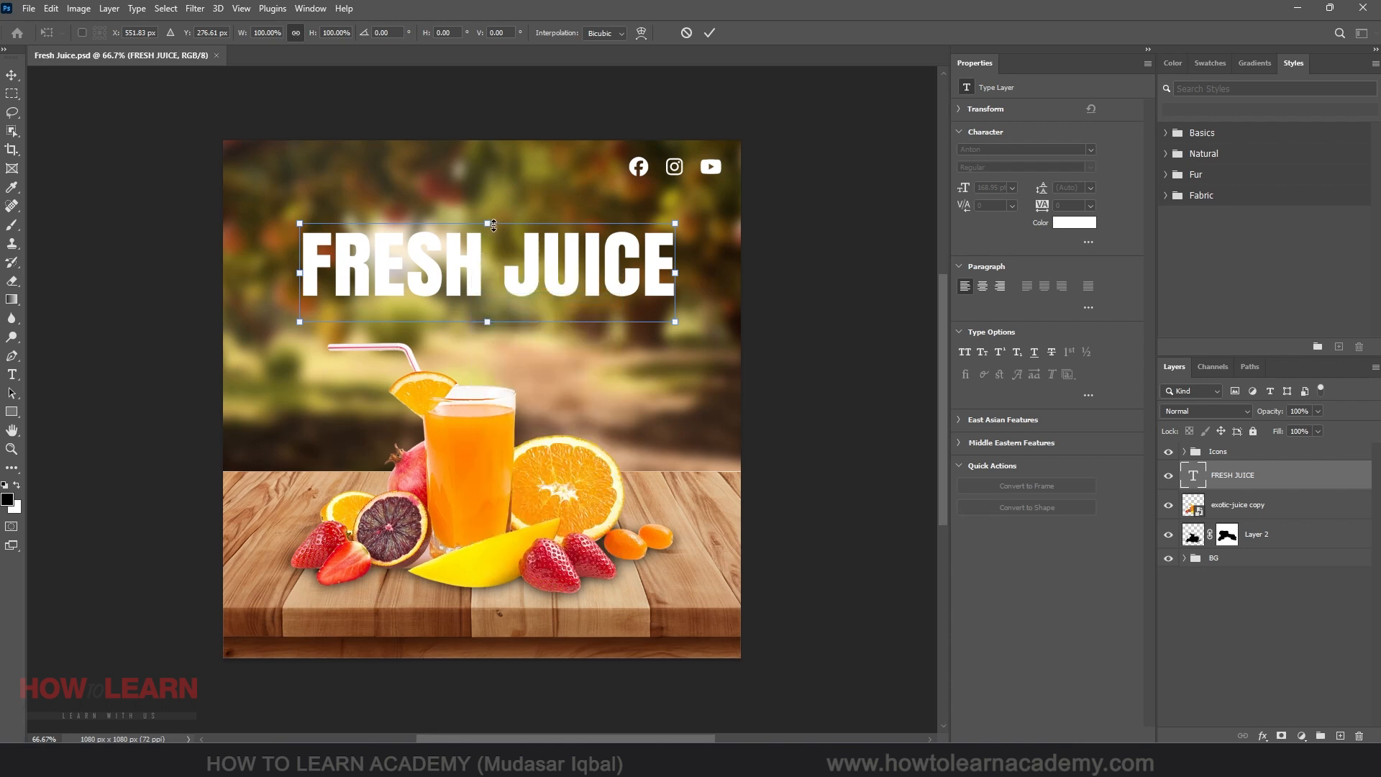
mouse_move(489, 222)
mouse_down()
mouse_move(490, 179)
mouse_move(492, 238)
mouse_move(494, 208)
mouse_up()
drag(703, 321, 651, 317)
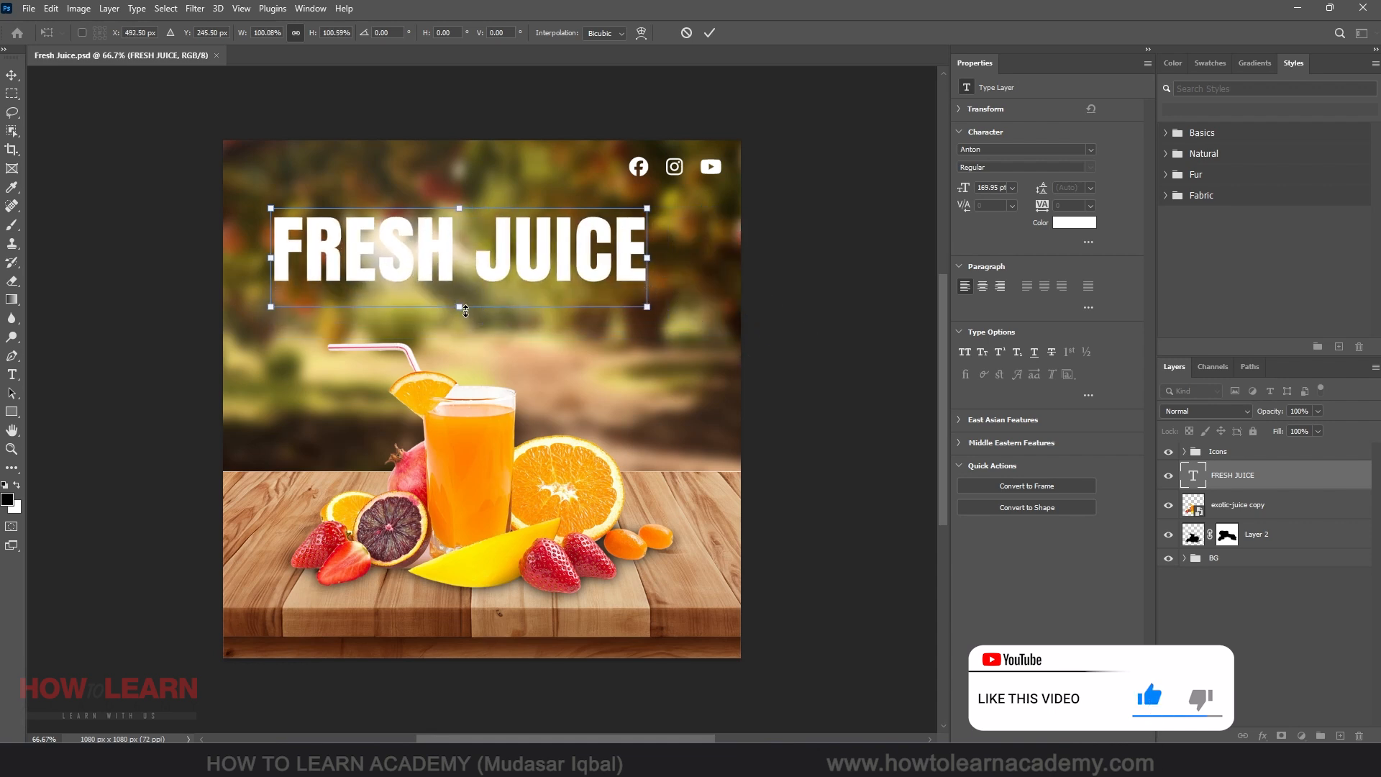
mouse_move(461, 318)
mouse_down()
mouse_move(465, 340)
mouse_move(460, 299)
mouse_up()
Step: Try rotating the FRESH JUICE text clockwise with the Rotate transform, undoing each rotation
right_click(447, 257)
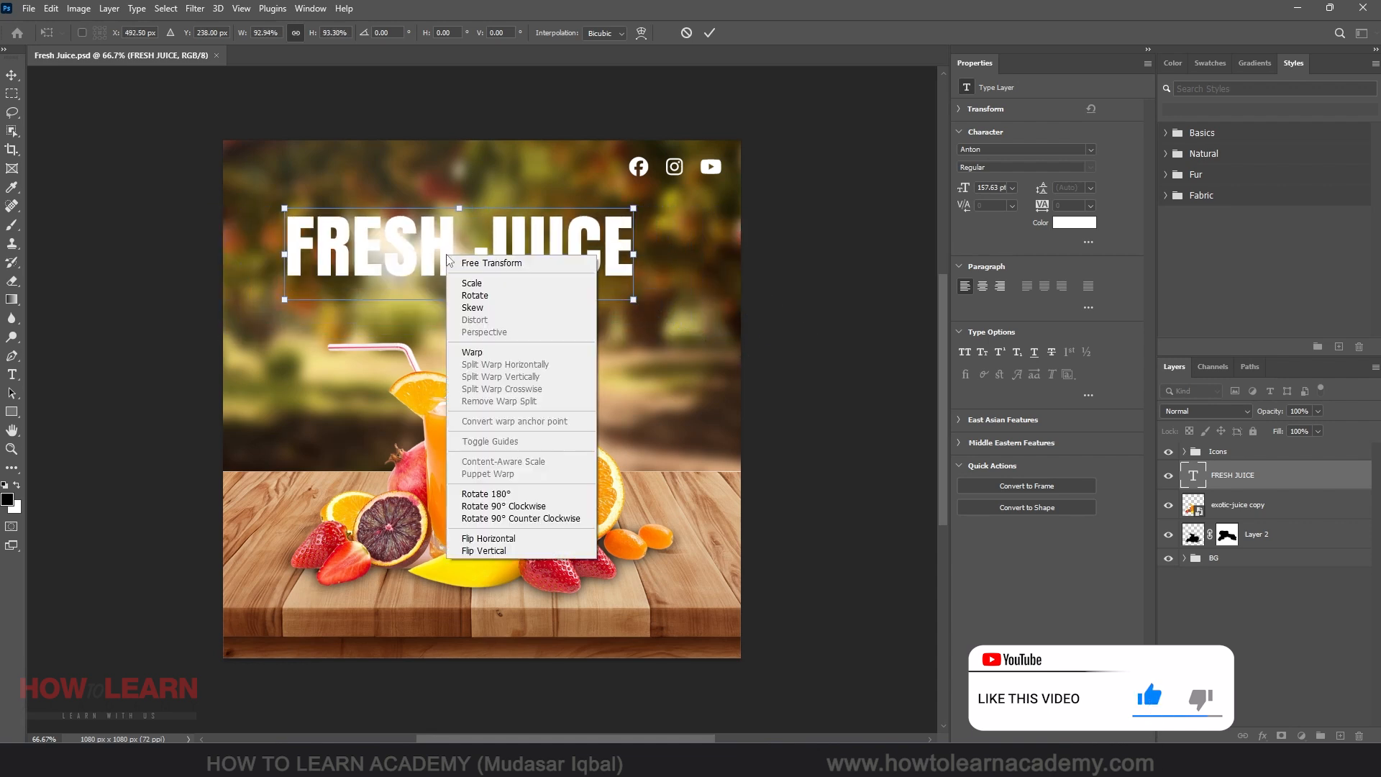
click(508, 298)
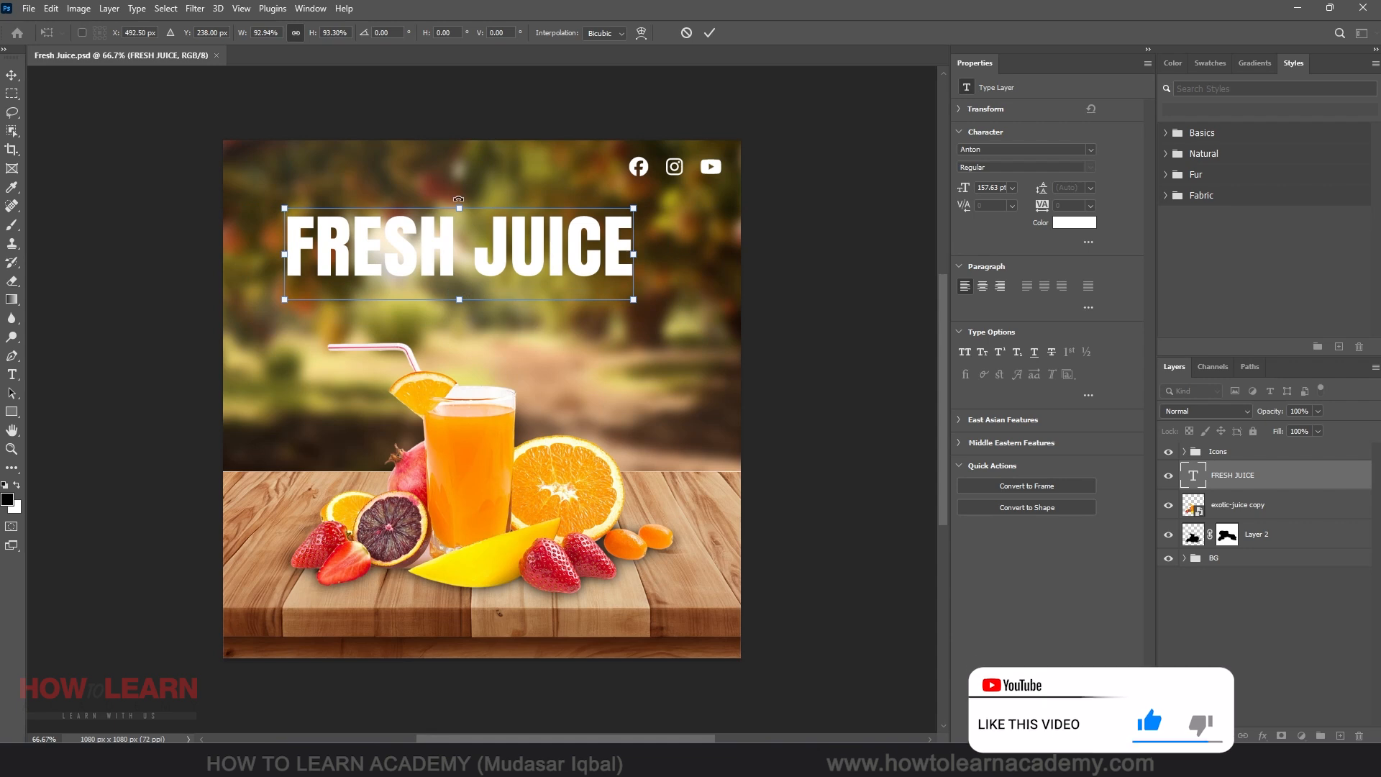
drag(485, 202, 537, 225)
key(ctrl+z)
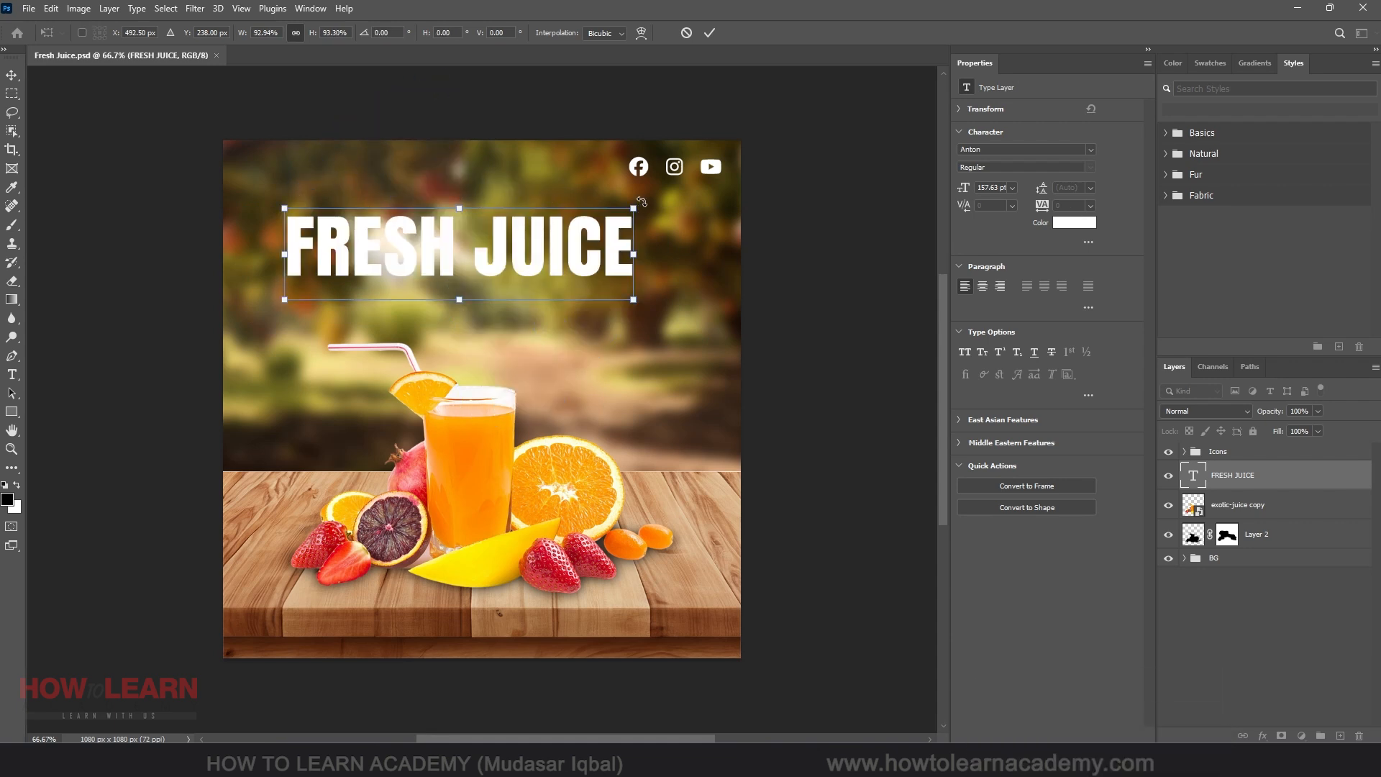
drag(636, 208, 682, 272)
key(ctrl+z)
Step: Try skewing the FRESH JUICE text horizontally from its bottom edge to about 23° and -4°, and undo both skews
right_click(503, 239)
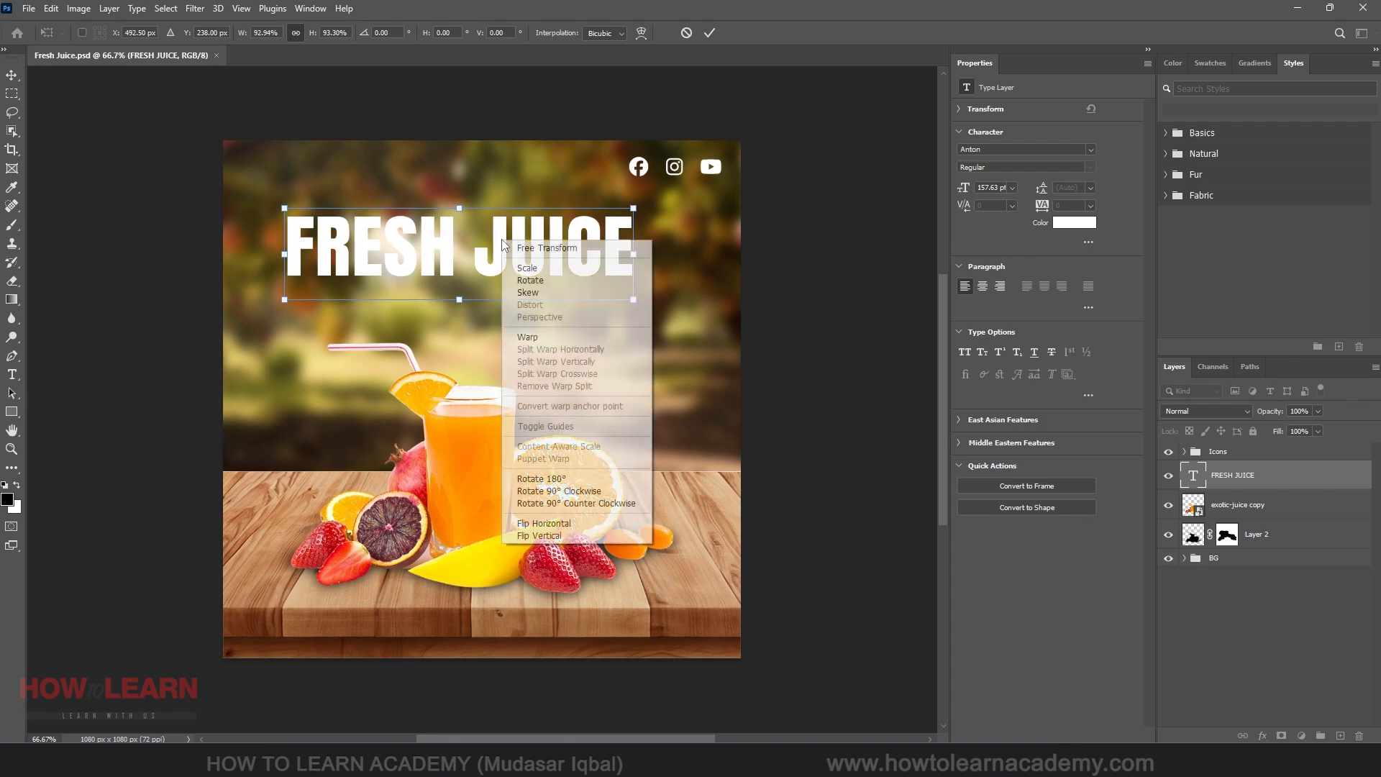
click(546, 292)
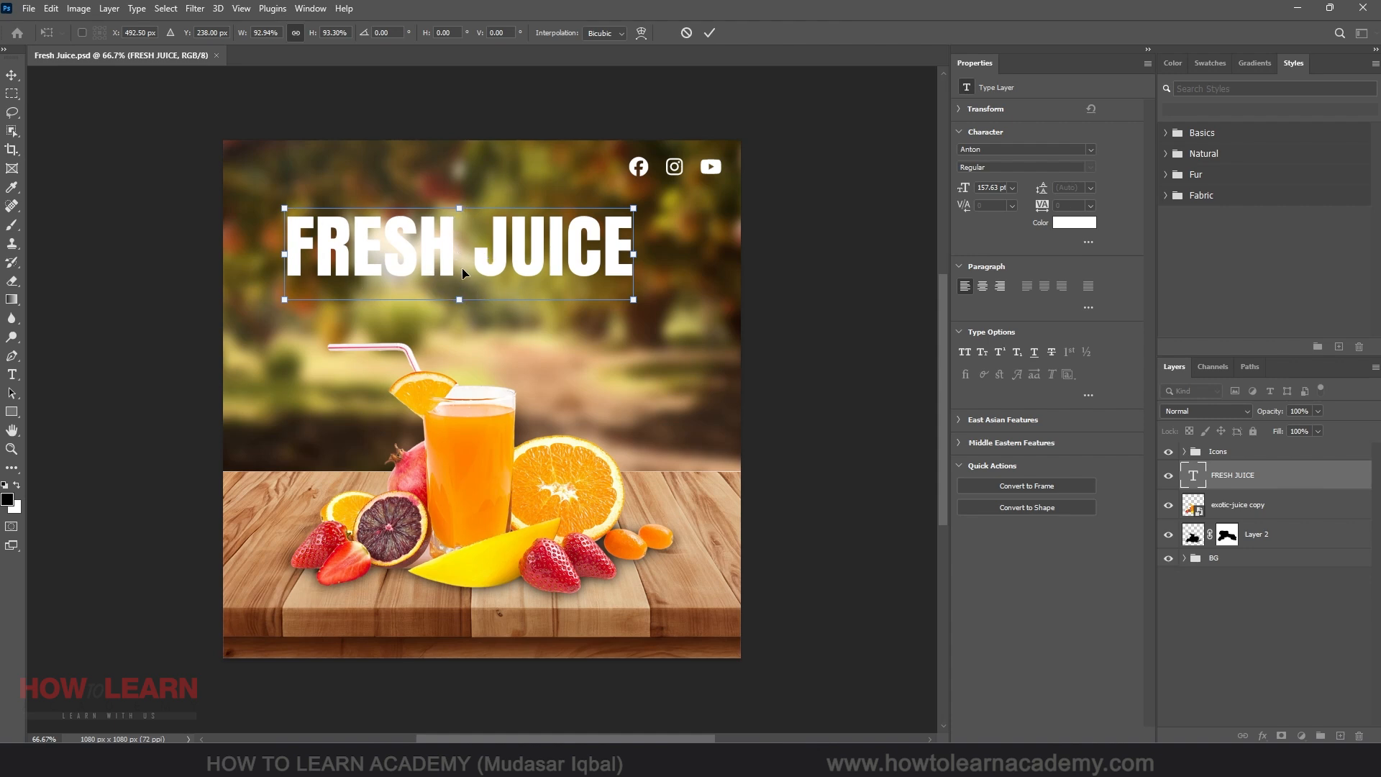
drag(460, 299, 502, 304)
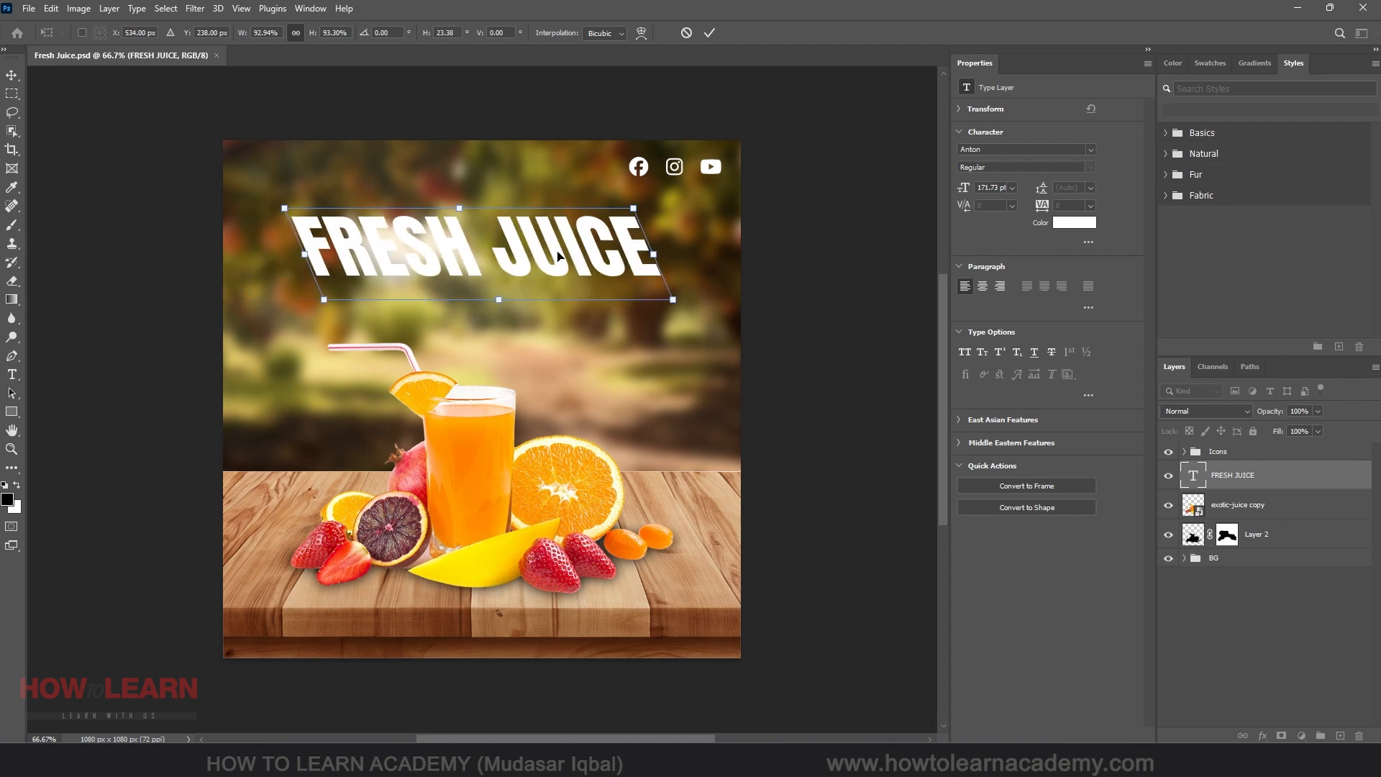
drag(502, 305, 451, 297)
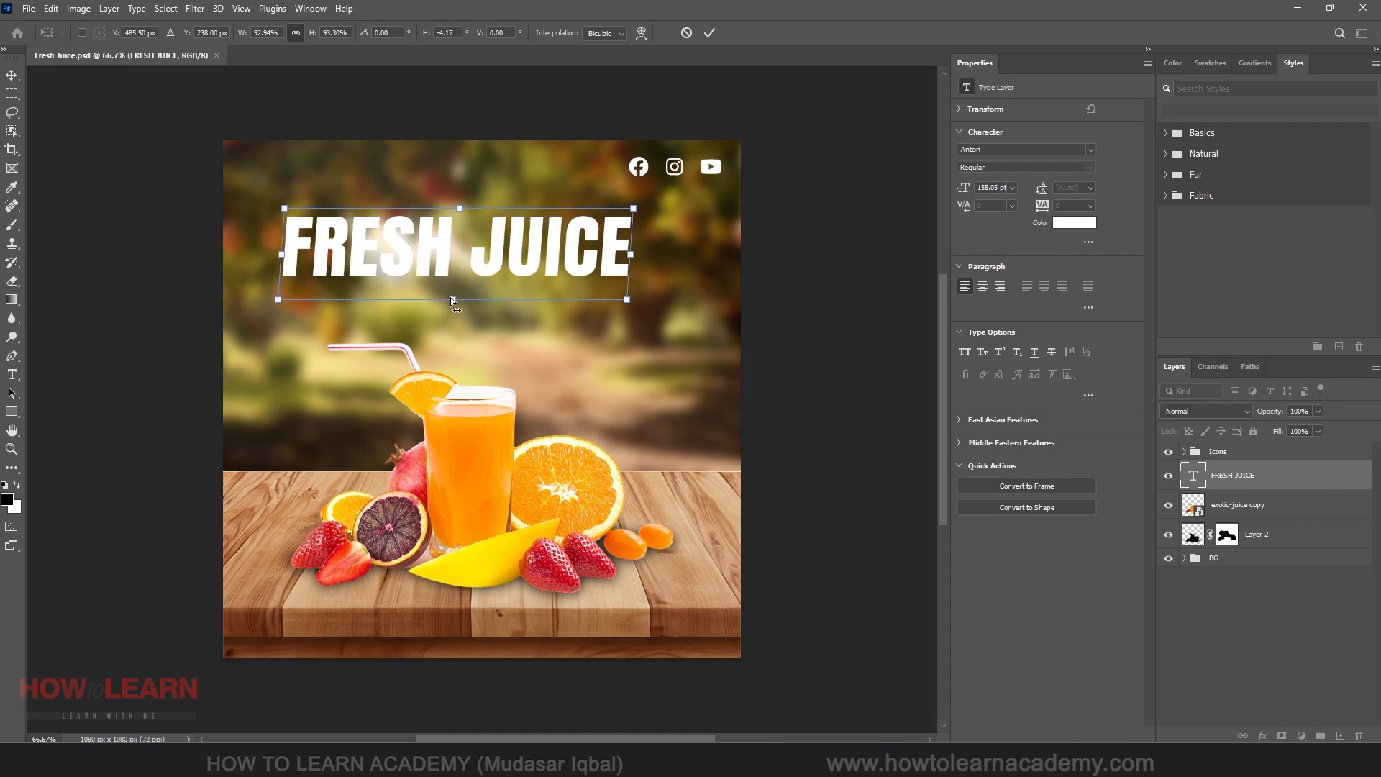
key(ctrl+z)
key(ctrl+z)
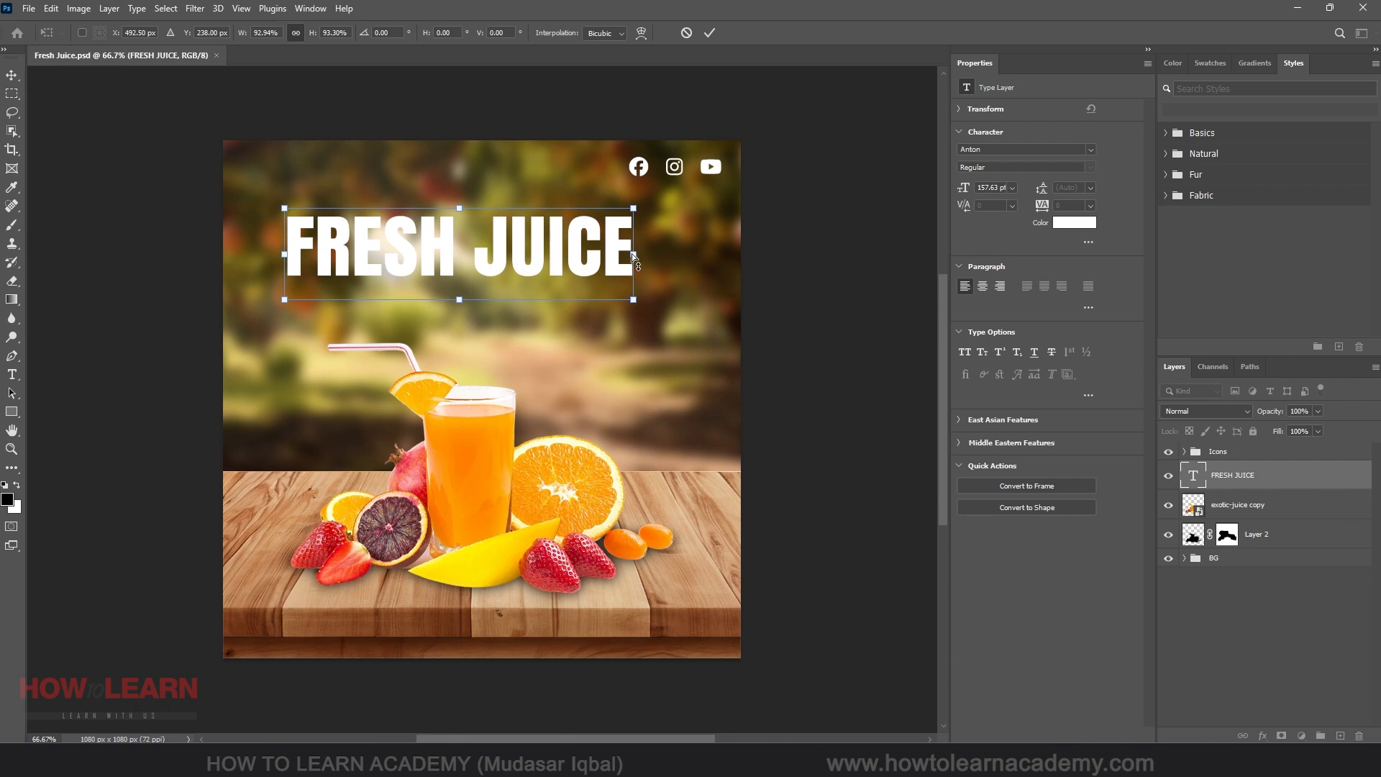
Step: Try skewing the text's right edge upward by about 9° and its top edge to the left, undoing each skew
drag(634, 255, 634, 198)
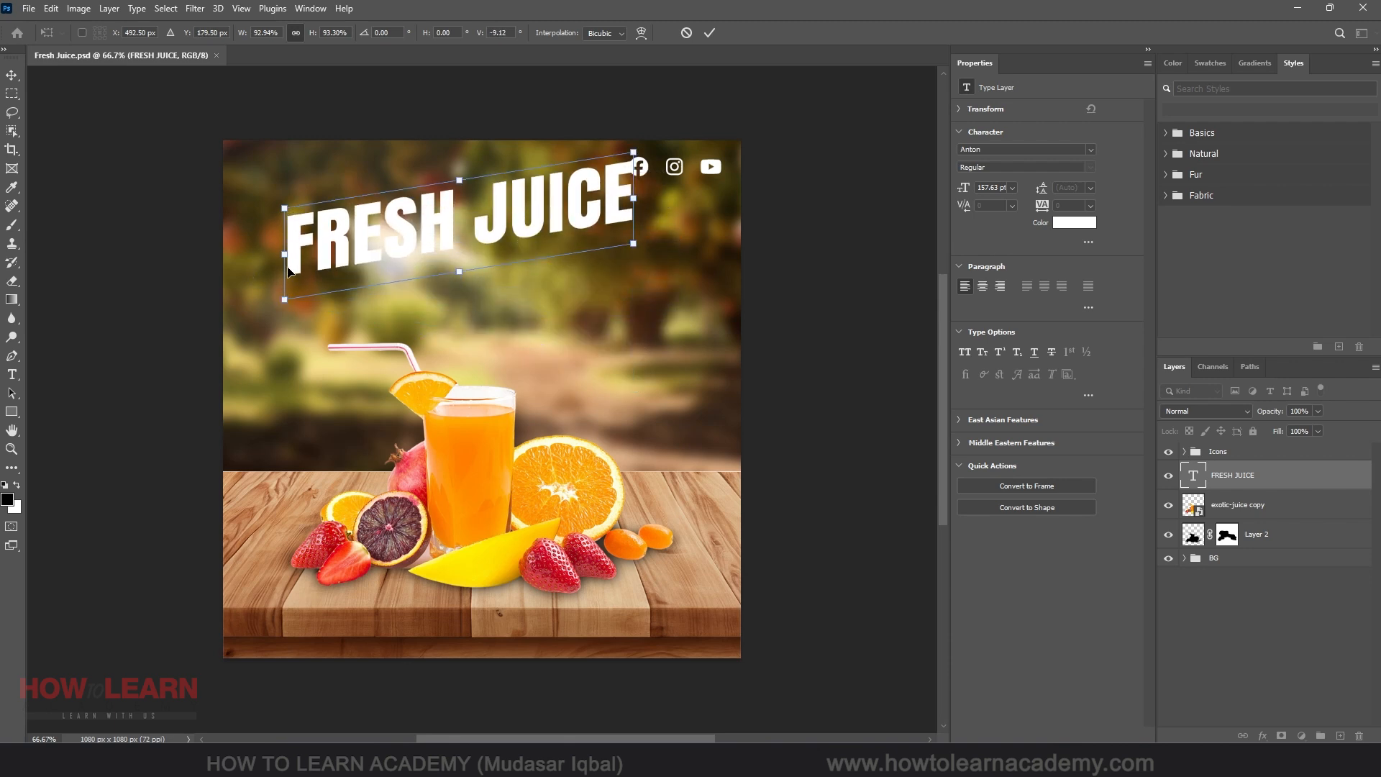
key(ctrl+z)
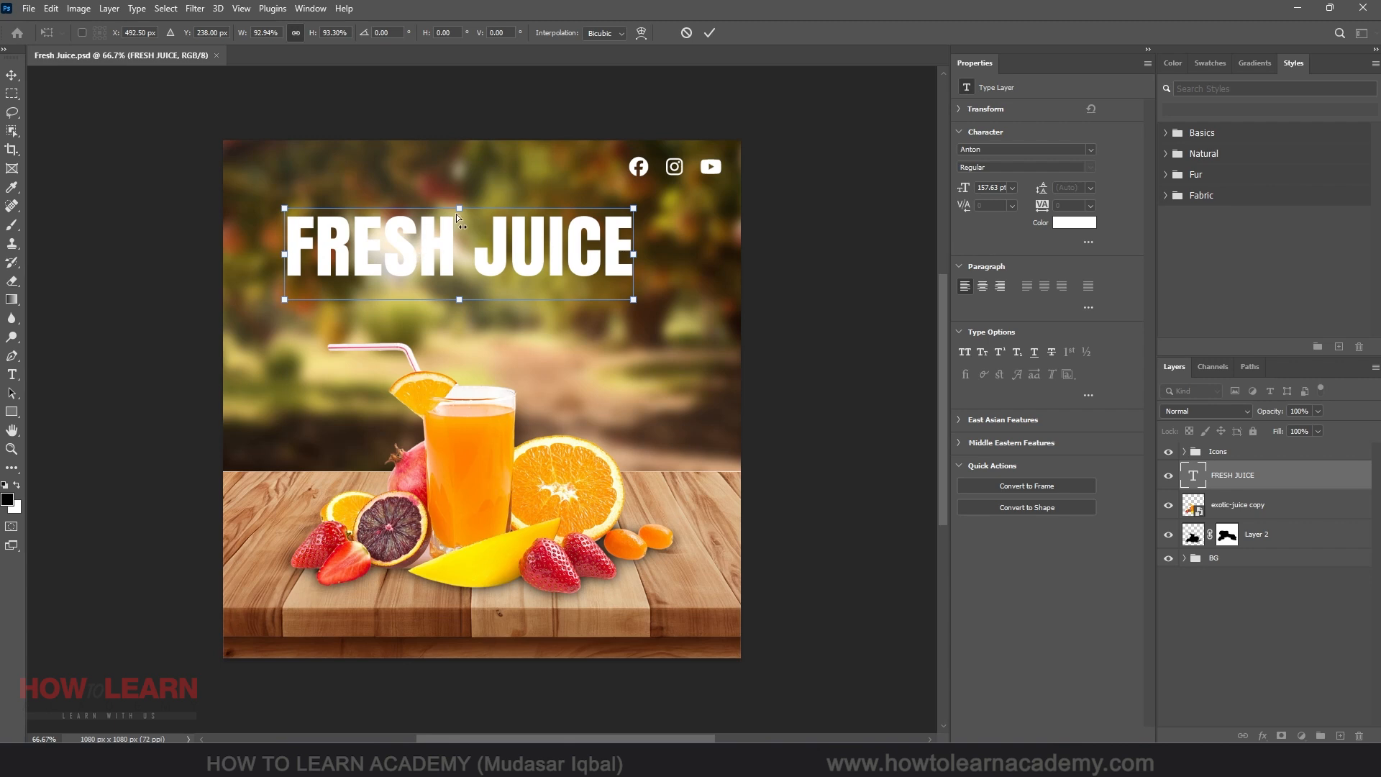
drag(460, 207, 415, 207)
key(ctrl+z)
Step: Try skewing the text's right and left edges downward and its top edge to the right, undoing each skew
drag(630, 252, 621, 378)
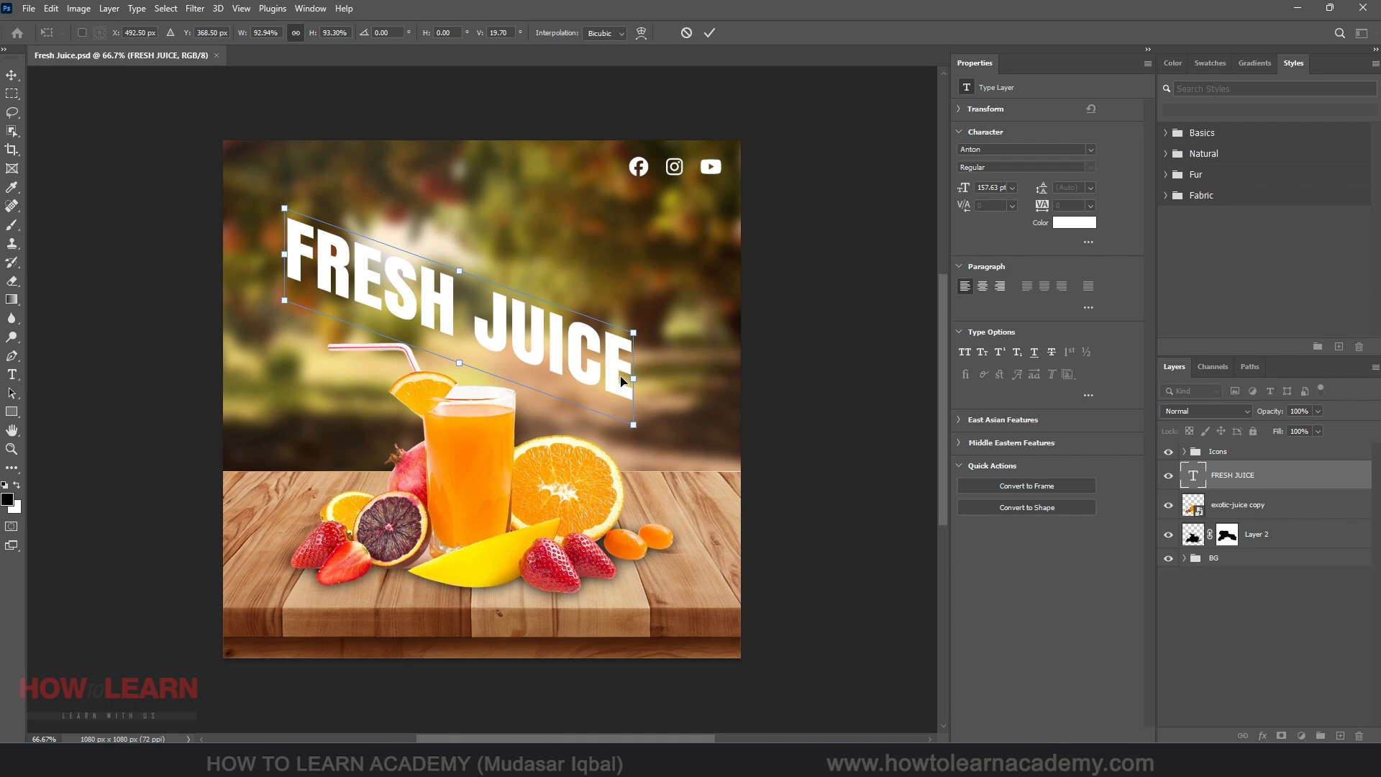
key(ctrl+z)
drag(283, 253, 298, 360)
key(ctrl+z)
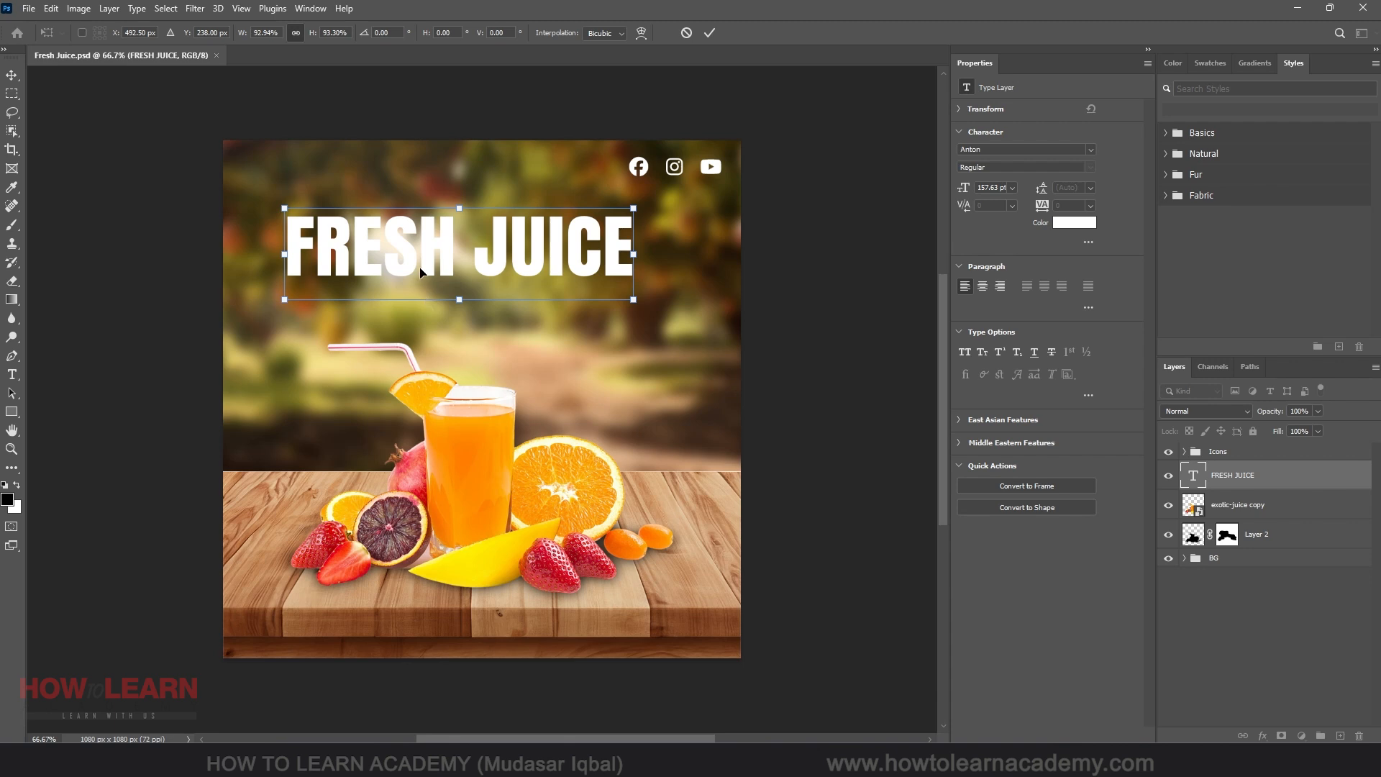
drag(460, 205, 496, 214)
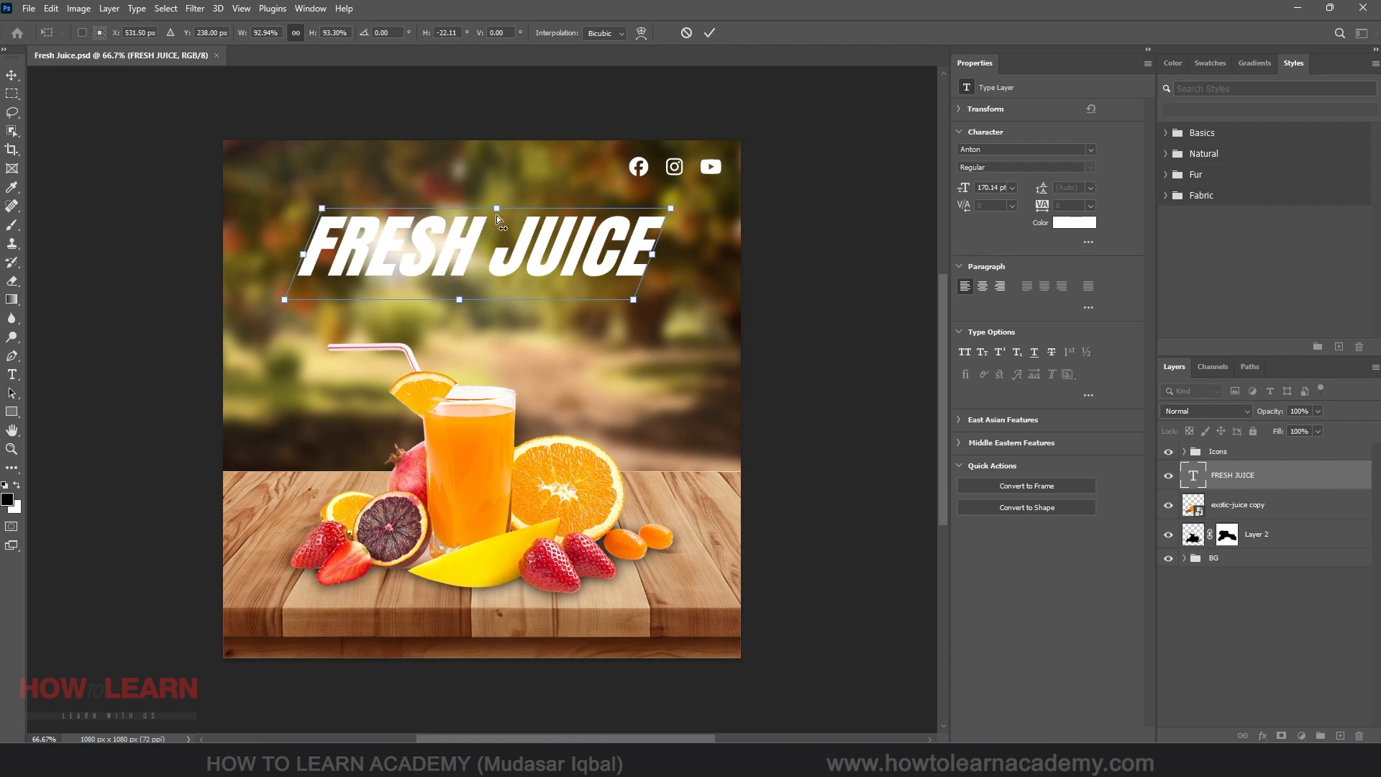
key(ctrl+z)
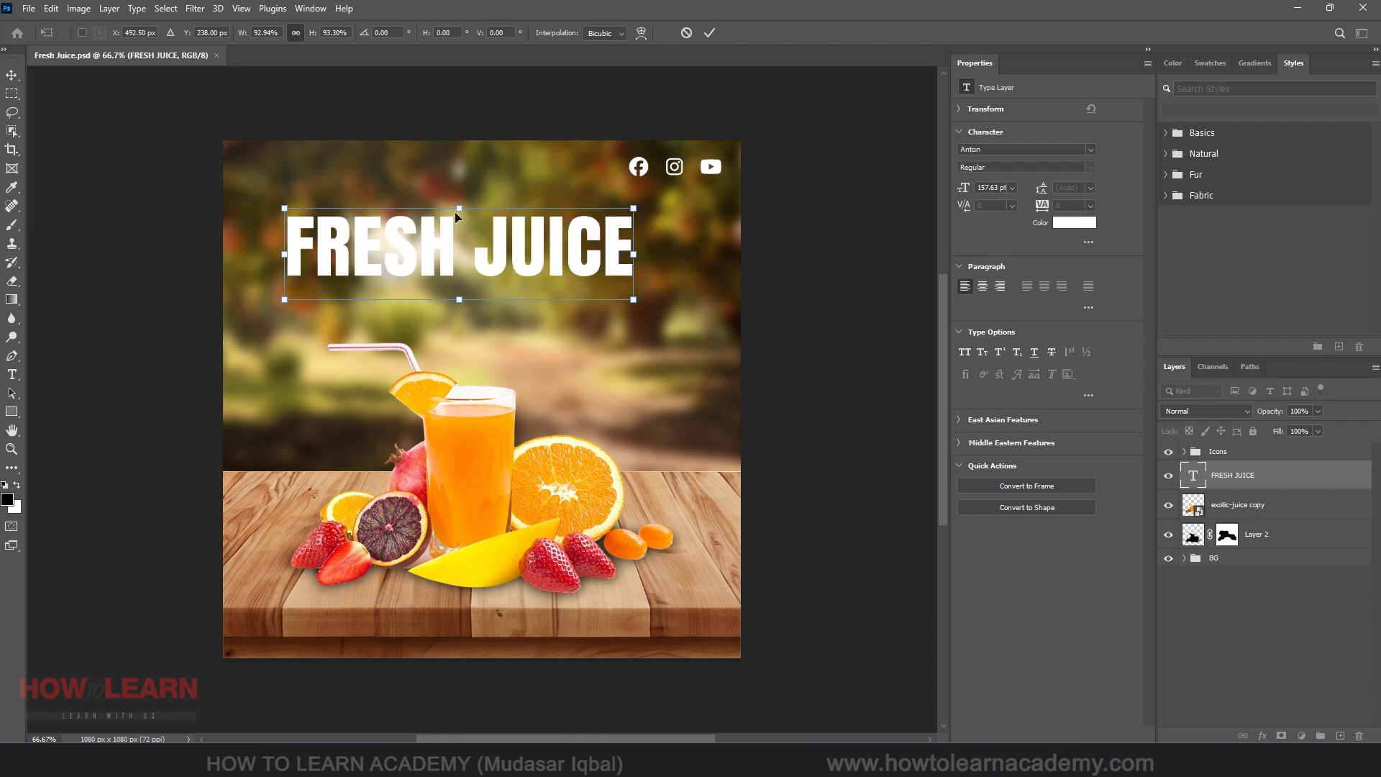
Step: Try rotating the FRESH JUICE text by 180°, and undo the rotation
right_click(441, 250)
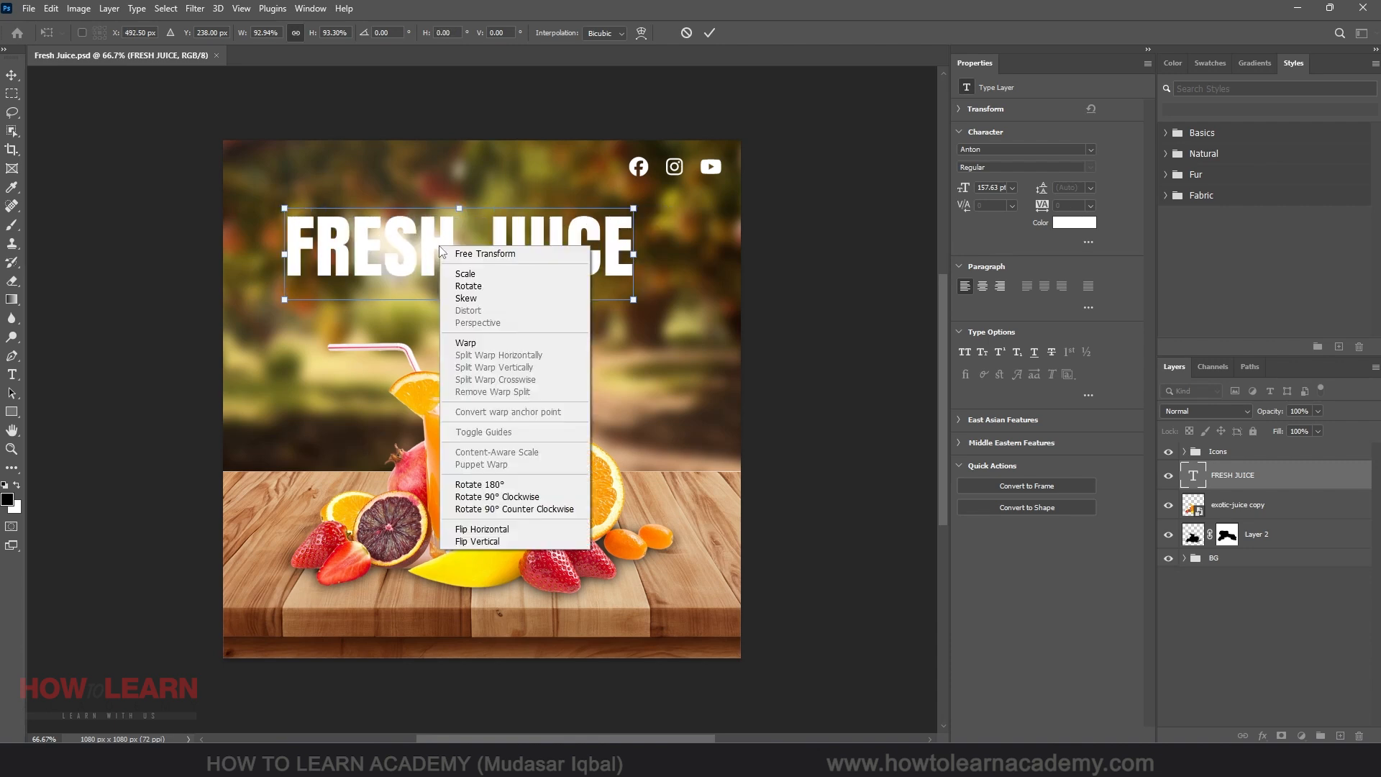
click(493, 484)
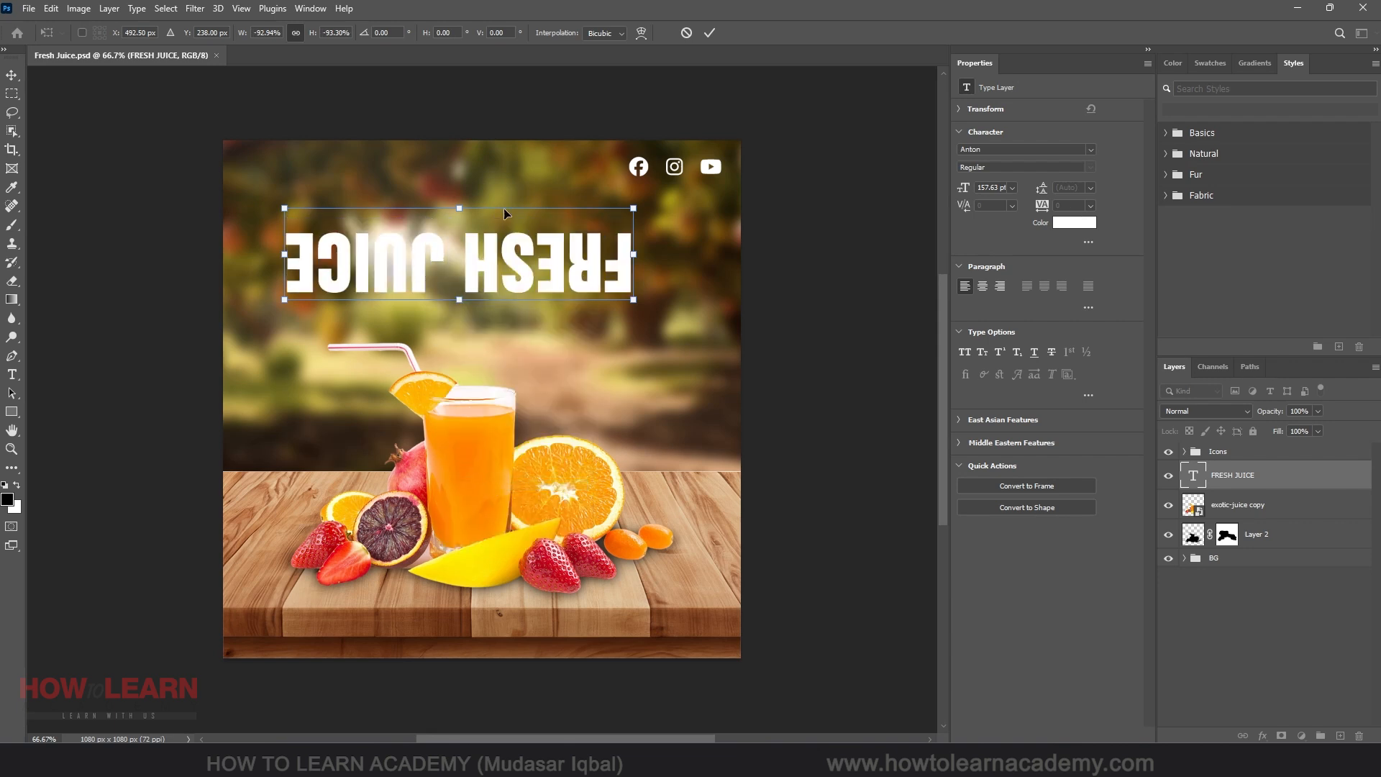
key(ctrl+z)
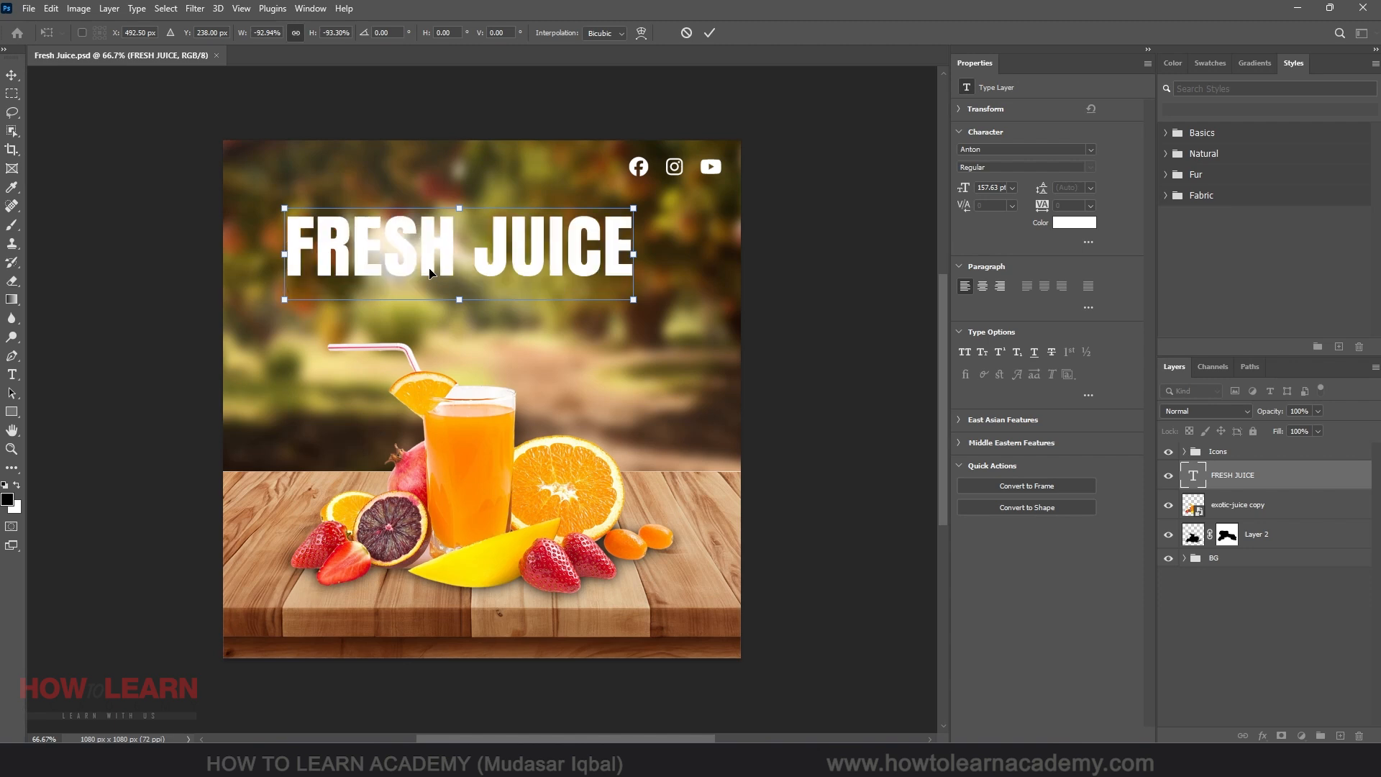
Step: Try rotating the FRESH JUICE text 90° clockwise and 90° counterclockwise, undoing each rotation
right_click(447, 256)
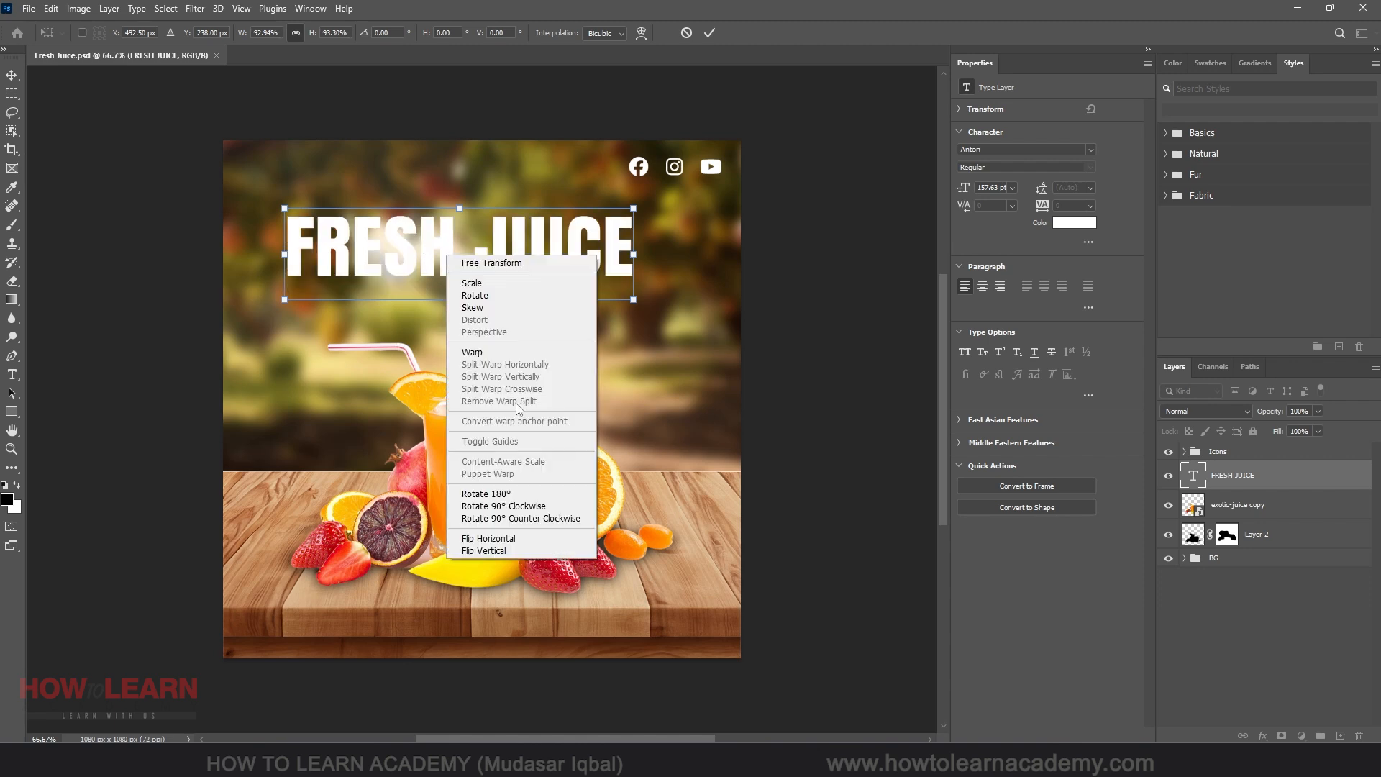
click(531, 507)
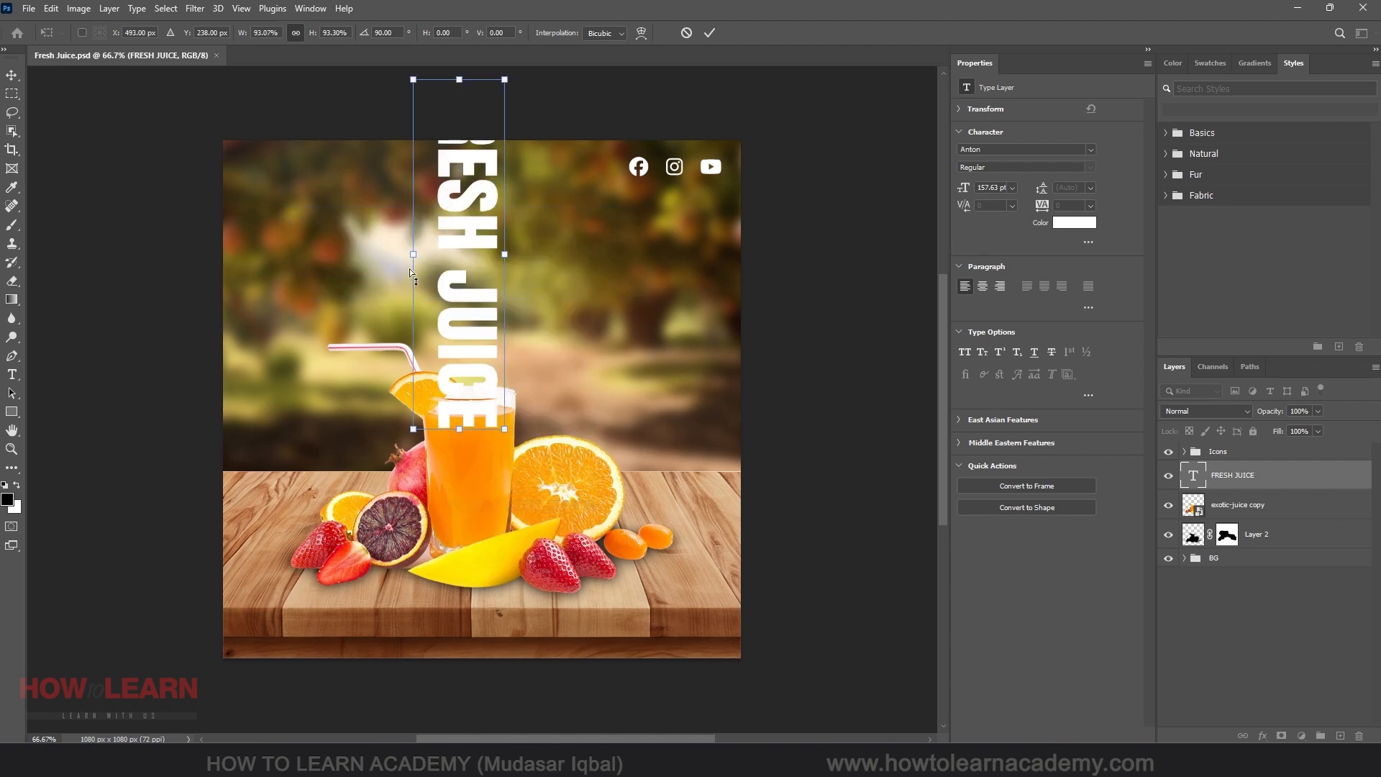
key(ctrl+z)
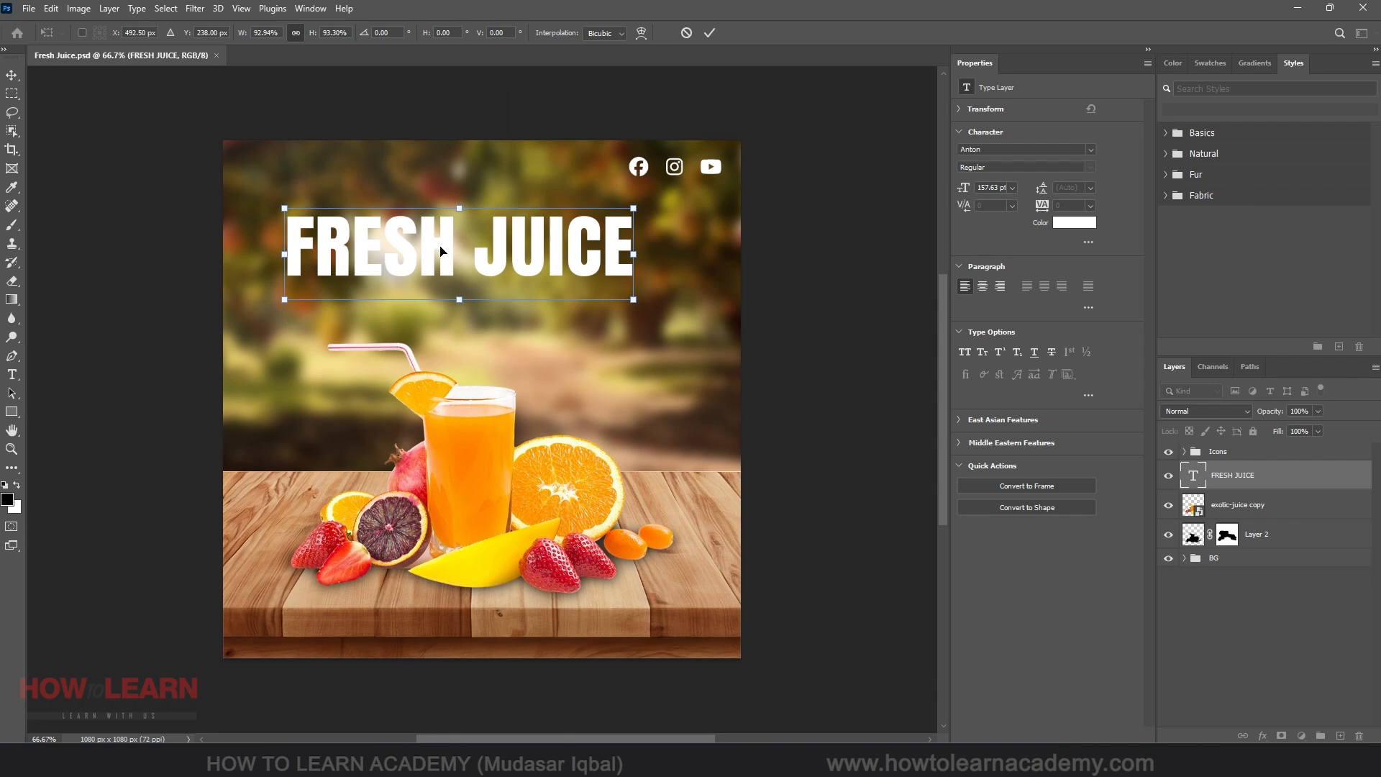
right_click(440, 247)
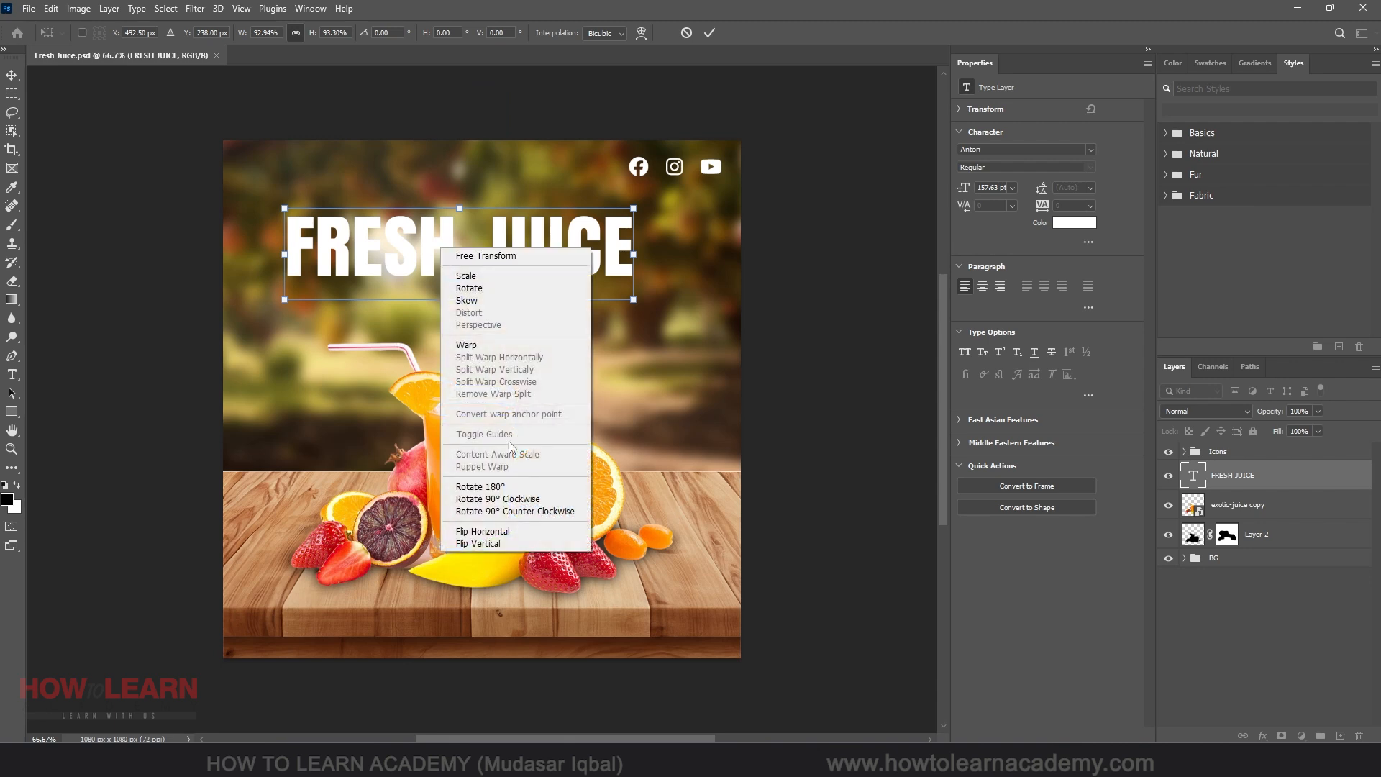
click(516, 512)
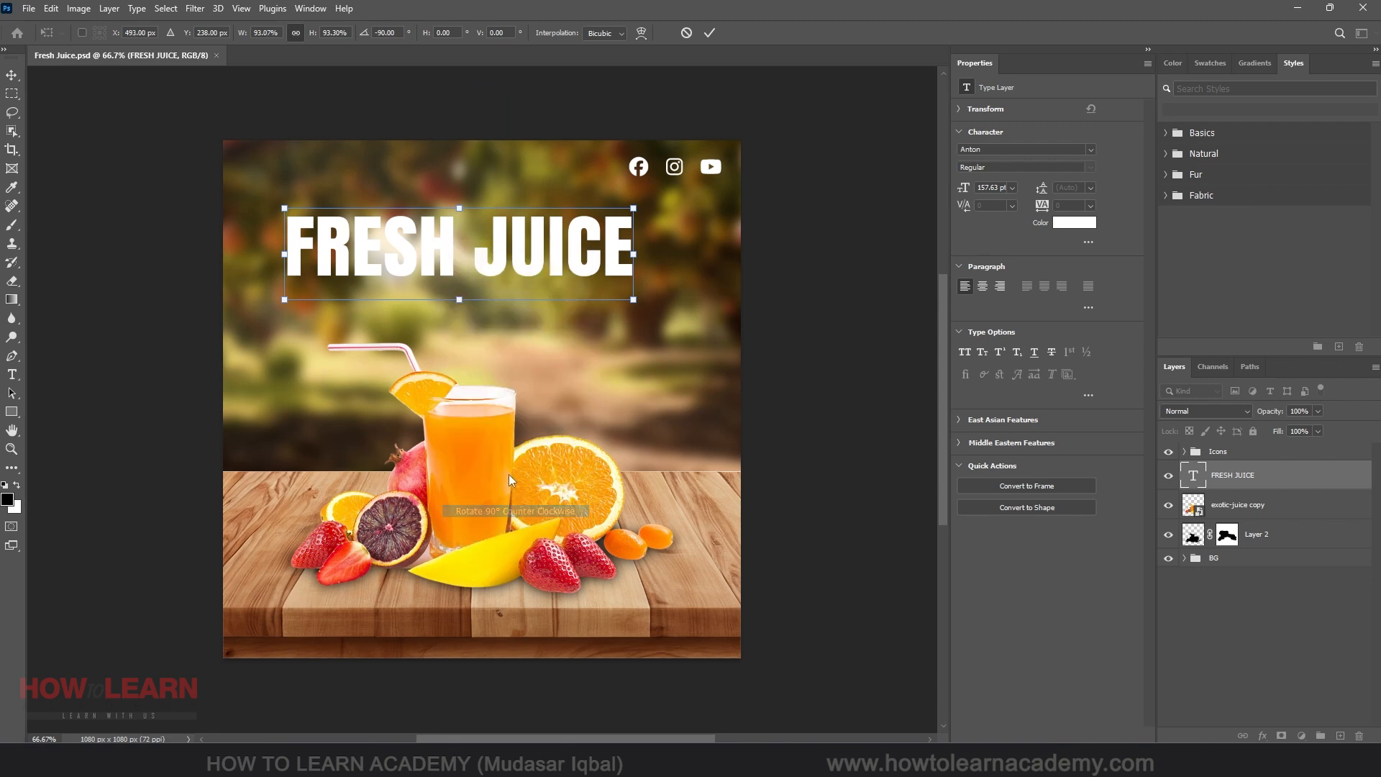
key(ctrl+z)
Step: Flip the FRESH JUICE text horizontally within the active transform
right_click(446, 247)
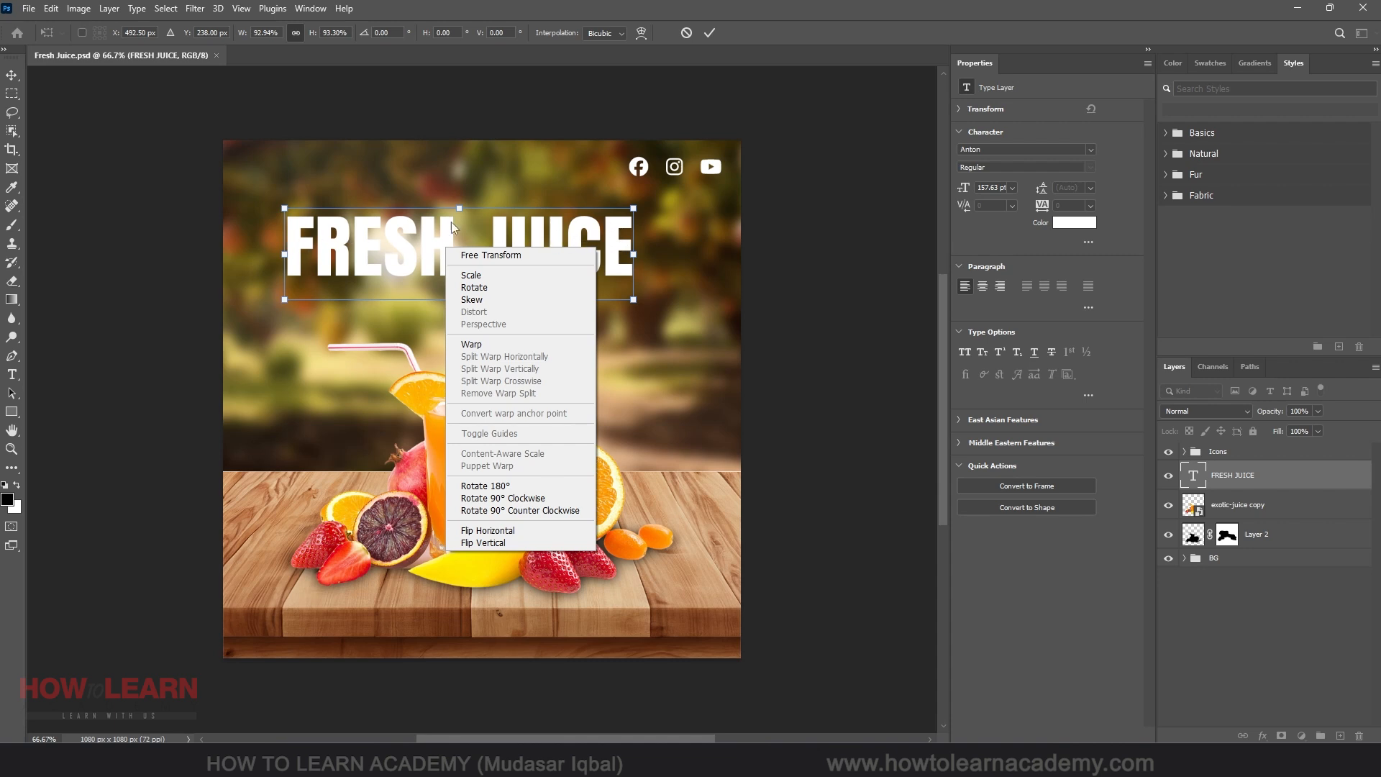
click(495, 533)
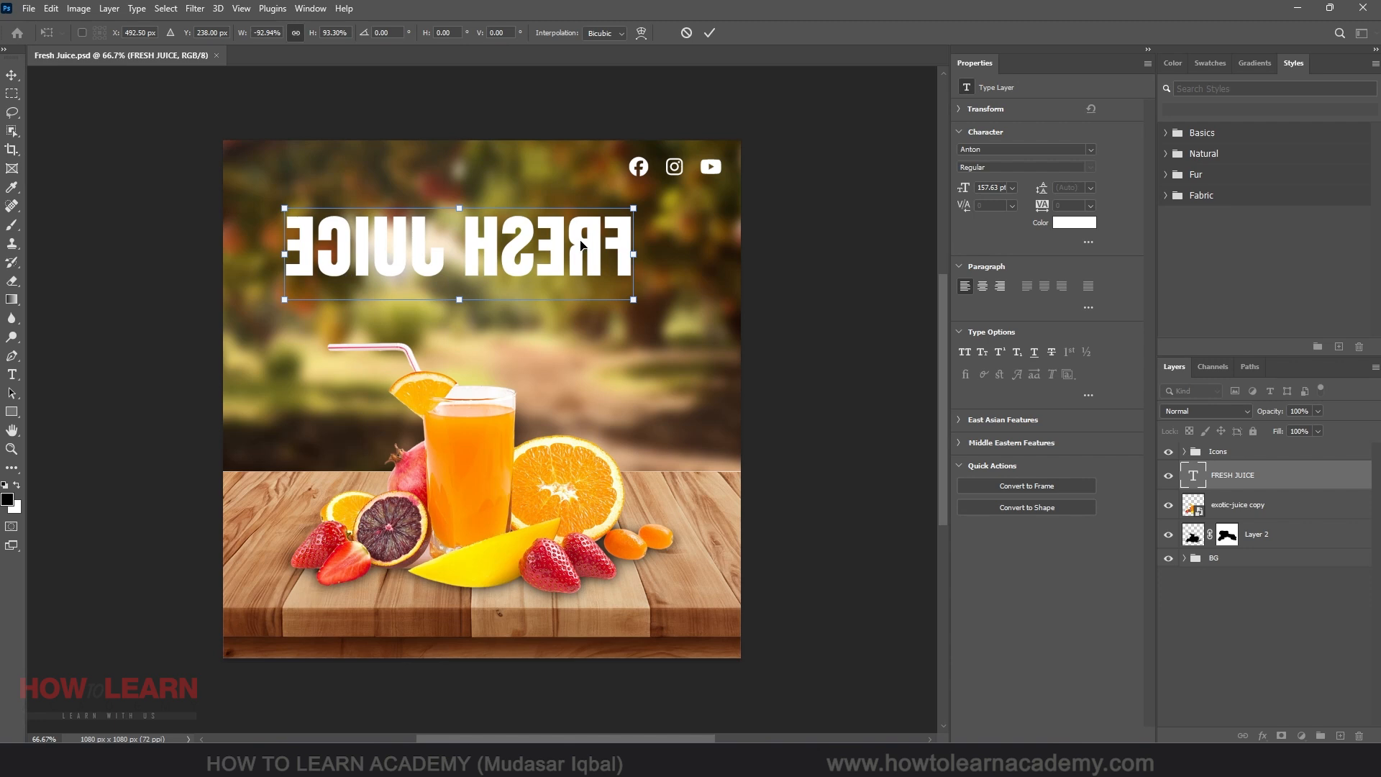
Step: Undo the horizontal flip, and try flipping the FRESH JUICE text vertically, undoing that flip as well
key(ctrl+z)
right_click(435, 249)
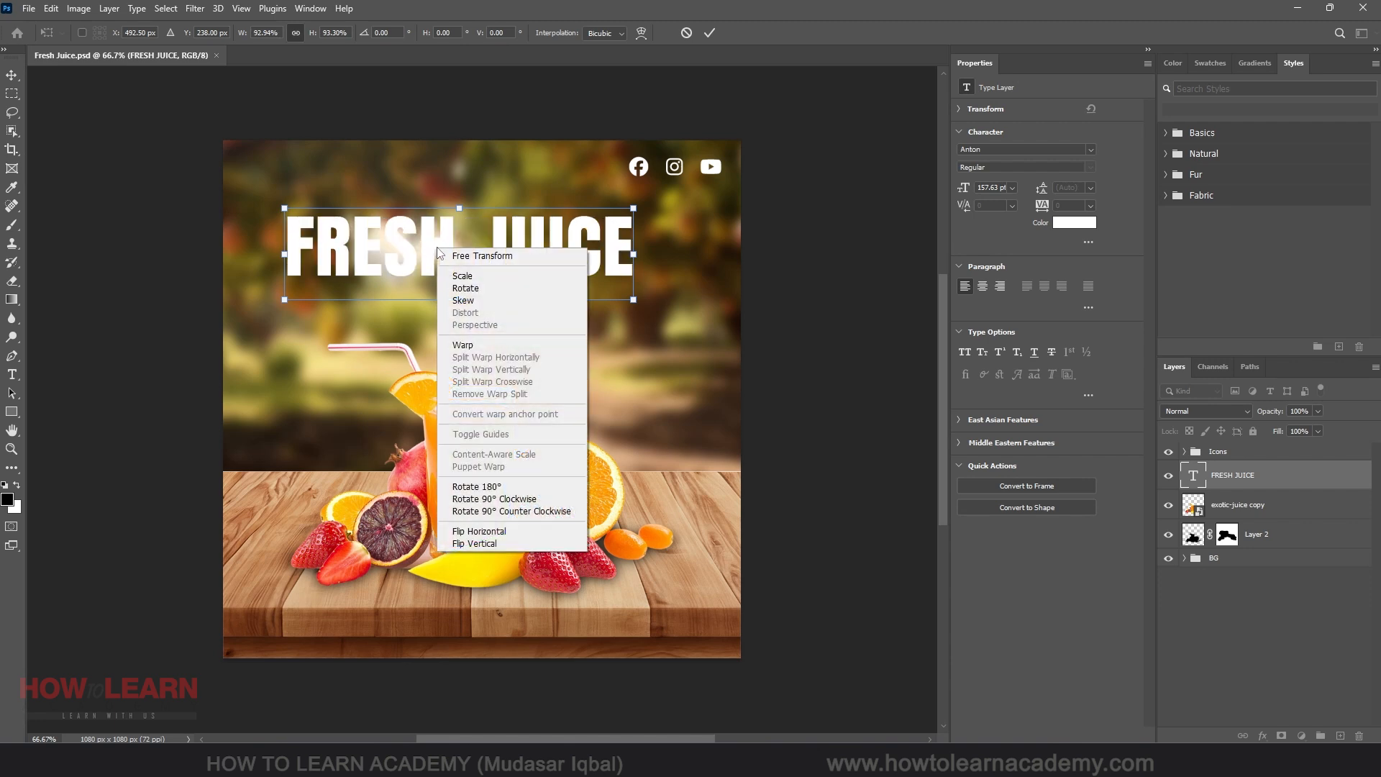
click(477, 543)
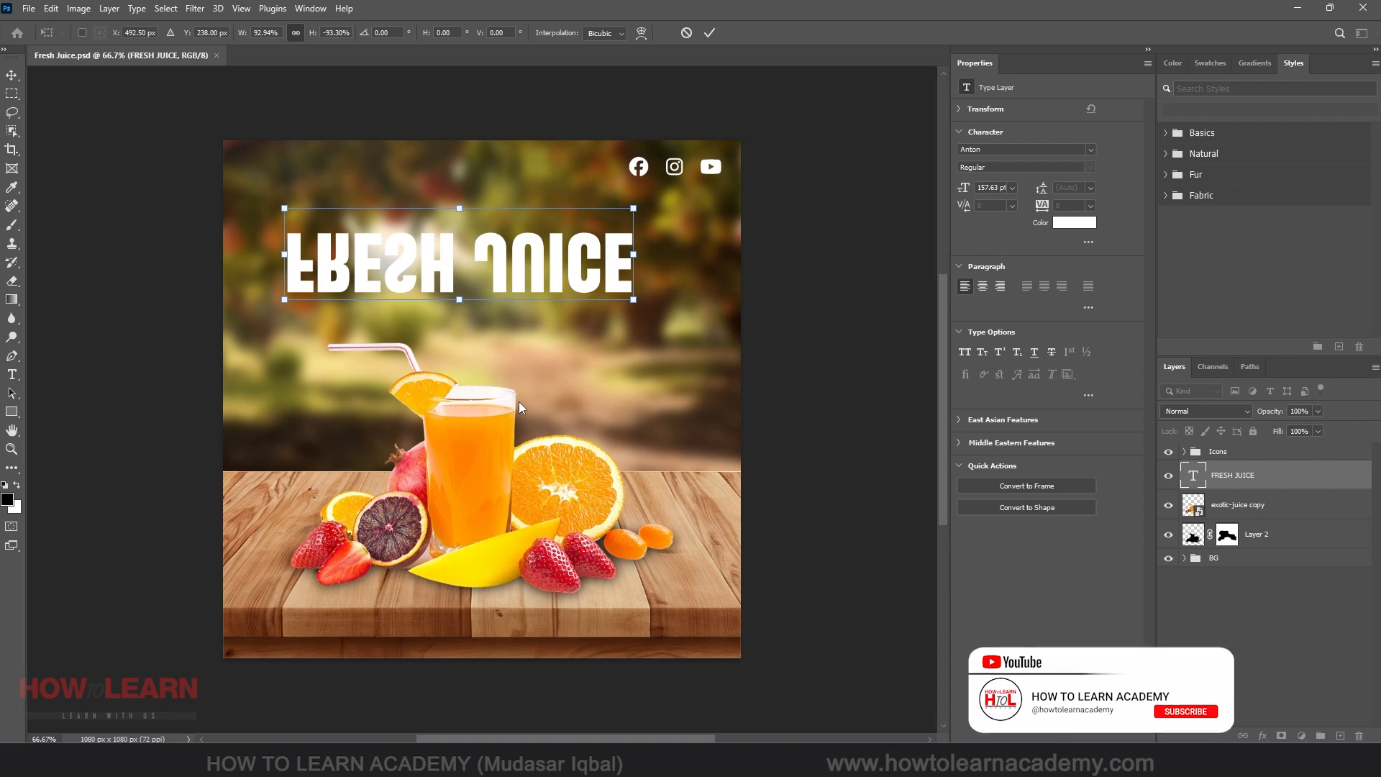
key(ctrl+z)
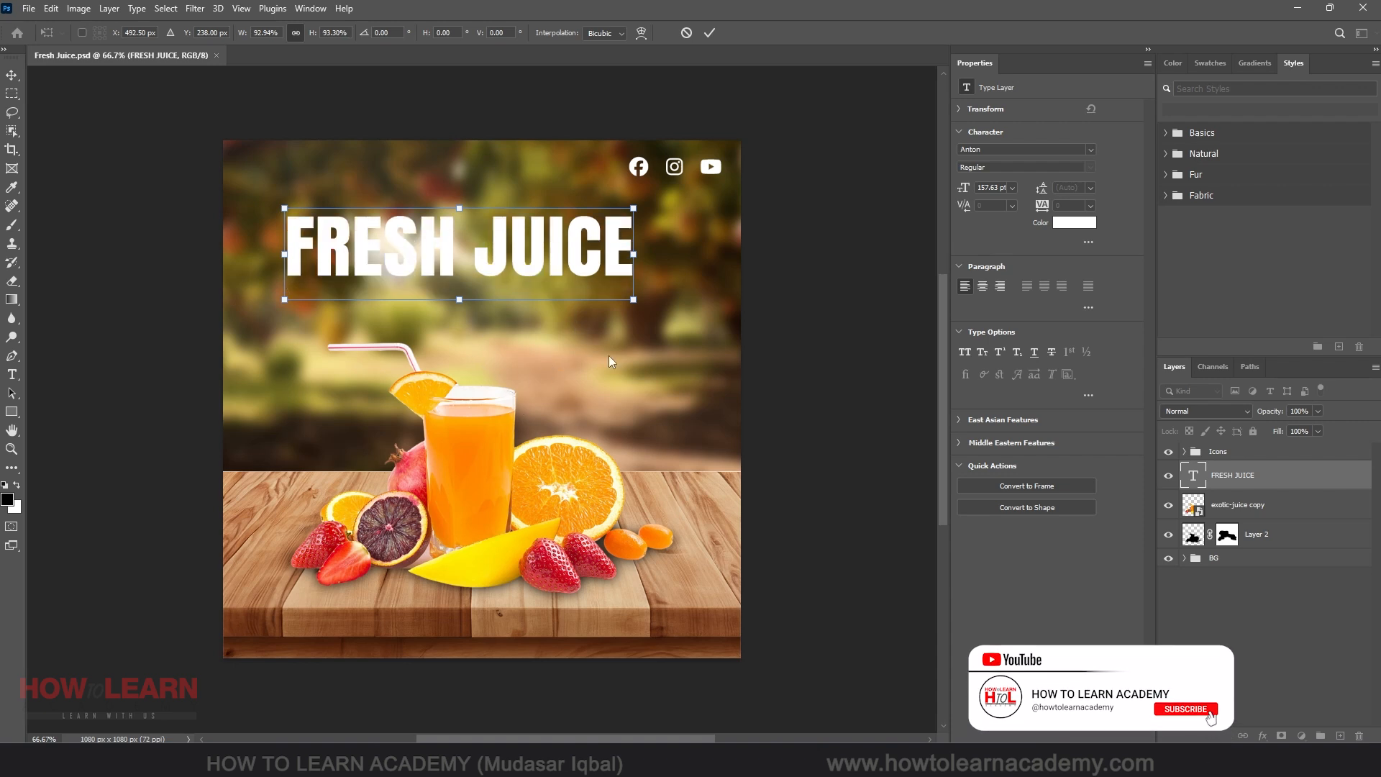
Step: Switch the FRESH JUICE text to Warp mode and try the Arc Lower warp style, undoing it
right_click(449, 236)
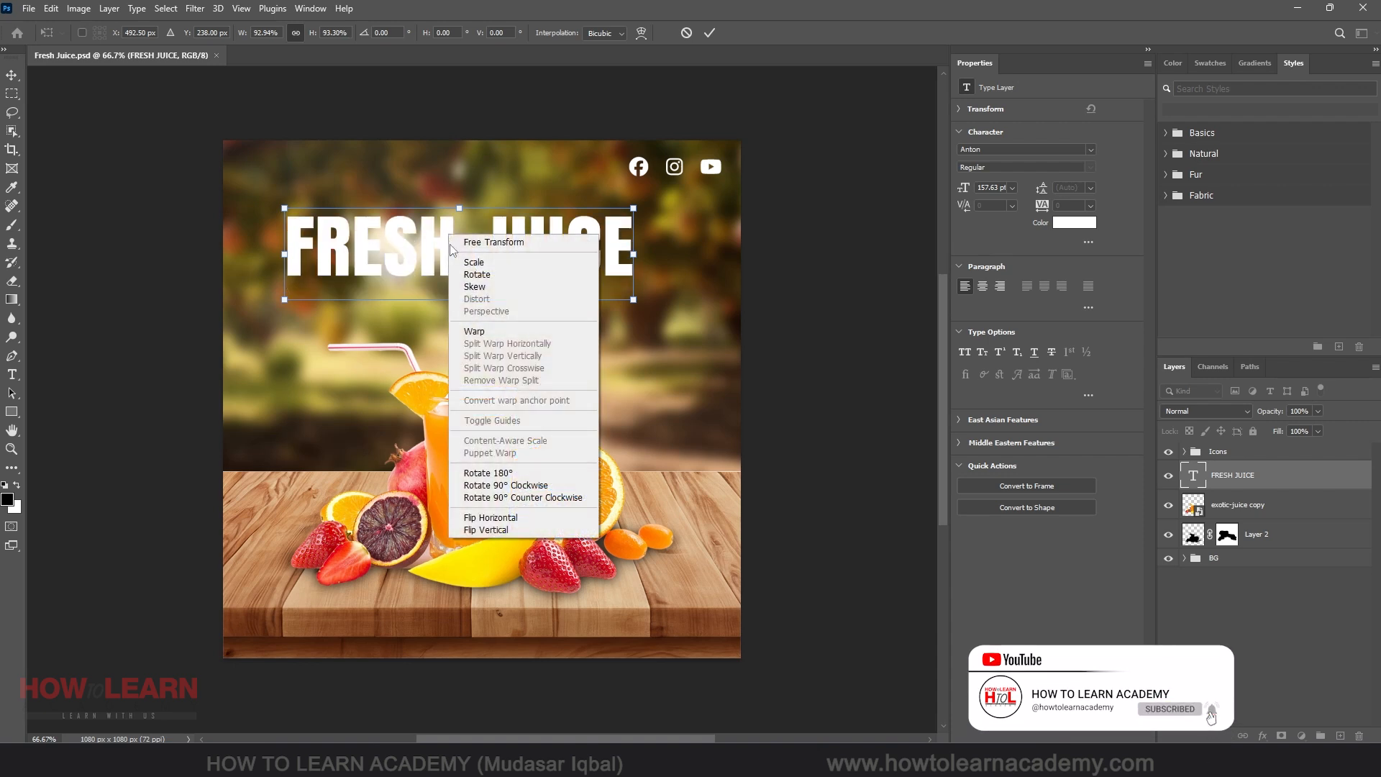
click(496, 331)
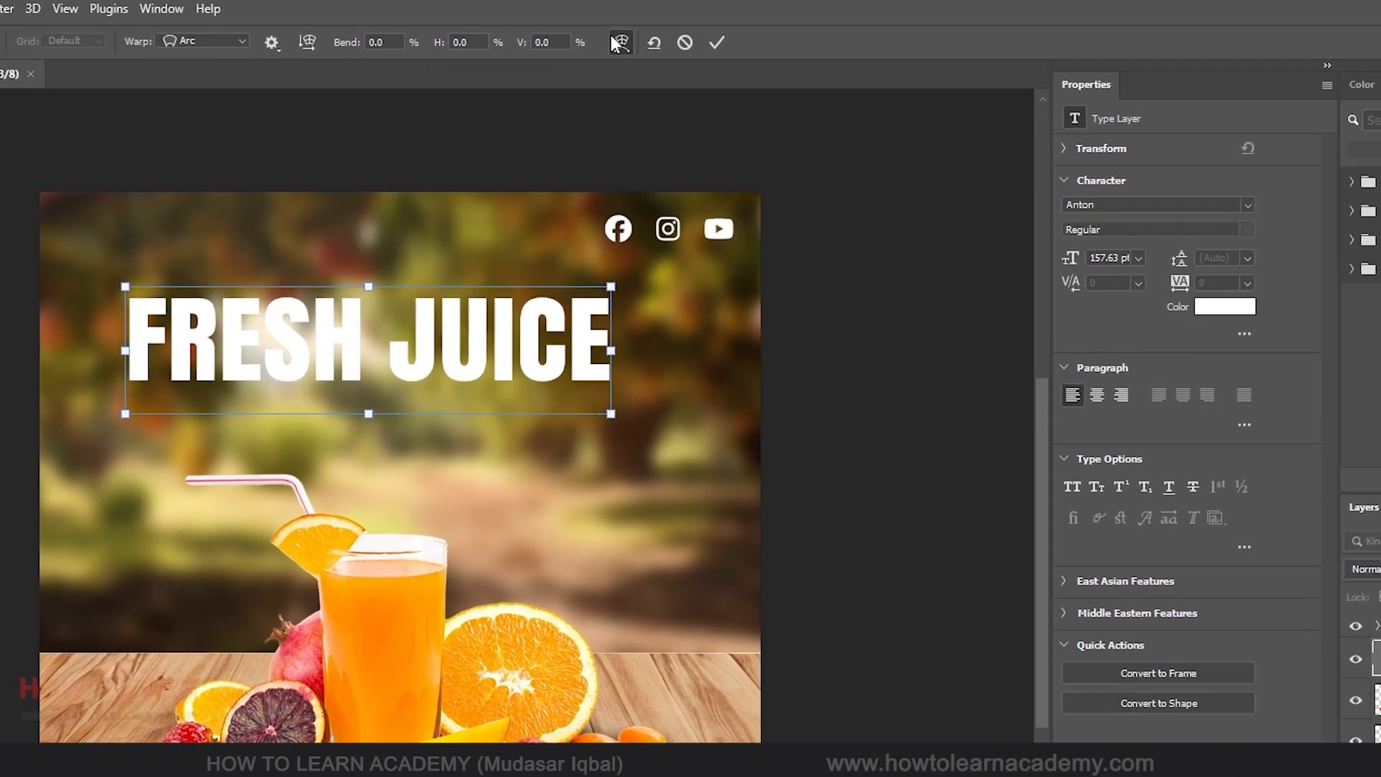
click(641, 32)
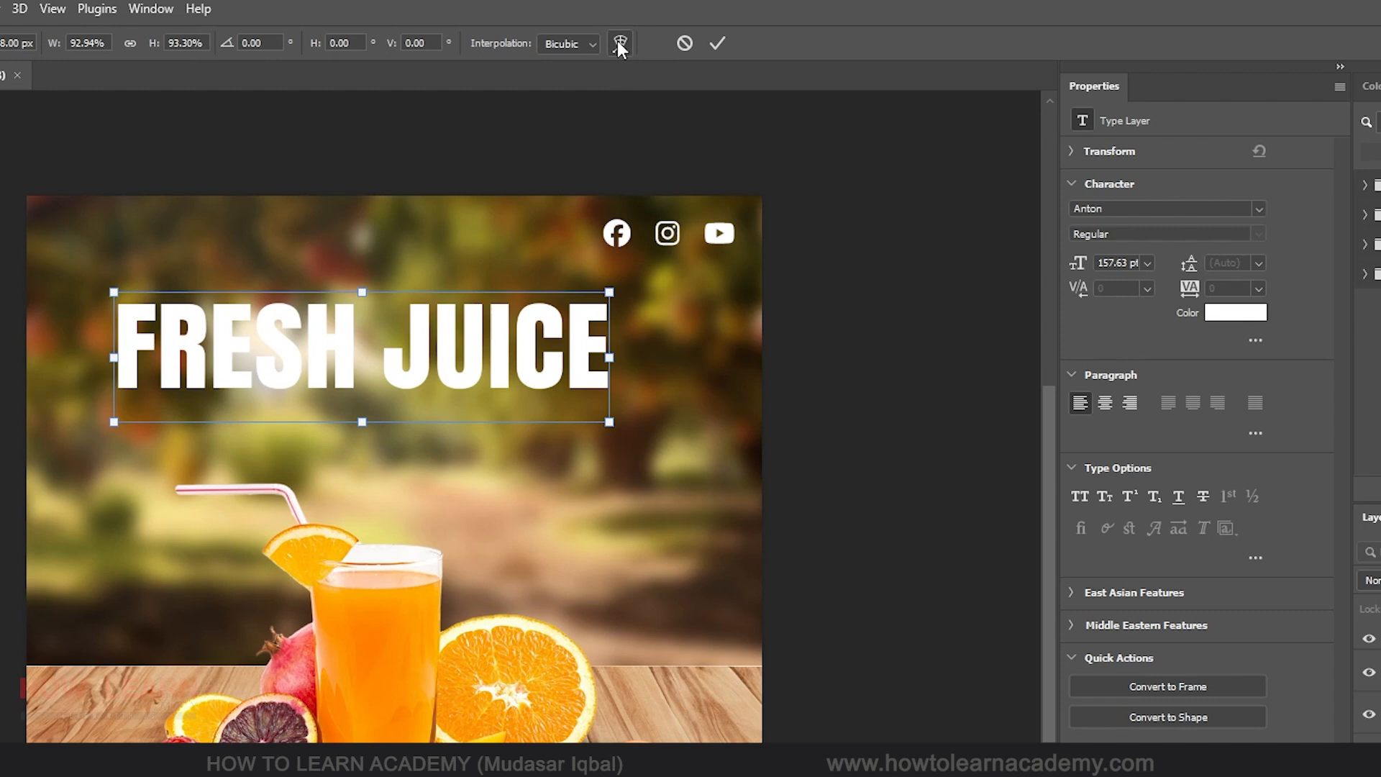
click(618, 43)
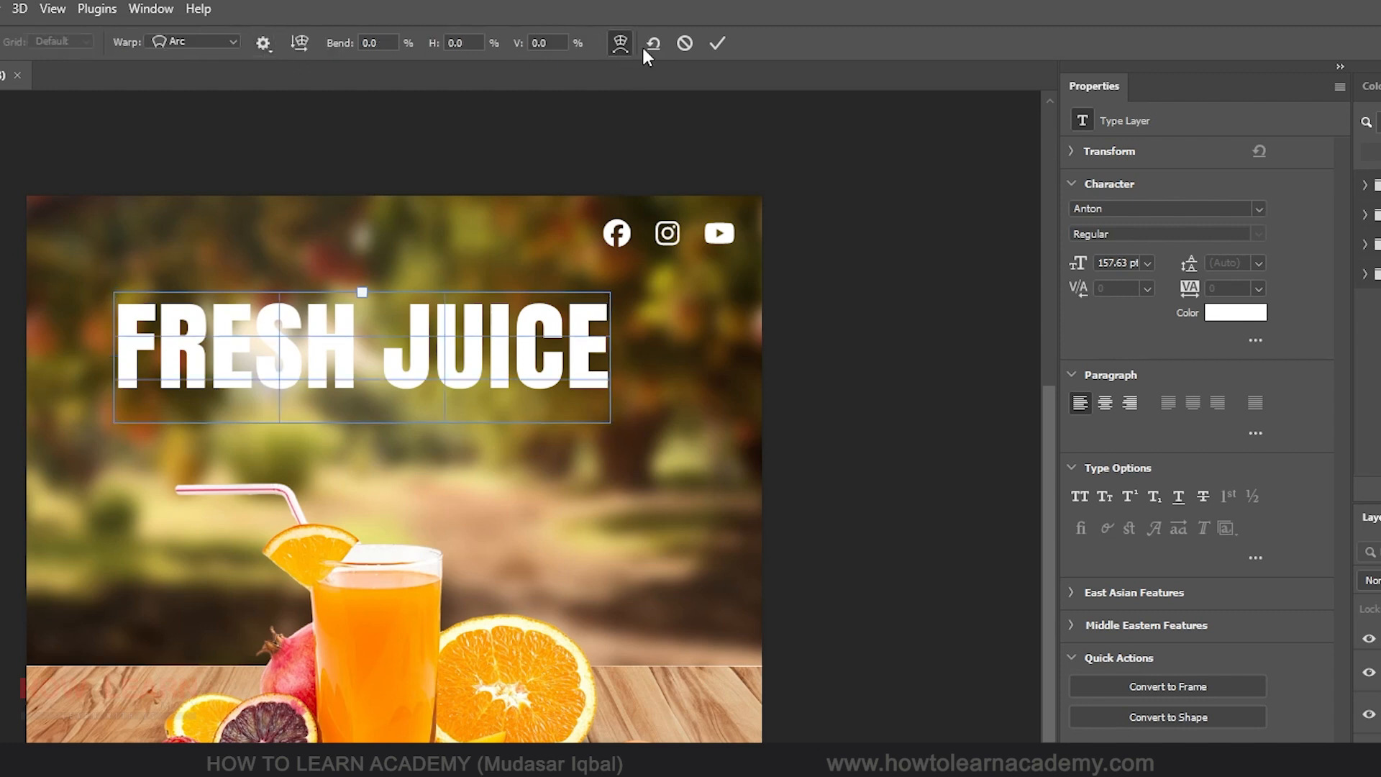
click(203, 45)
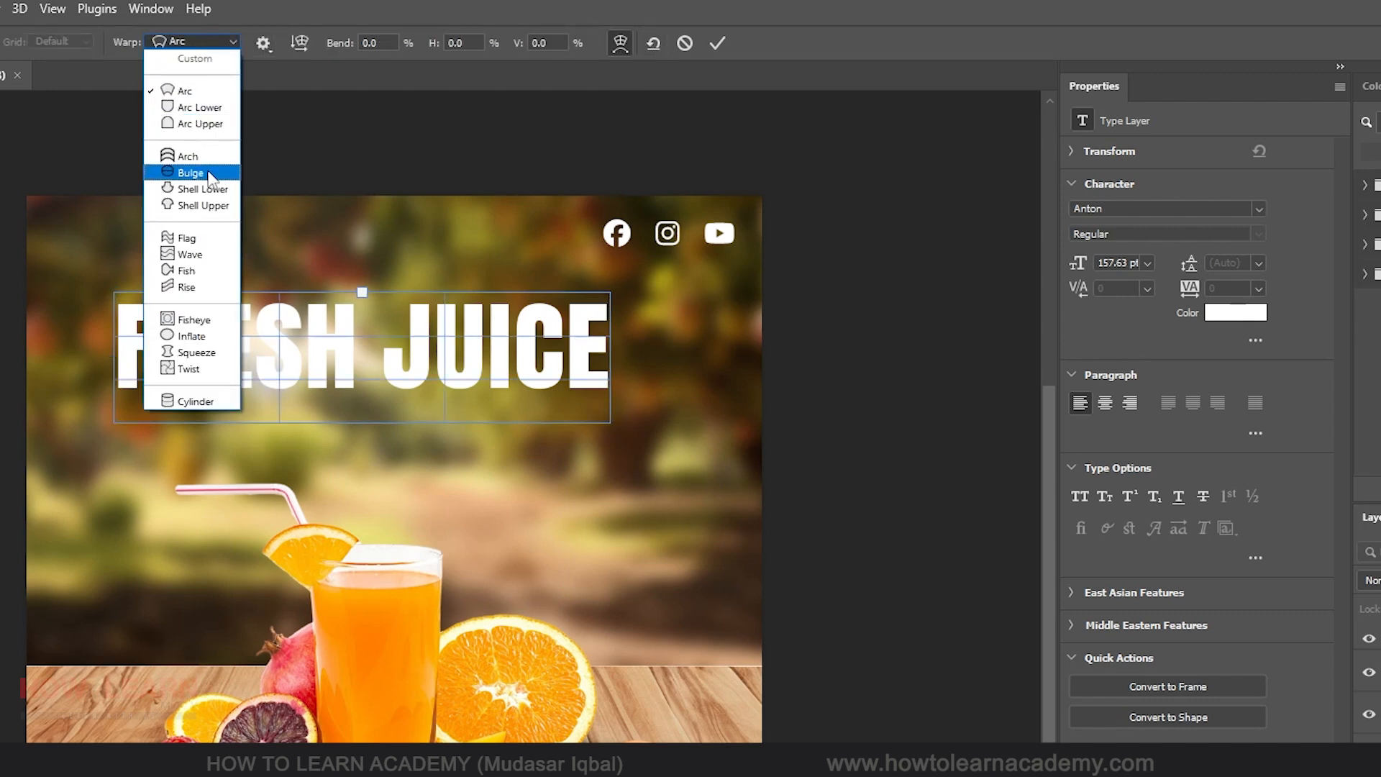
click(209, 108)
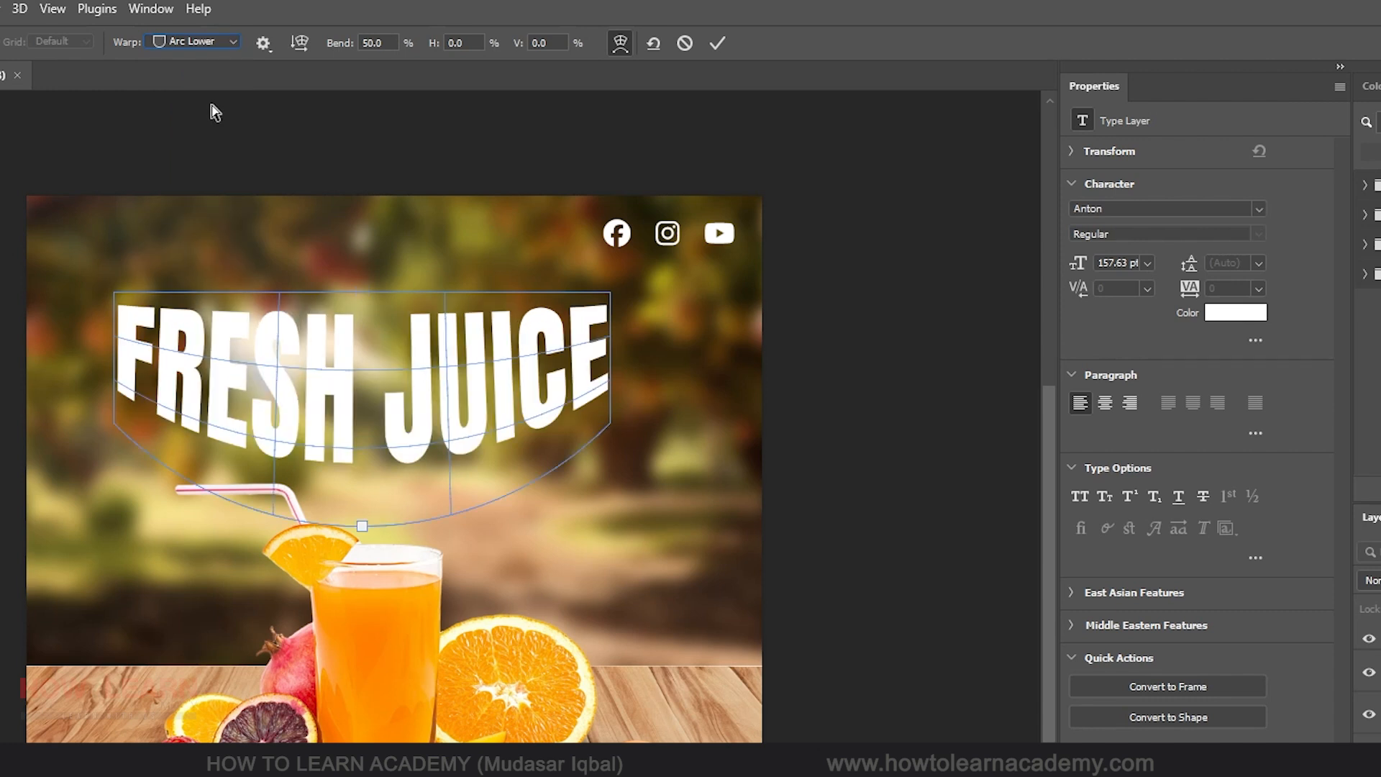
key(ctrl+z)
Step: Warp the FRESH JUICE text with the Arc Lower style, setting the bend to 35.1% and the horizontal distortion to 22.9%
click(209, 42)
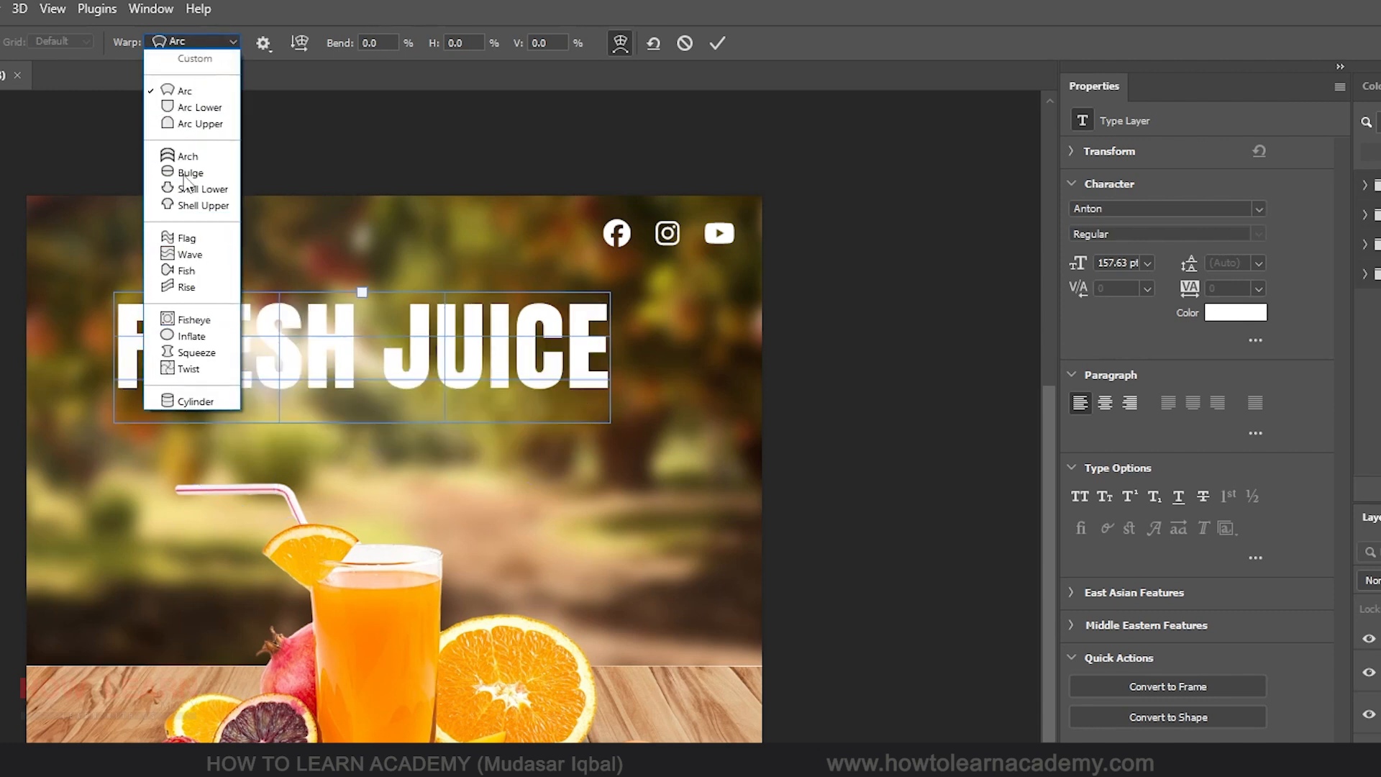
click(206, 106)
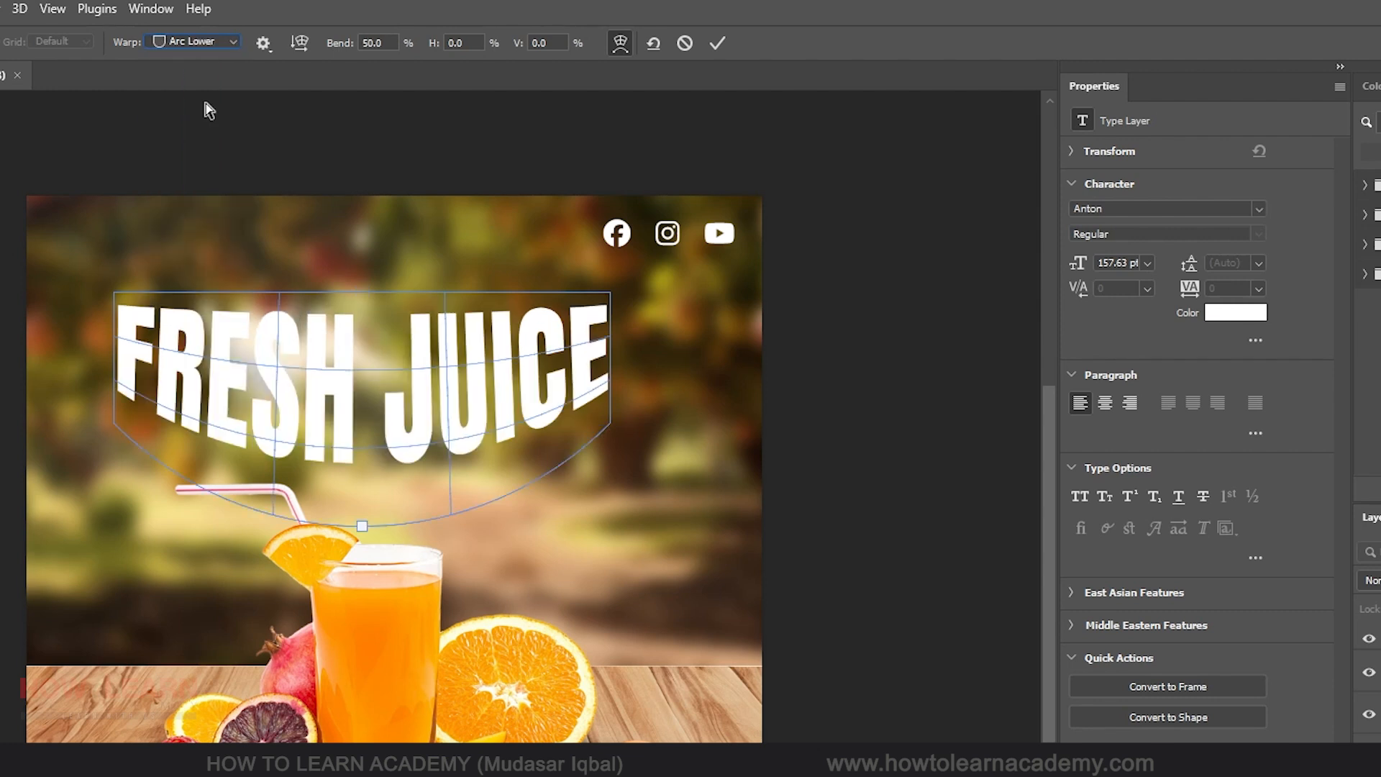
click(389, 44)
scroll(388, 43, up, 5)
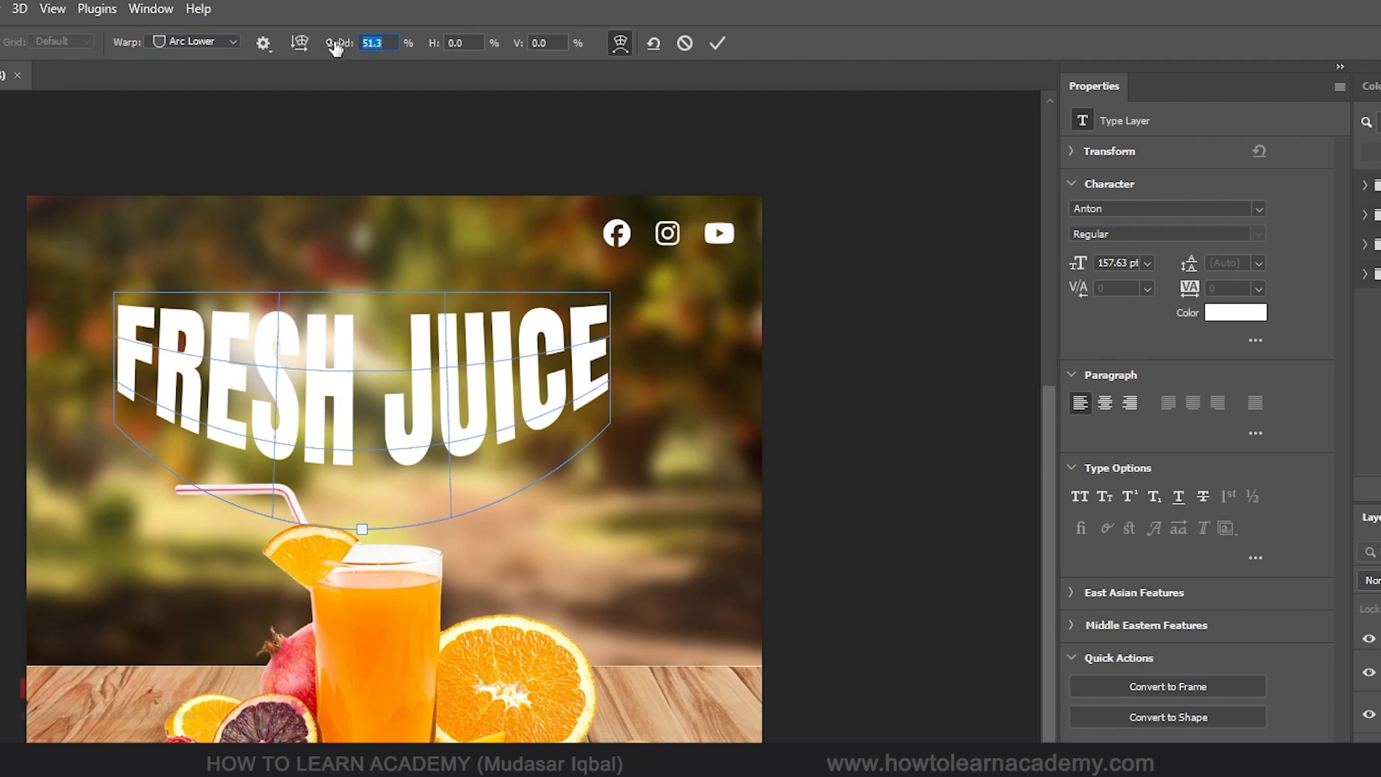
drag(337, 48, 186, 68)
drag(434, 43, 676, 57)
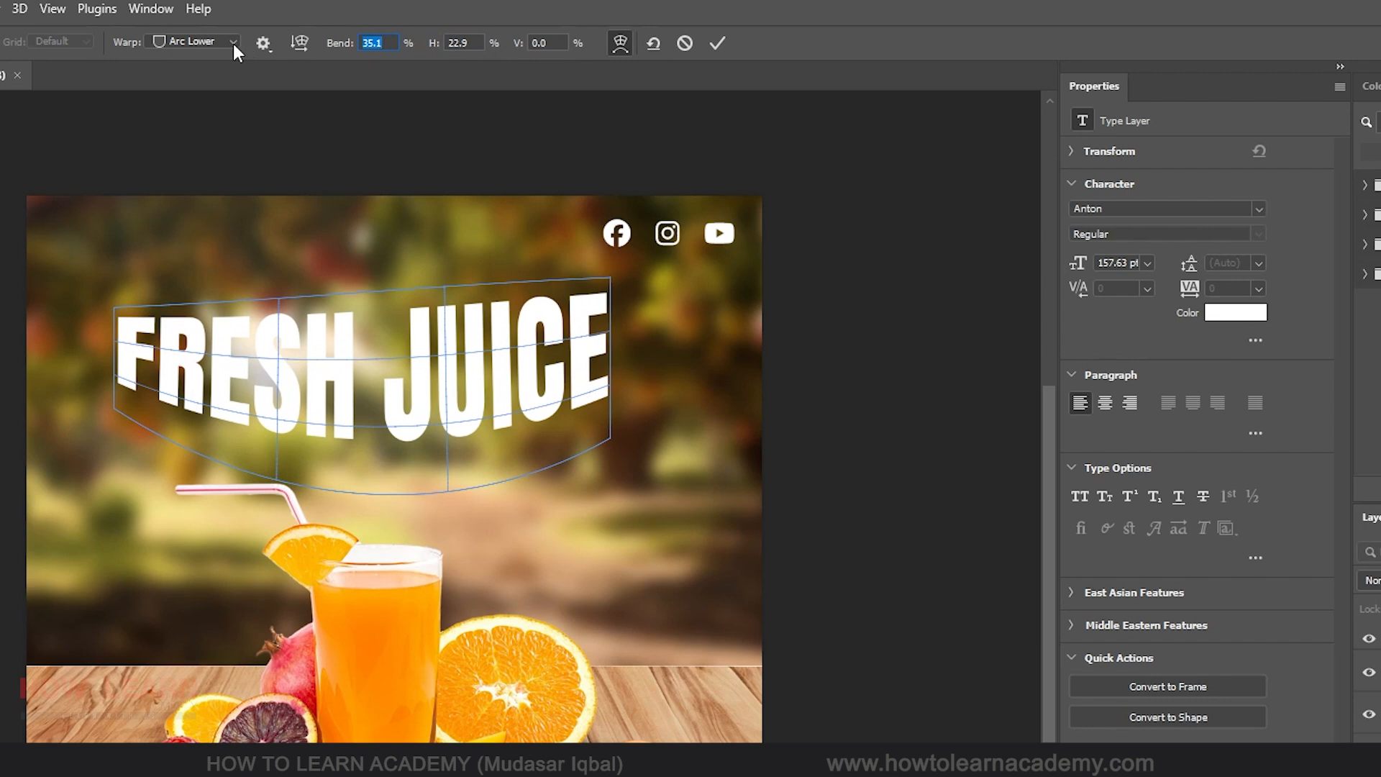
Step: Try the Arc and Arch warp styles on the FRESH JUICE text, and cancel the whole transform
click(198, 42)
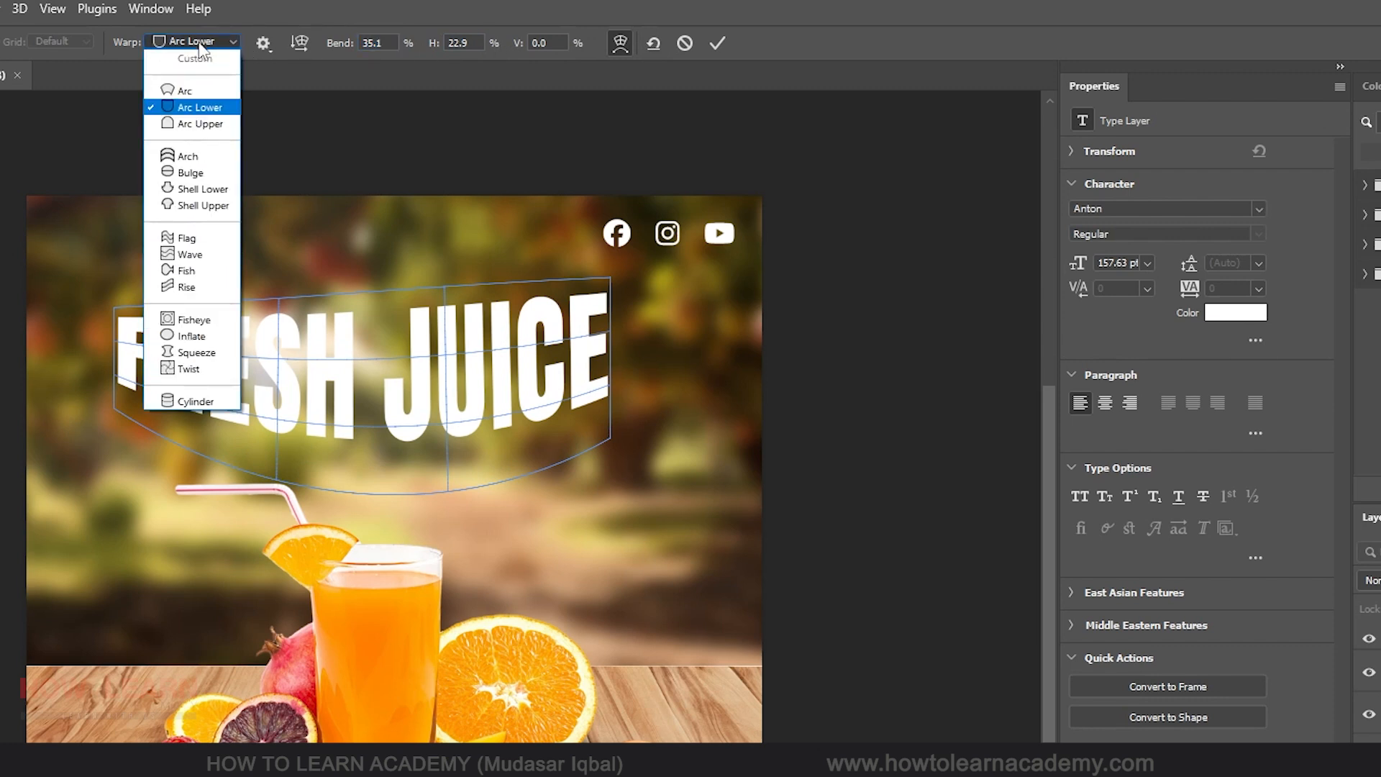
click(204, 91)
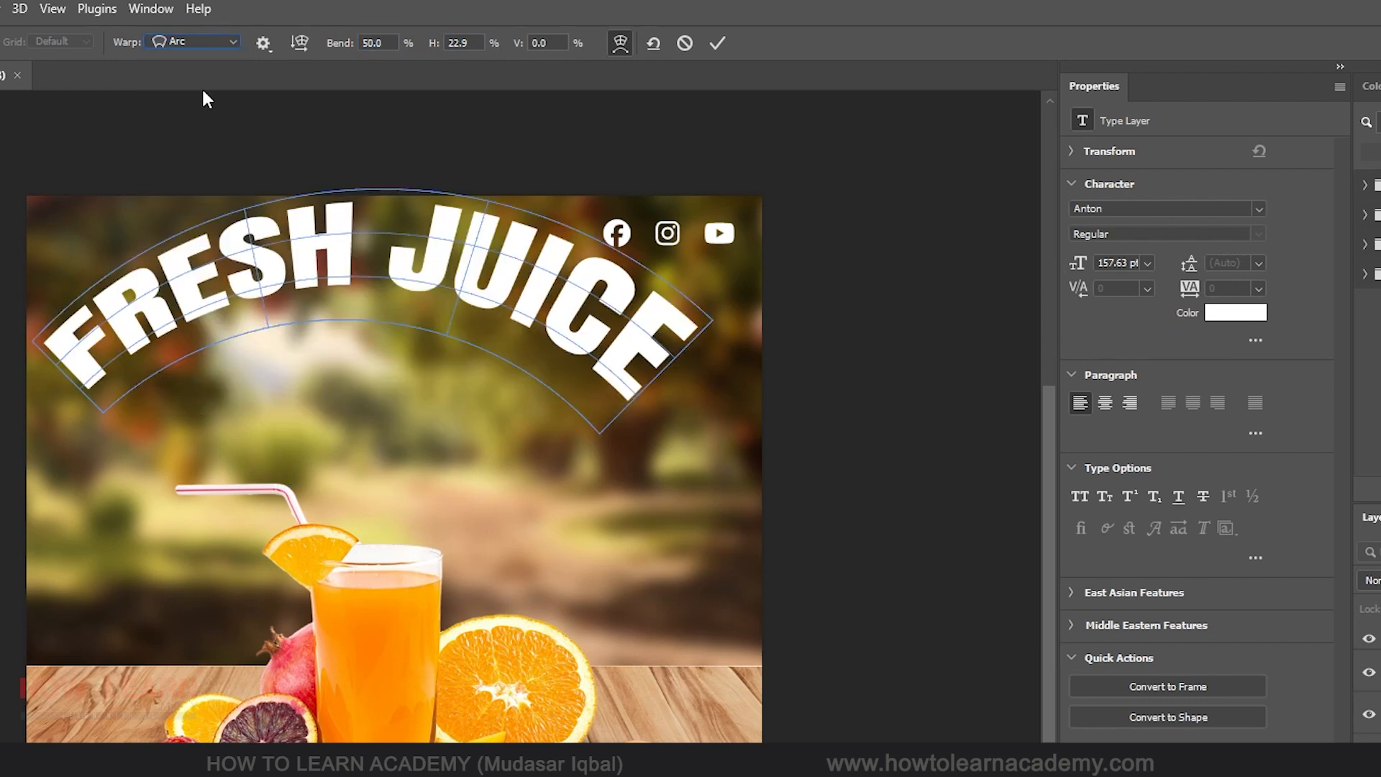
click(227, 44)
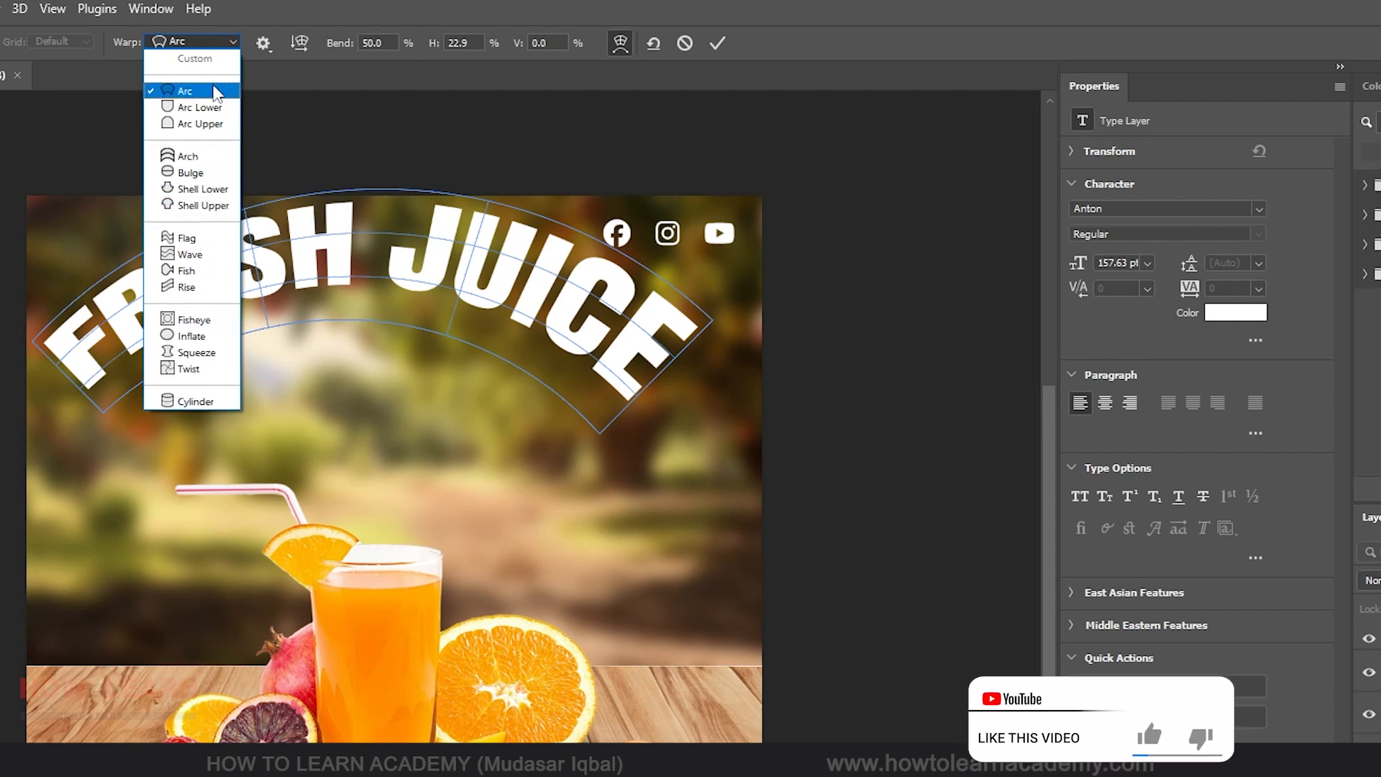
click(409, 12)
click(214, 37)
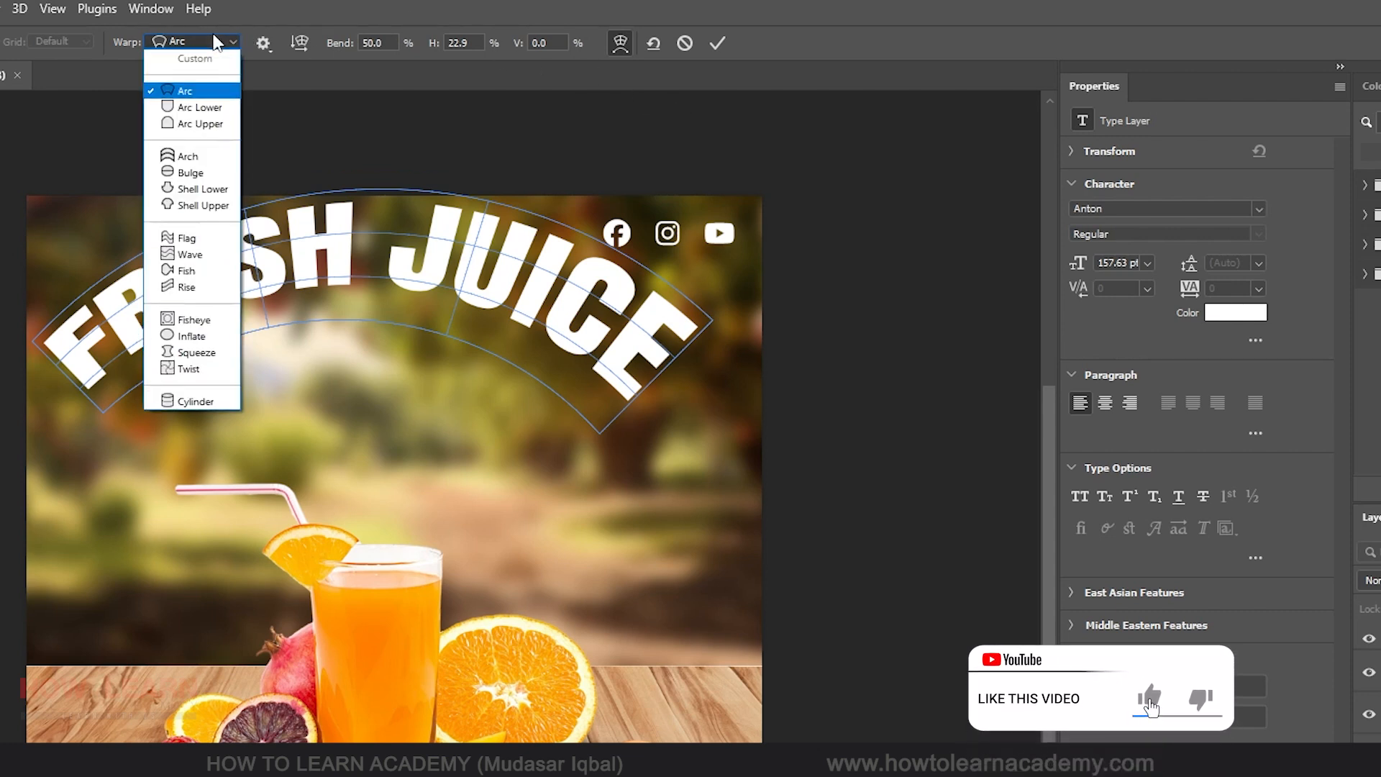
click(191, 157)
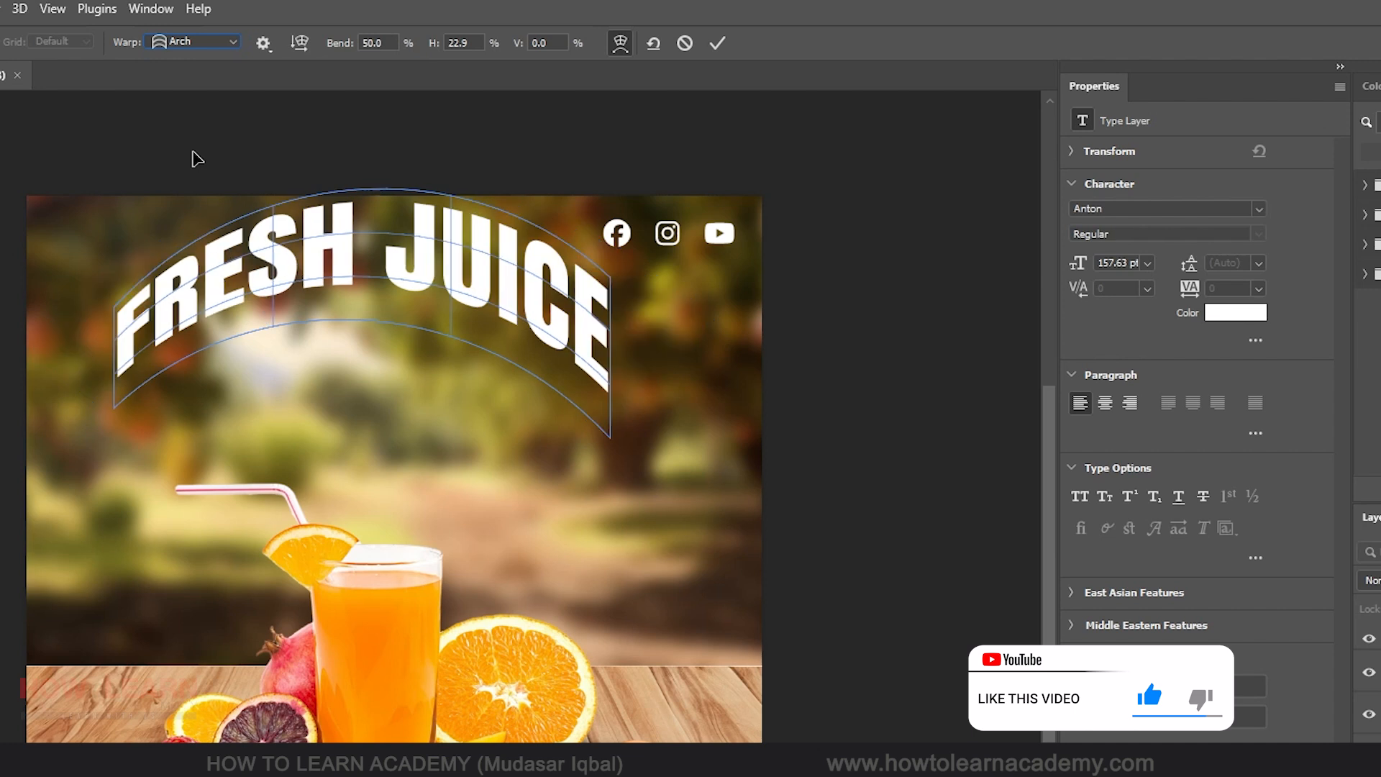
click(194, 42)
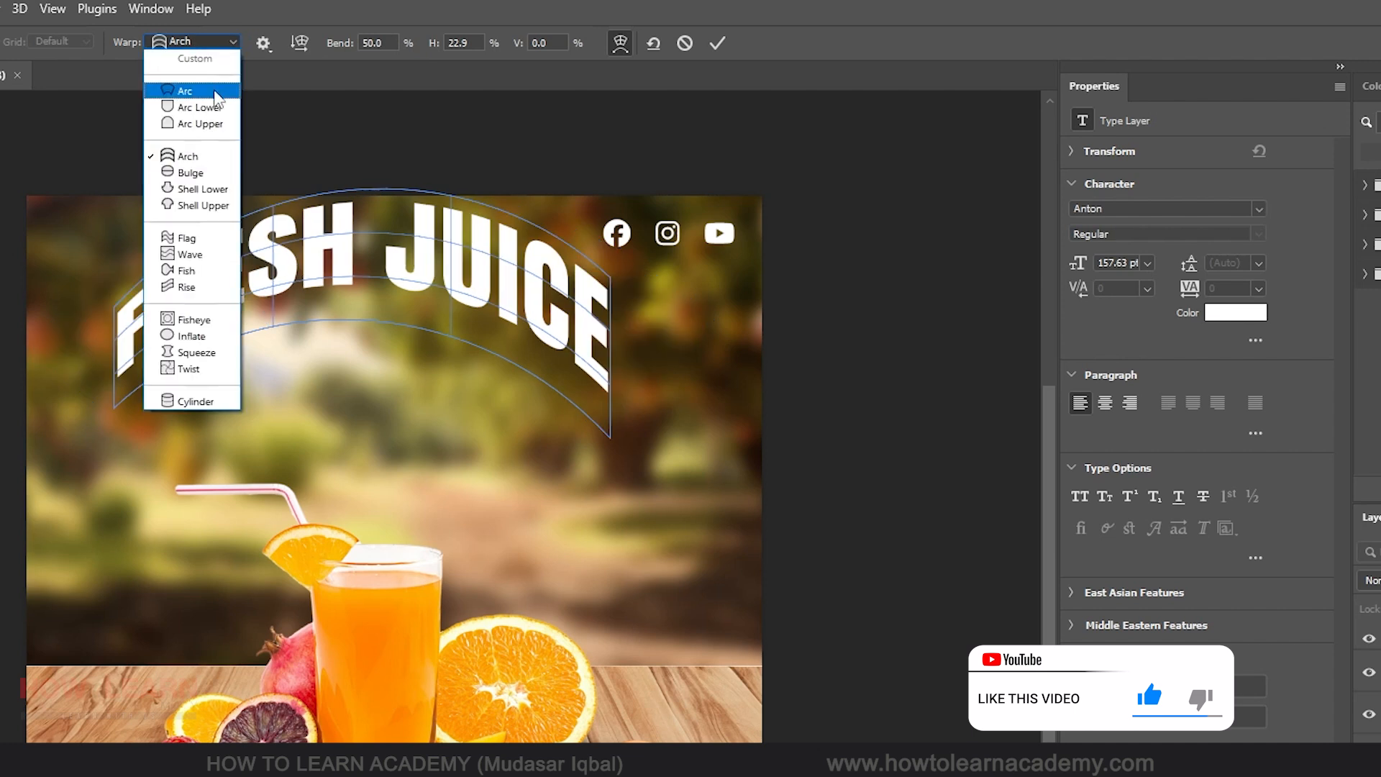
click(285, 41)
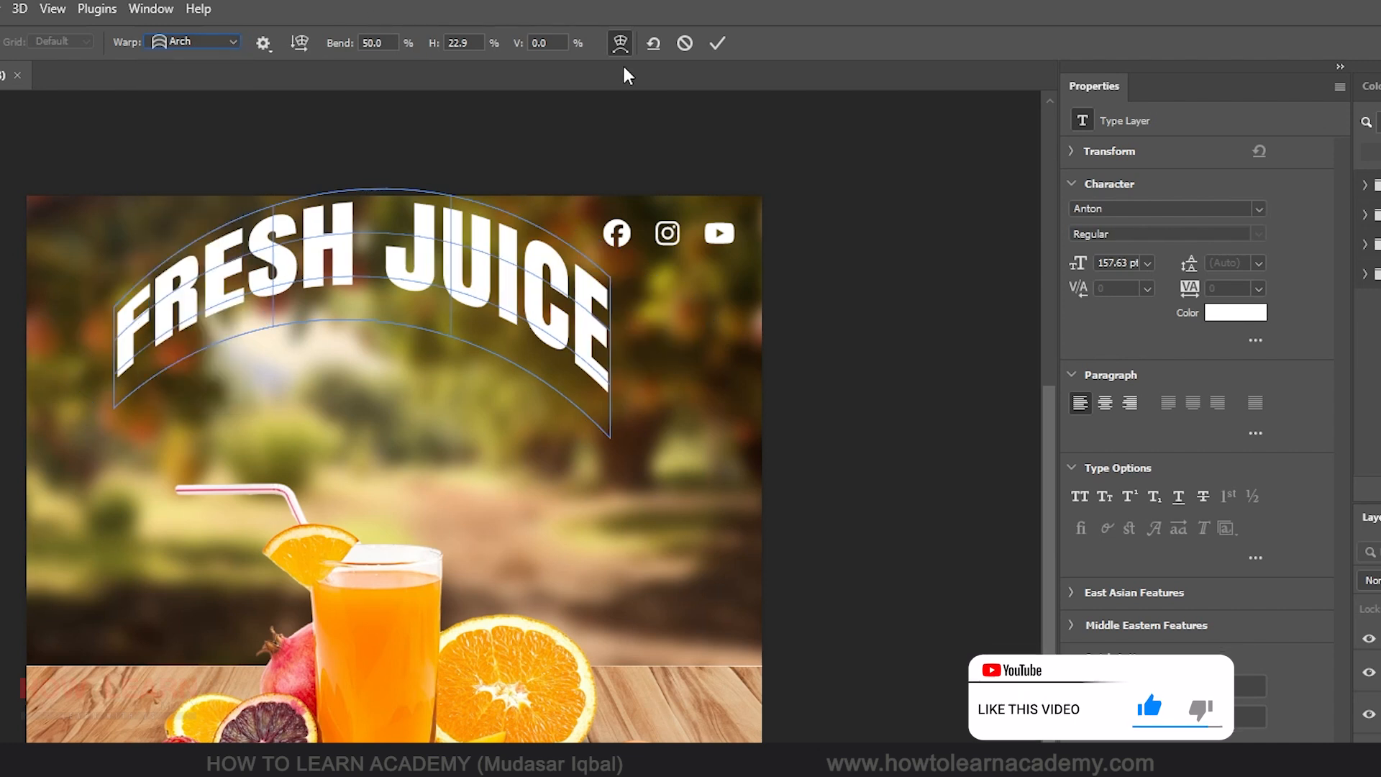
click(685, 43)
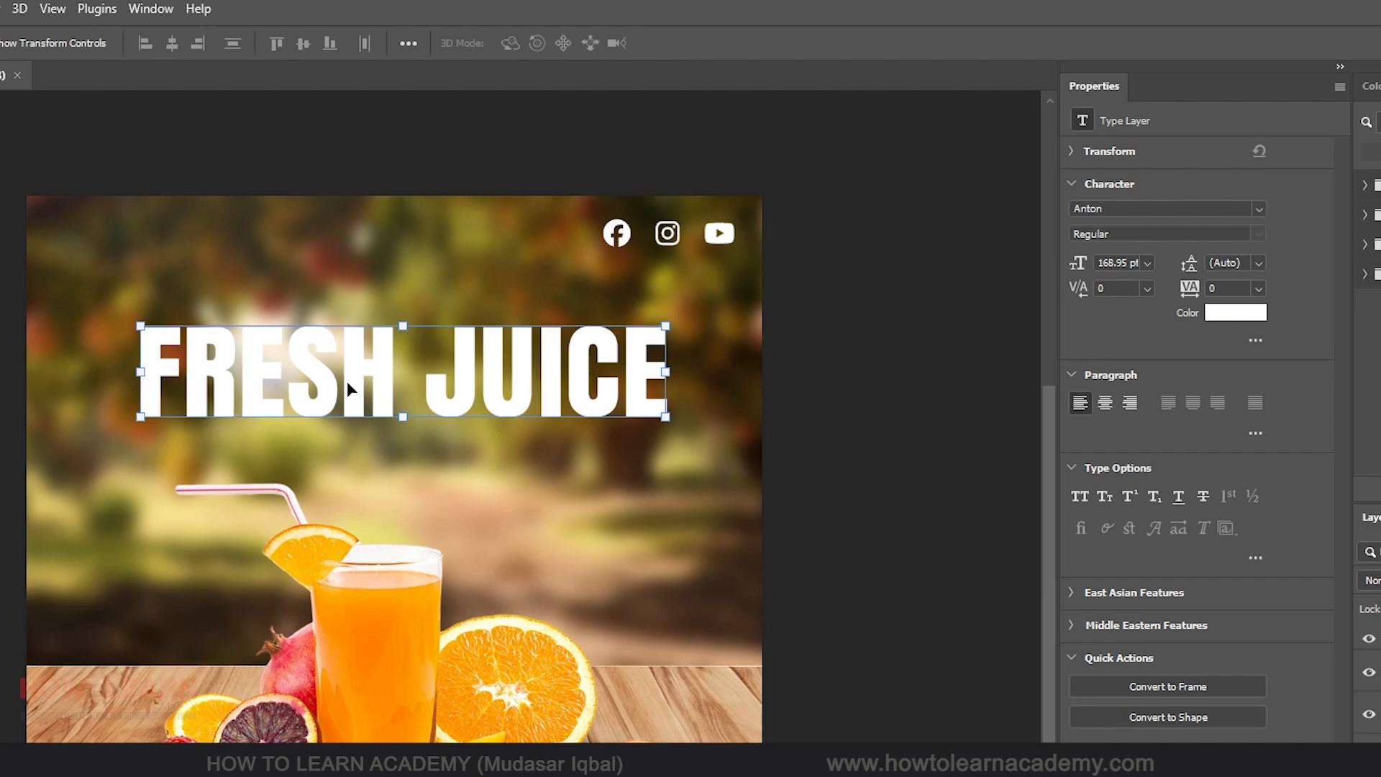
Step: Try flipping the exotic-juice copy layer horizontally with Free Transform, undo the flip and commit the transform
click(395, 603)
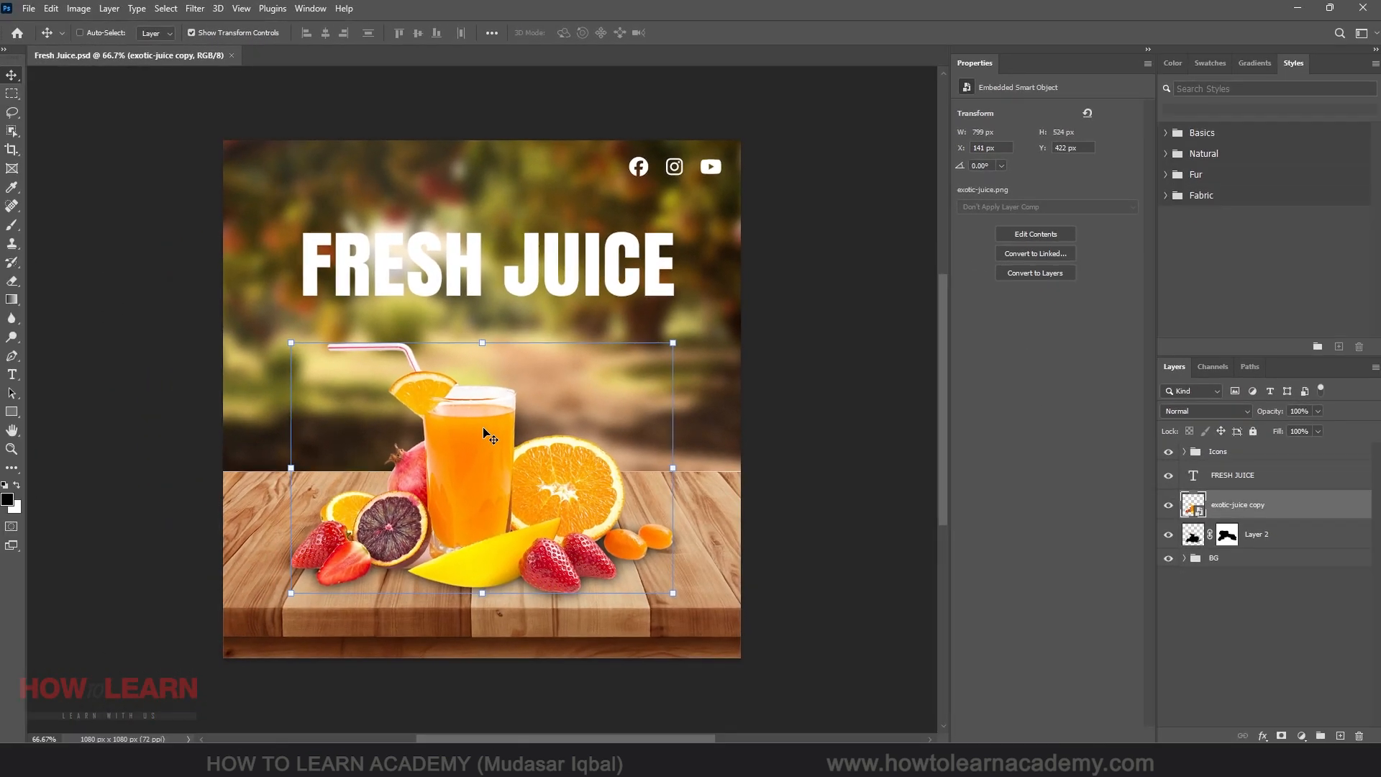
key(ctrl+t)
right_click(484, 431)
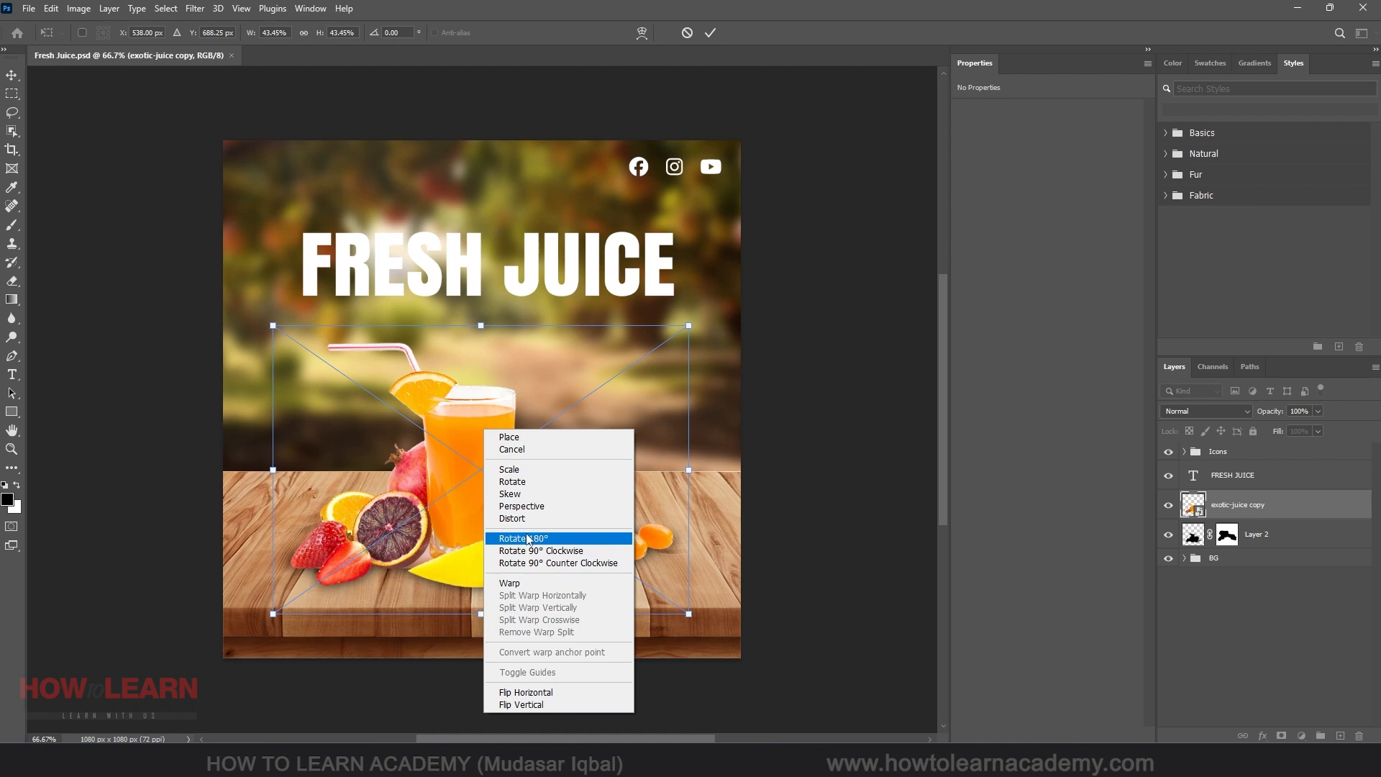
click(546, 694)
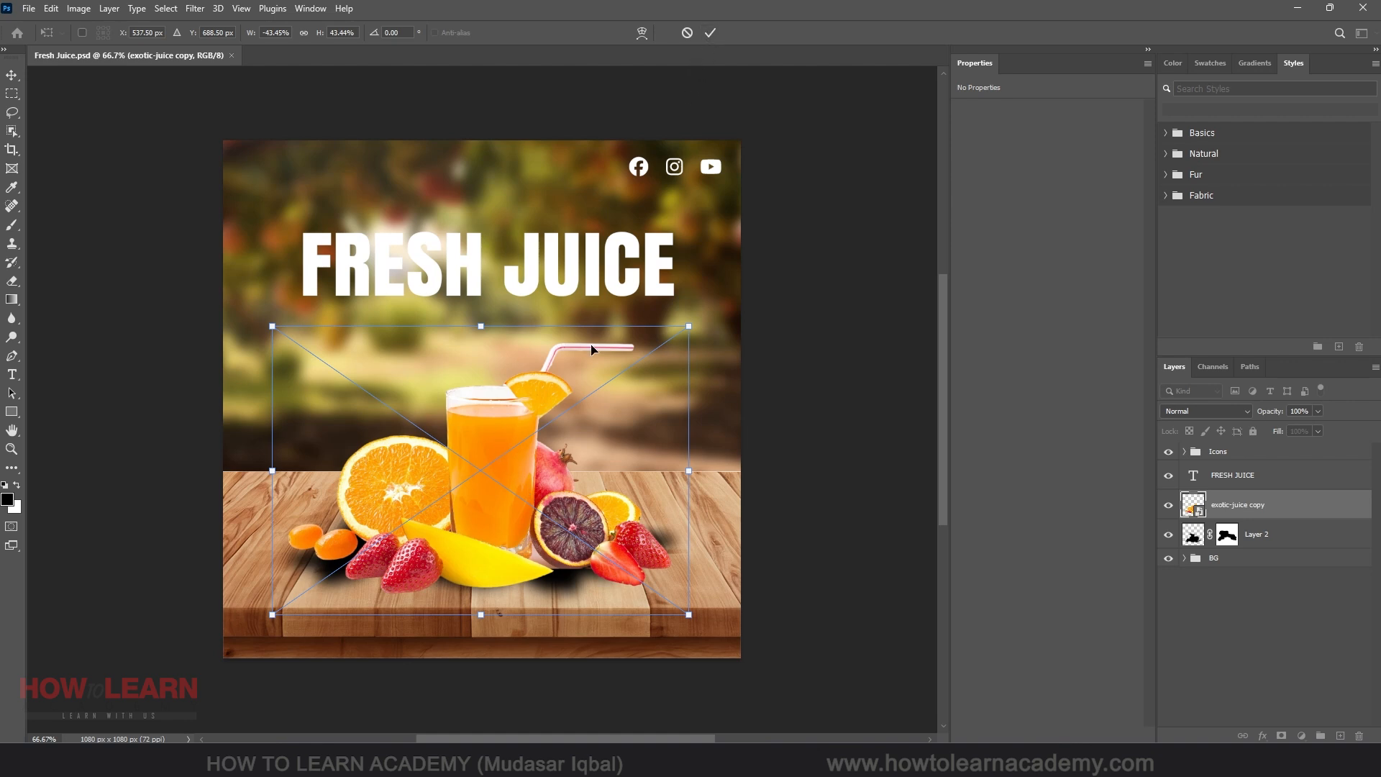
key(ctrl+z)
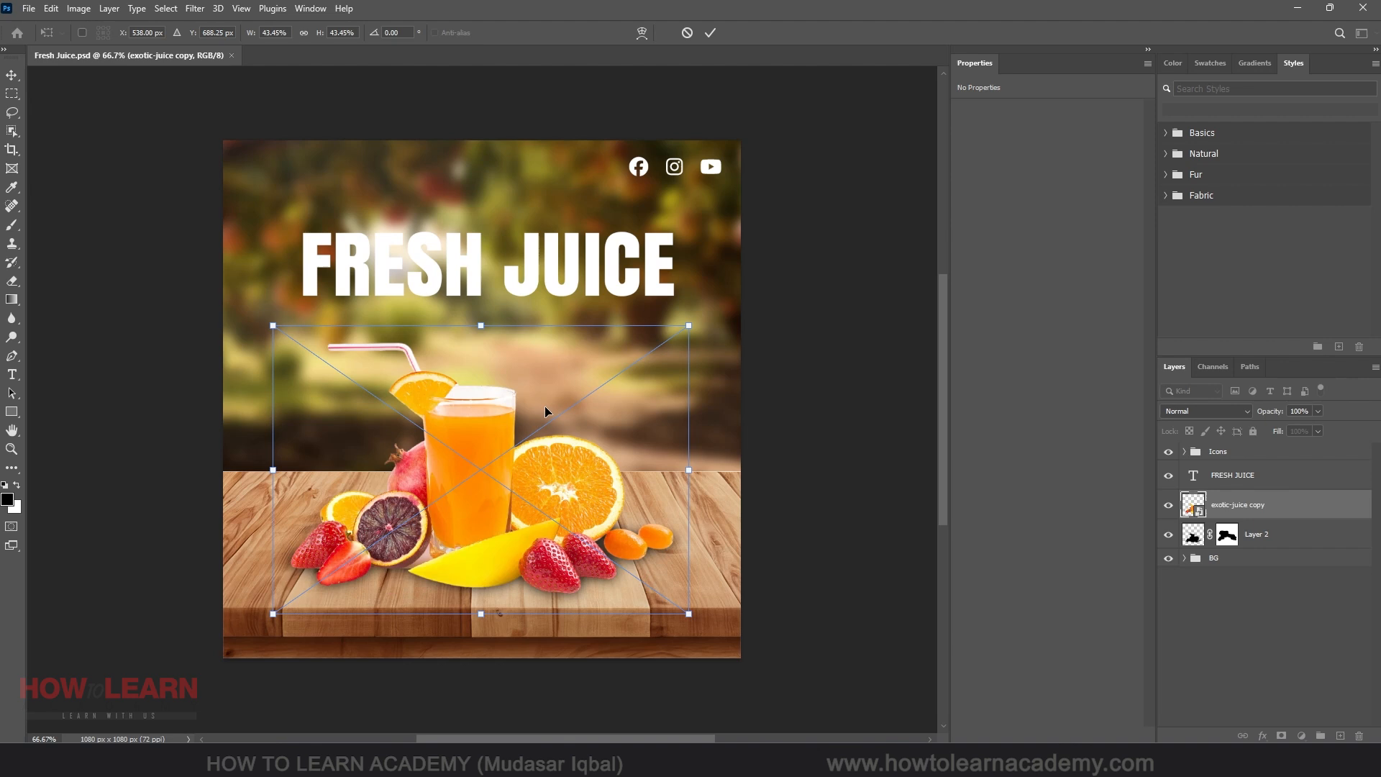
right_click(489, 424)
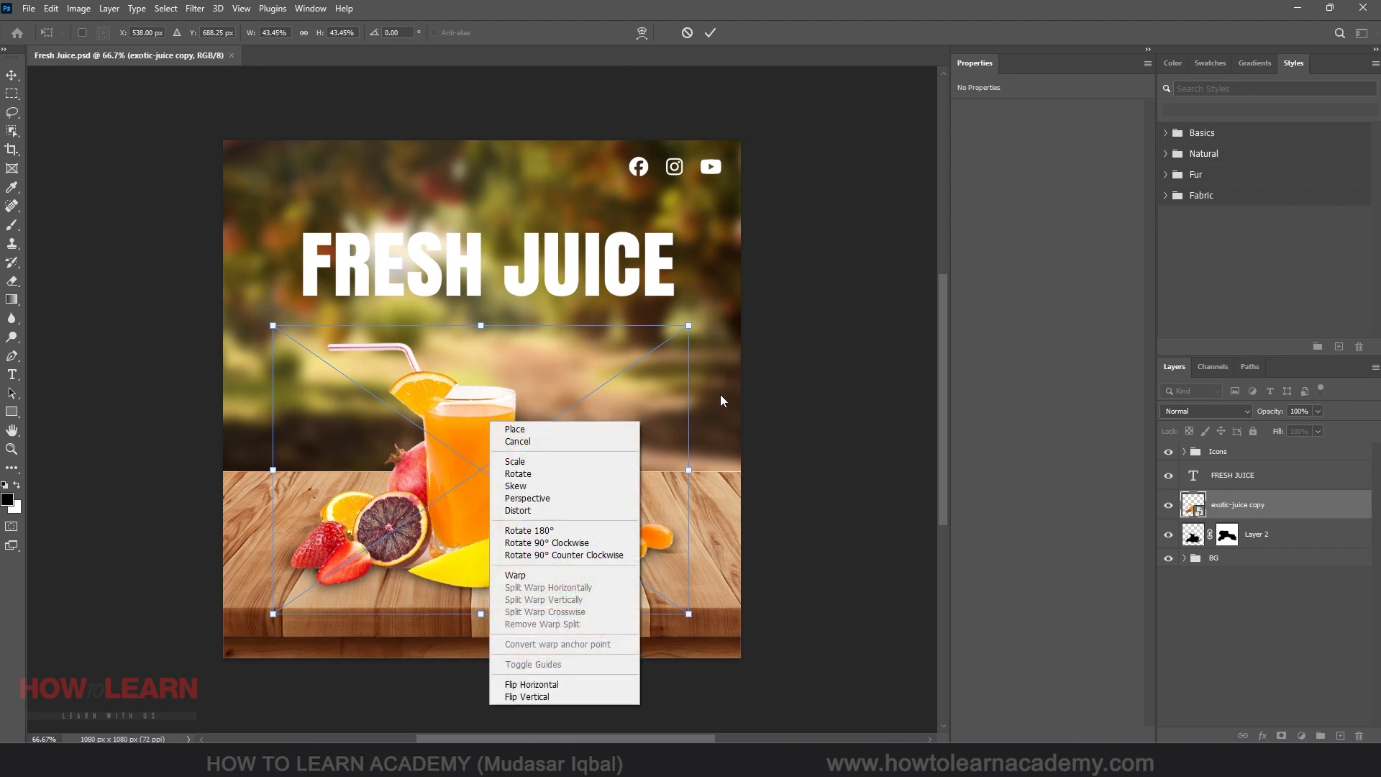
click(774, 381)
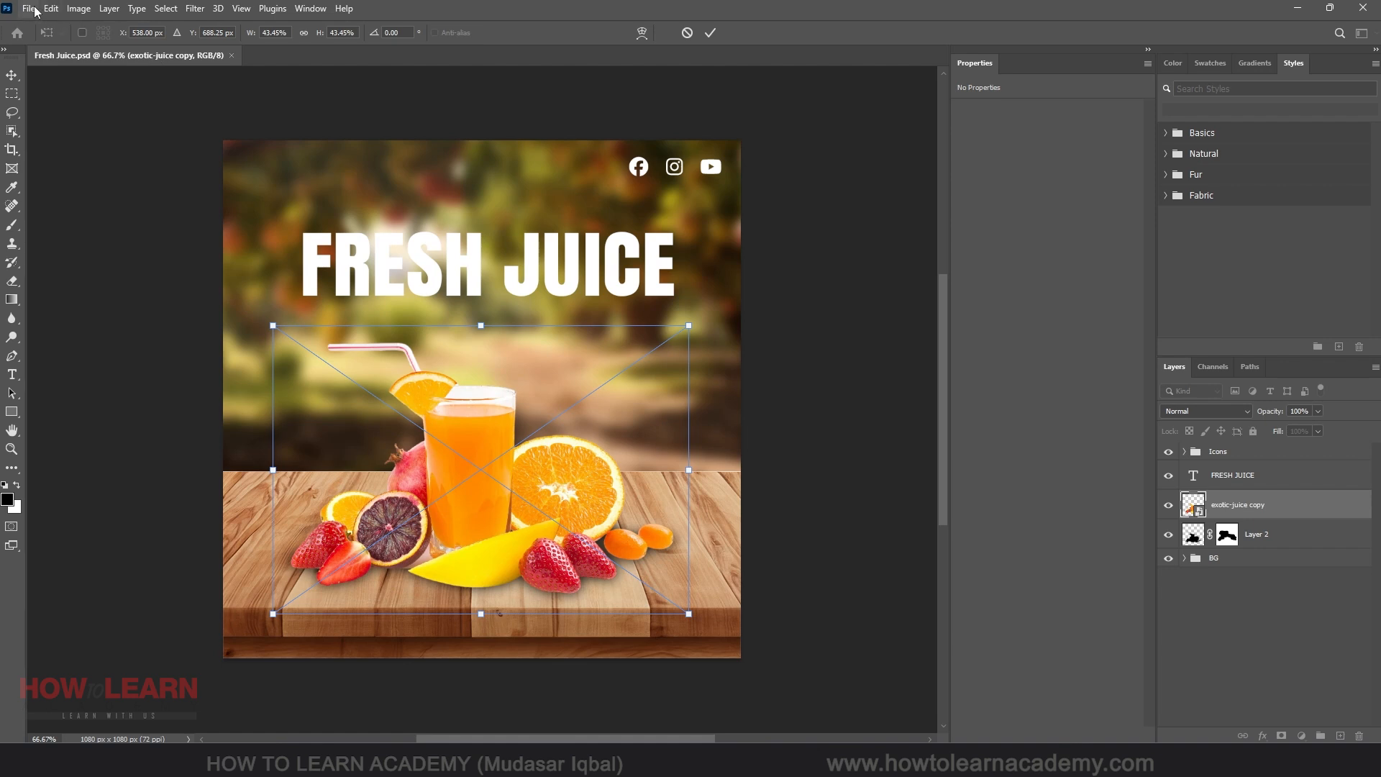
click(30, 9)
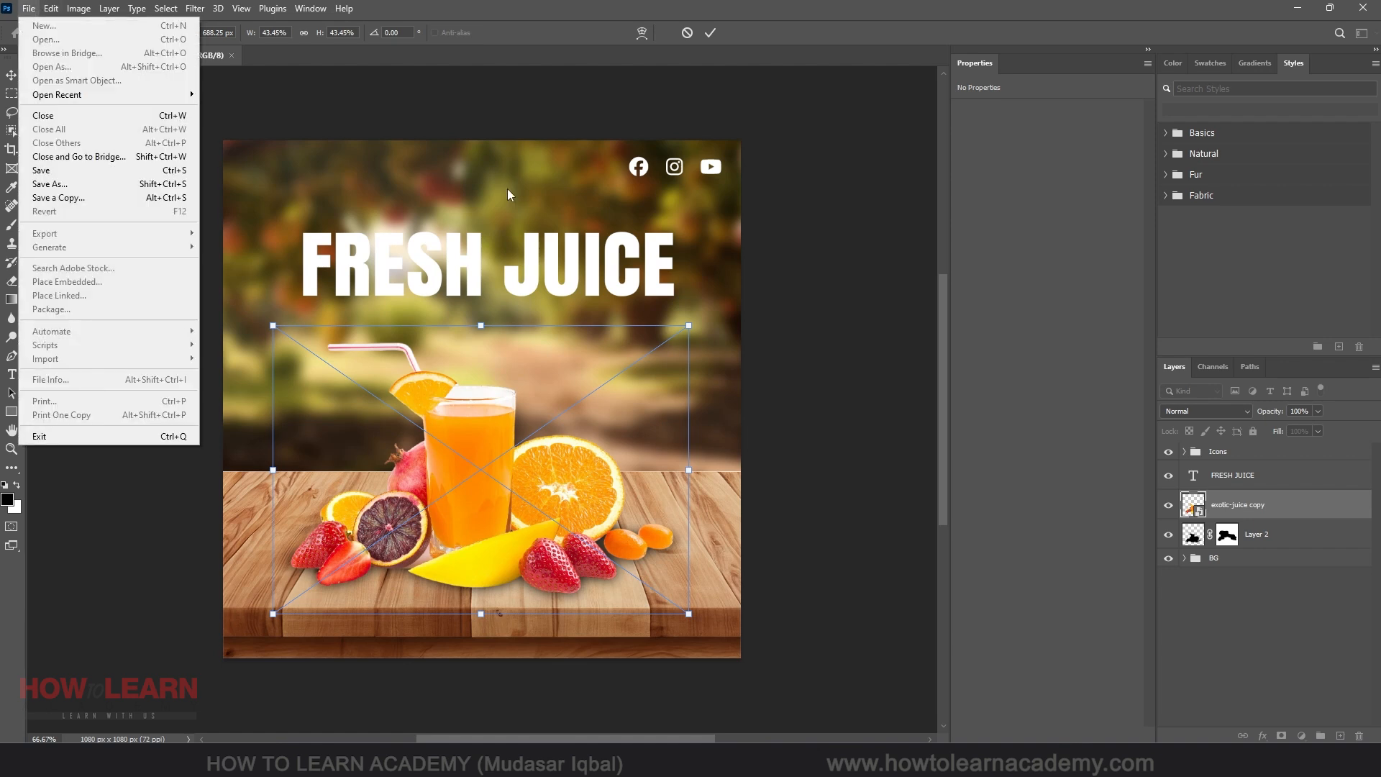
click(711, 33)
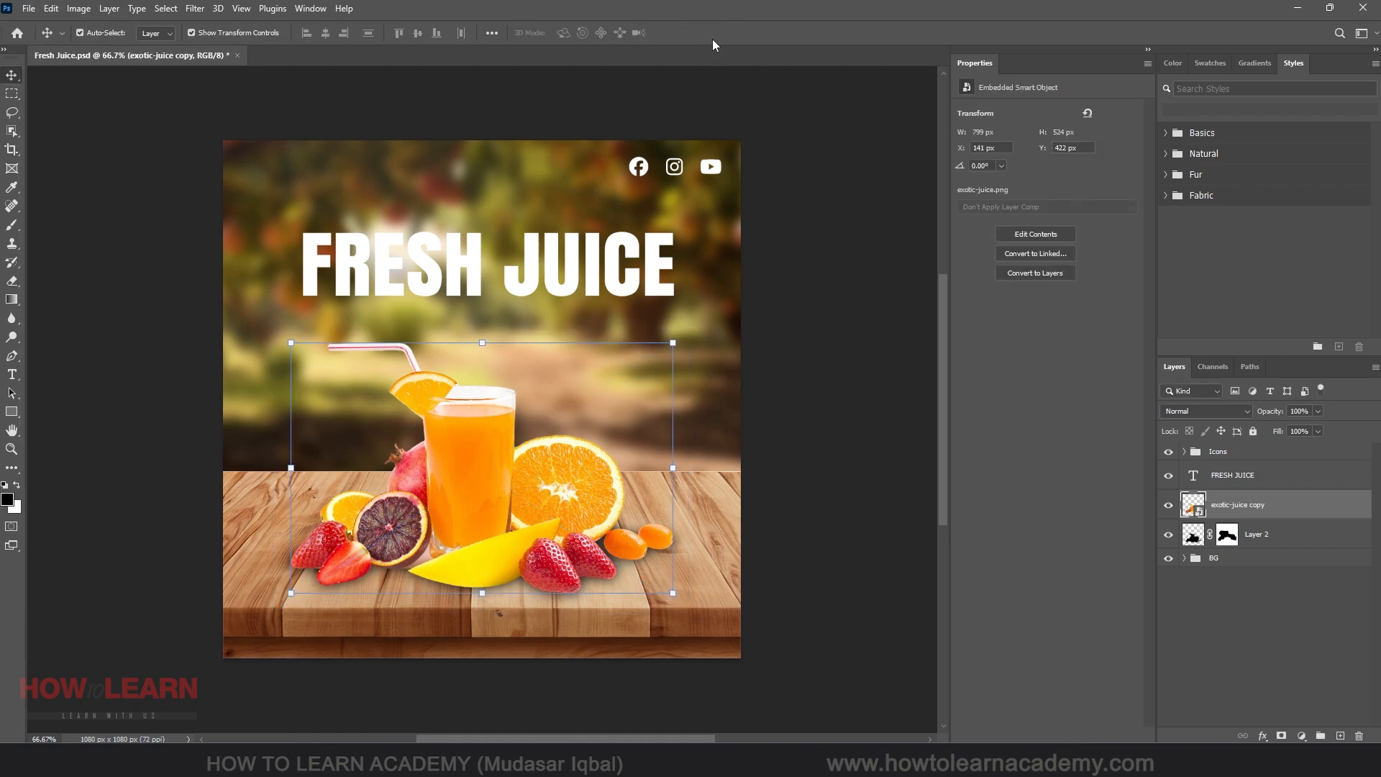
Step: Open the Cafe.jpg image from the Transformation folder inside the course's Projects folder
click(688, 381)
click(482, 430)
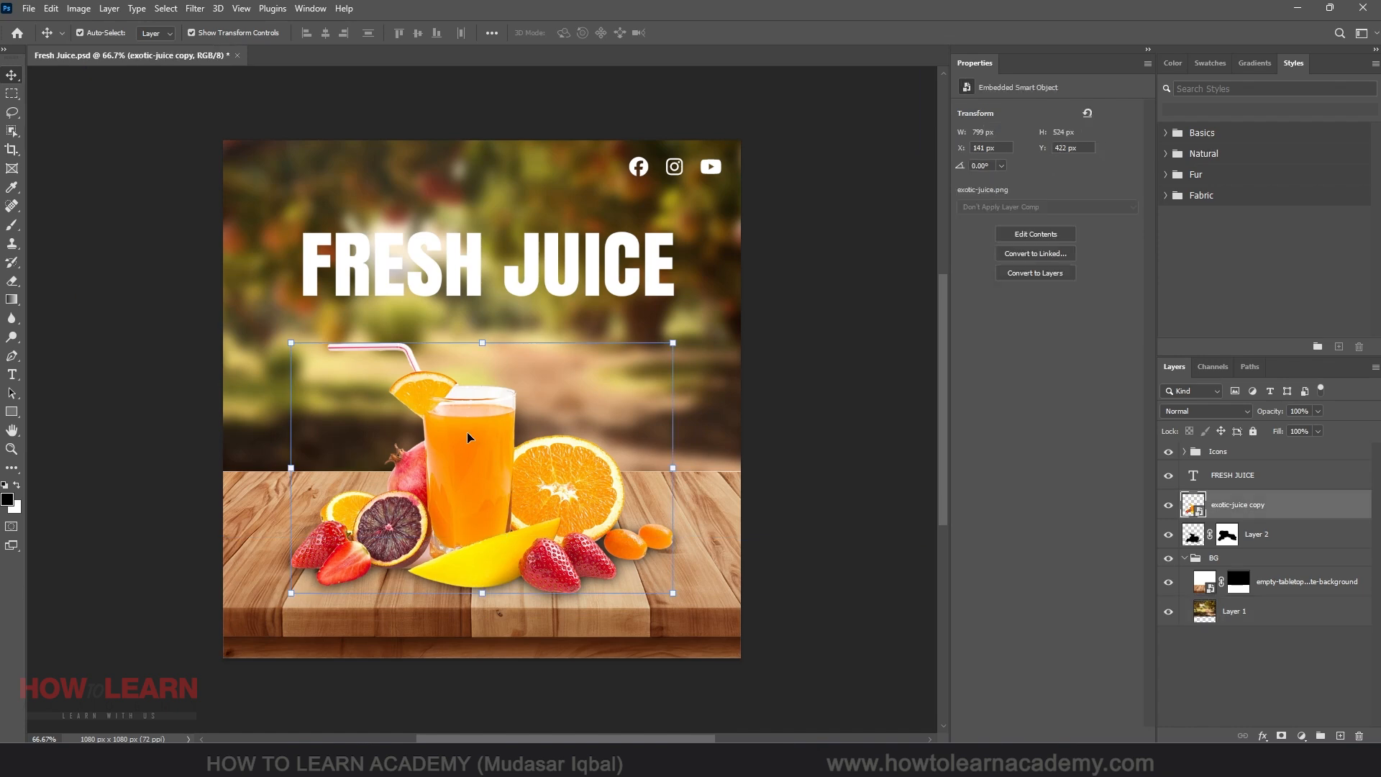
click(30, 9)
click(46, 39)
click(88, 44)
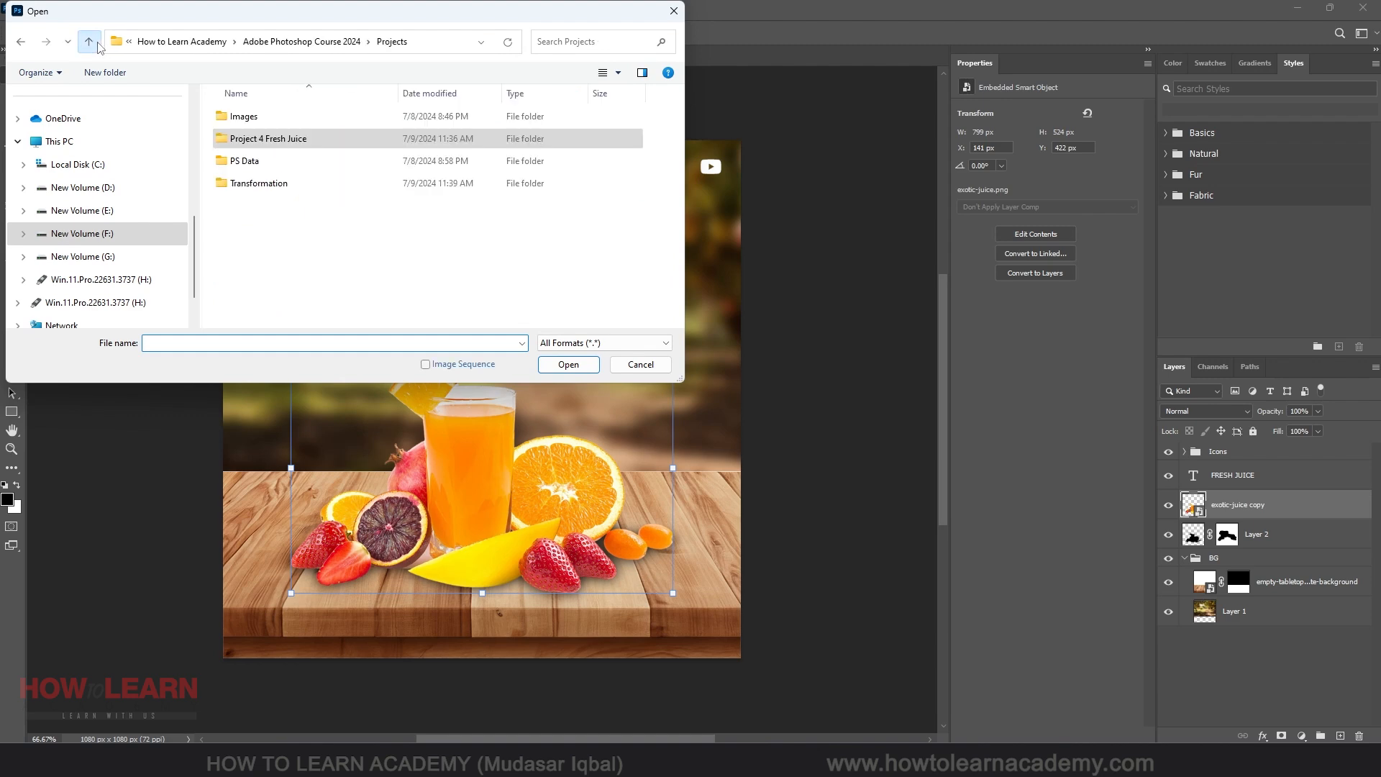
double_click(273, 184)
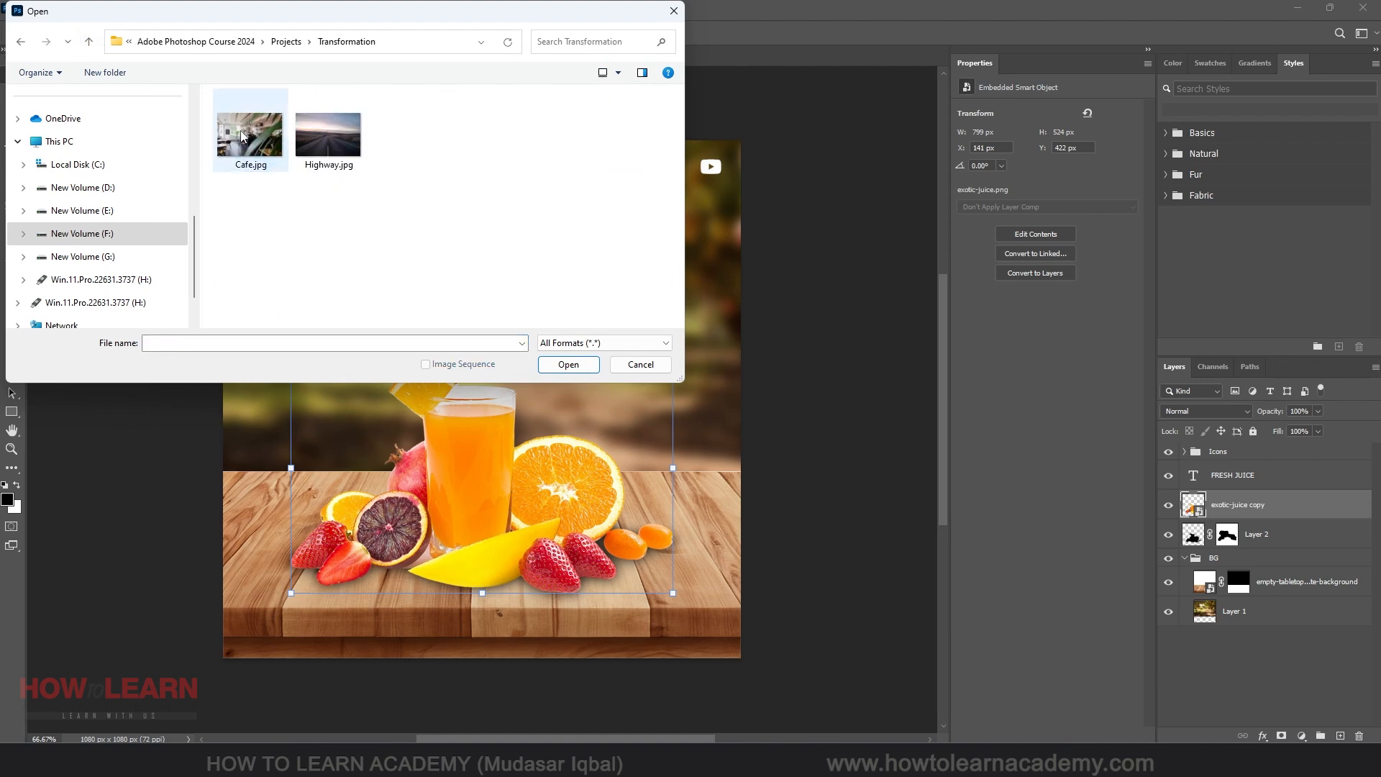
click(241, 137)
click(592, 364)
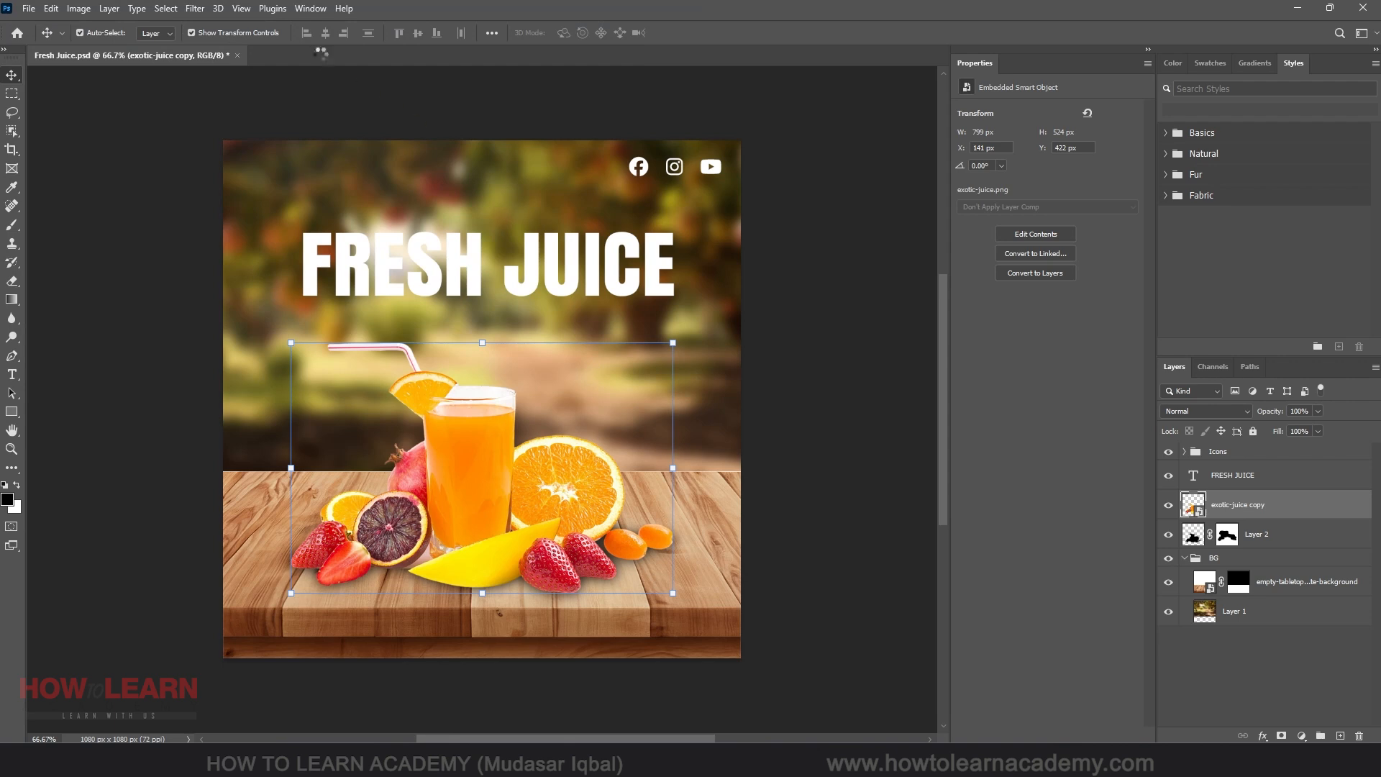
Step: Select all layers of the Fresh Juice poster, from Icons down to Layer 1, and stamp them into a new merged layer
click(159, 57)
click(1269, 475)
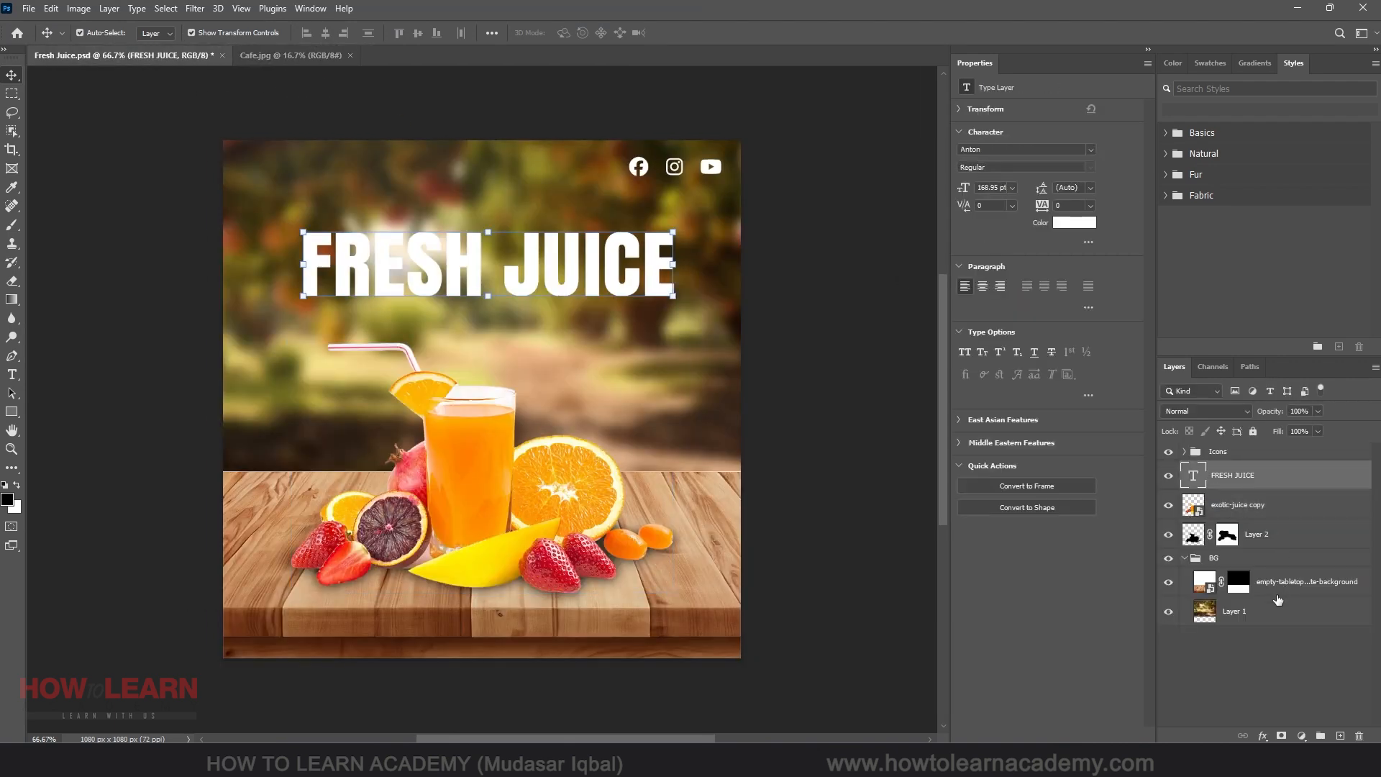
shift+click(1277, 570)
click(1253, 452)
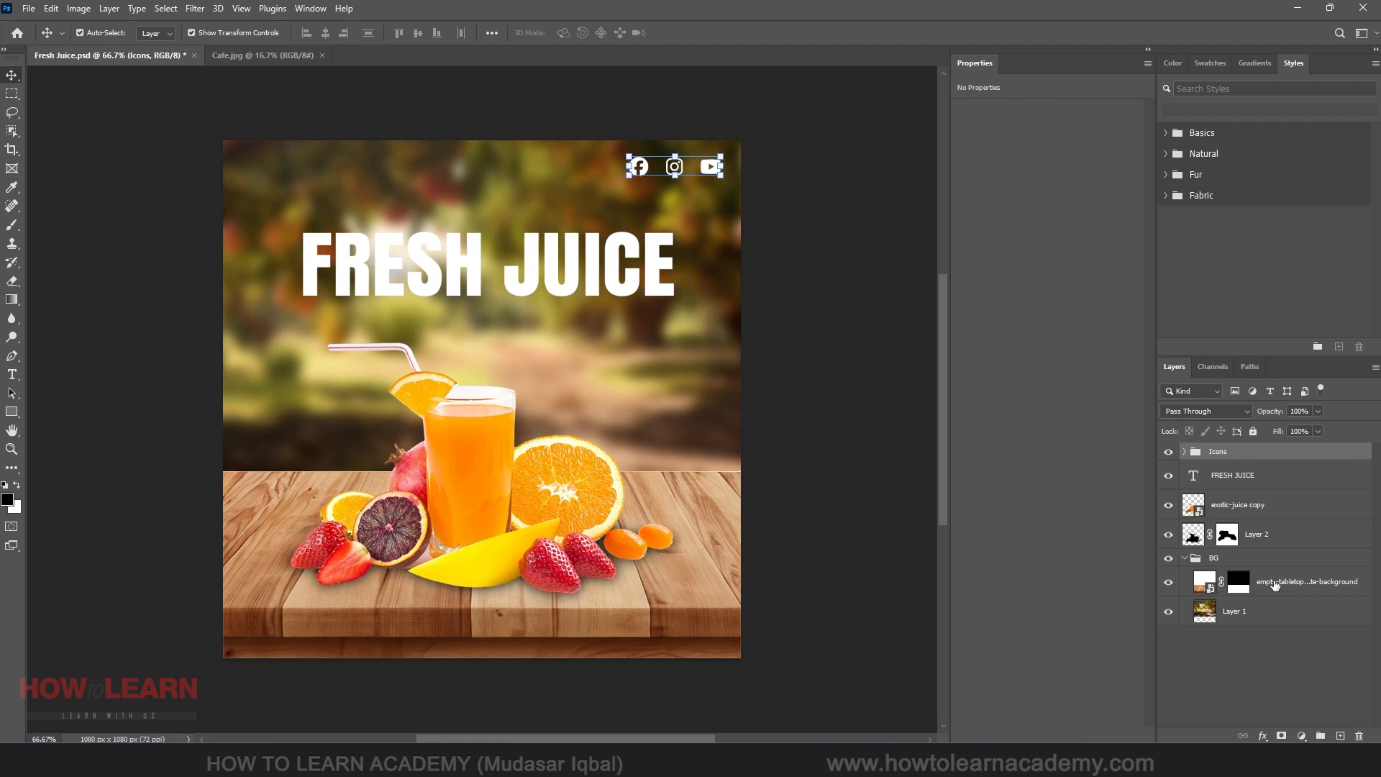
shift+click(1268, 623)
key(ctrl+alt+shift+e)
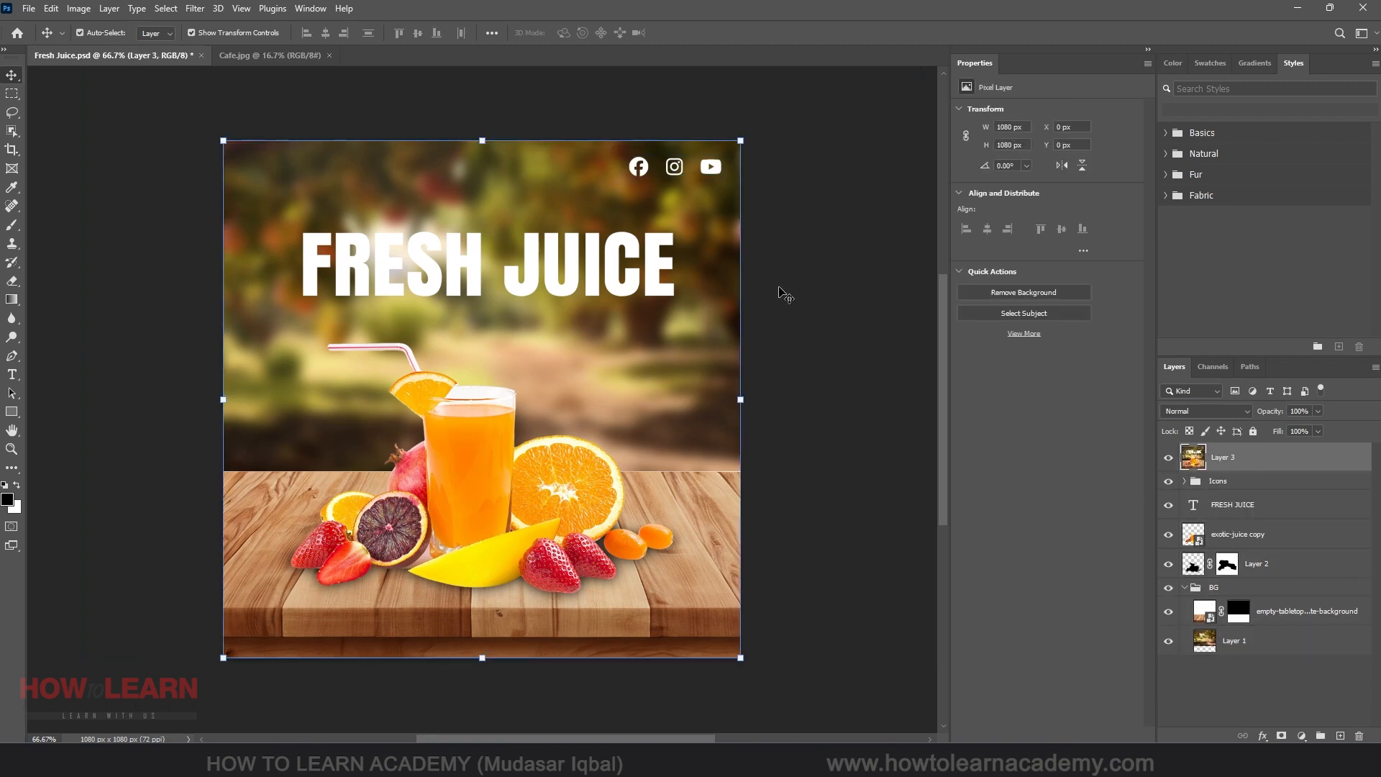
Step: Copy the merged poster layer into Cafe.jpg and position it beside the chalkboard, over the bar area
drag(495, 275, 272, 61)
drag(442, 261, 462, 290)
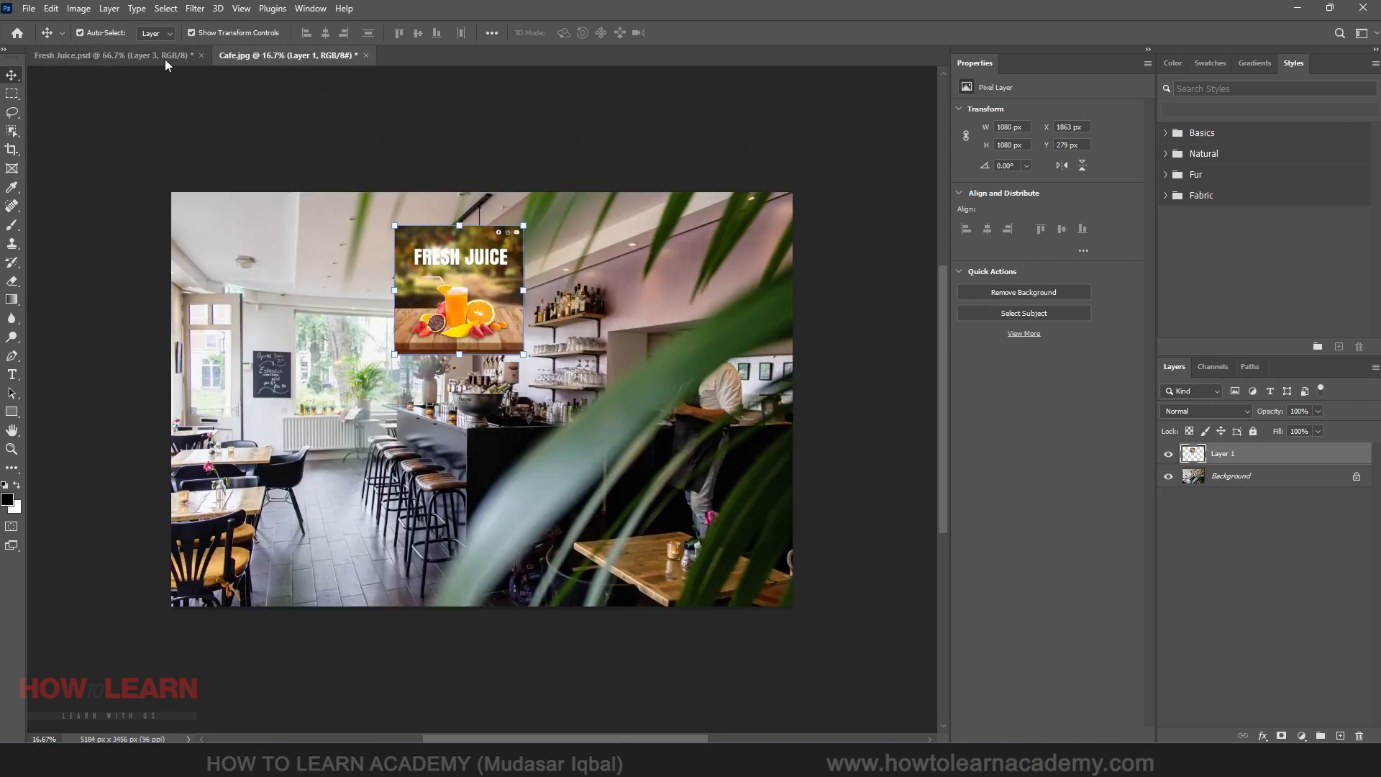
click(132, 62)
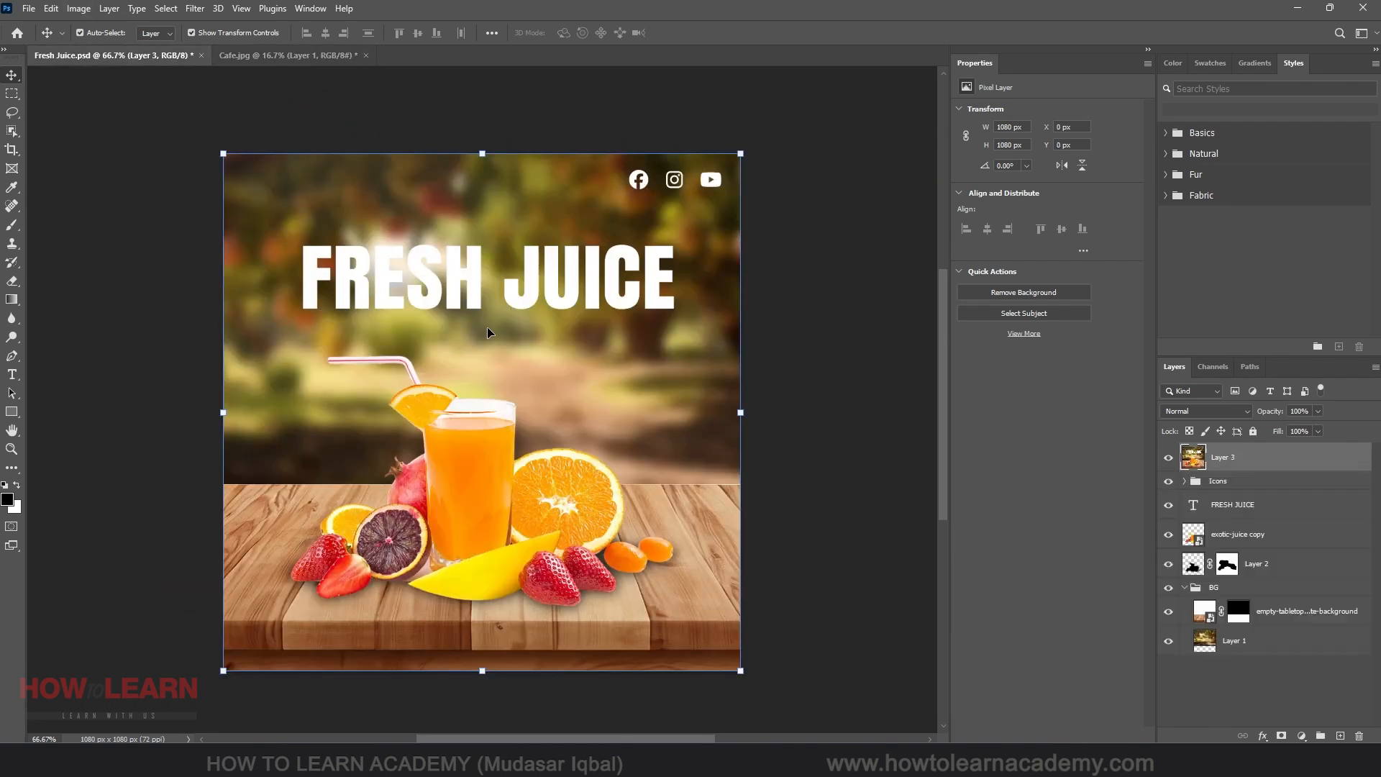
click(292, 53)
drag(456, 267, 418, 383)
Step: Distort the poster layer with Free Transform so its four corners roughly match the chalkboard on the café wall
scroll(262, 353, up, 5)
scroll(249, 361, up, 2)
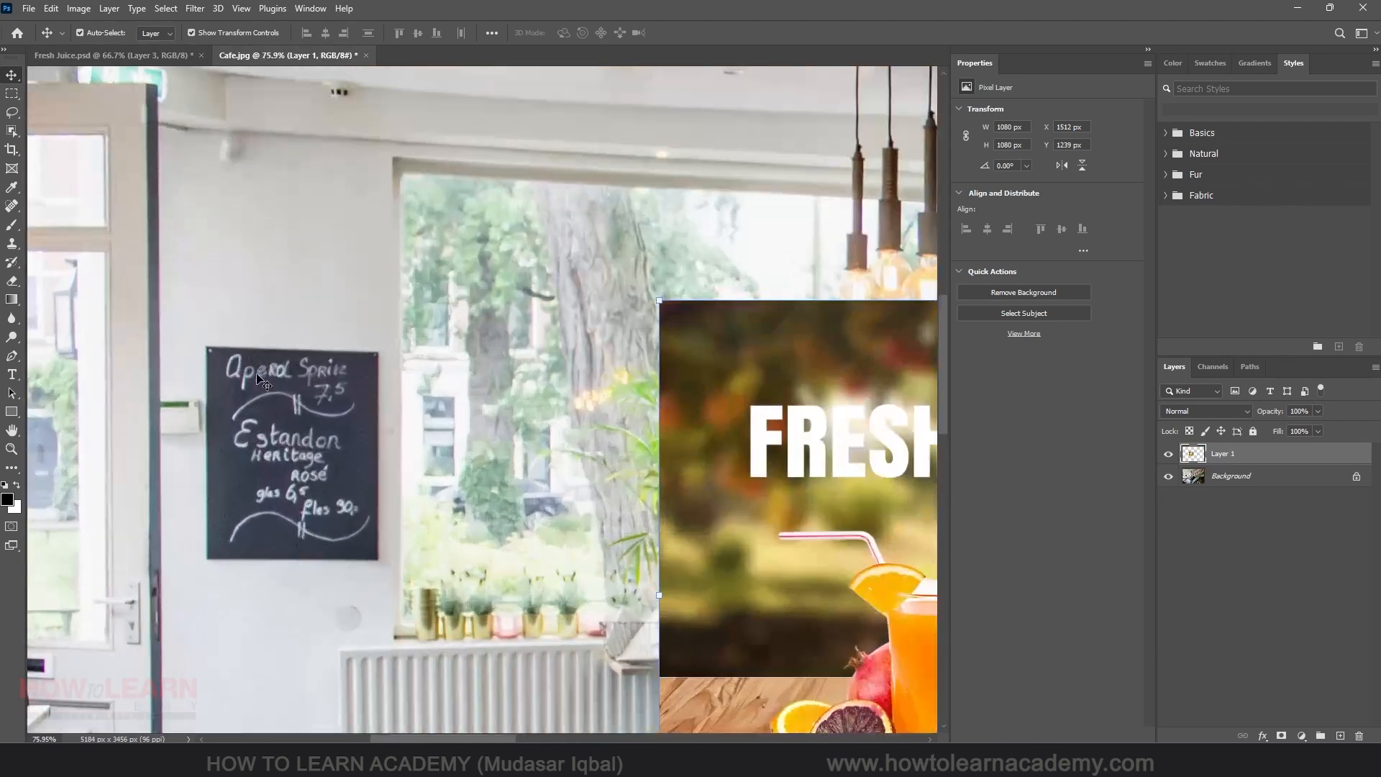
scroll(260, 375, down, 2)
scroll(258, 370, down, 3)
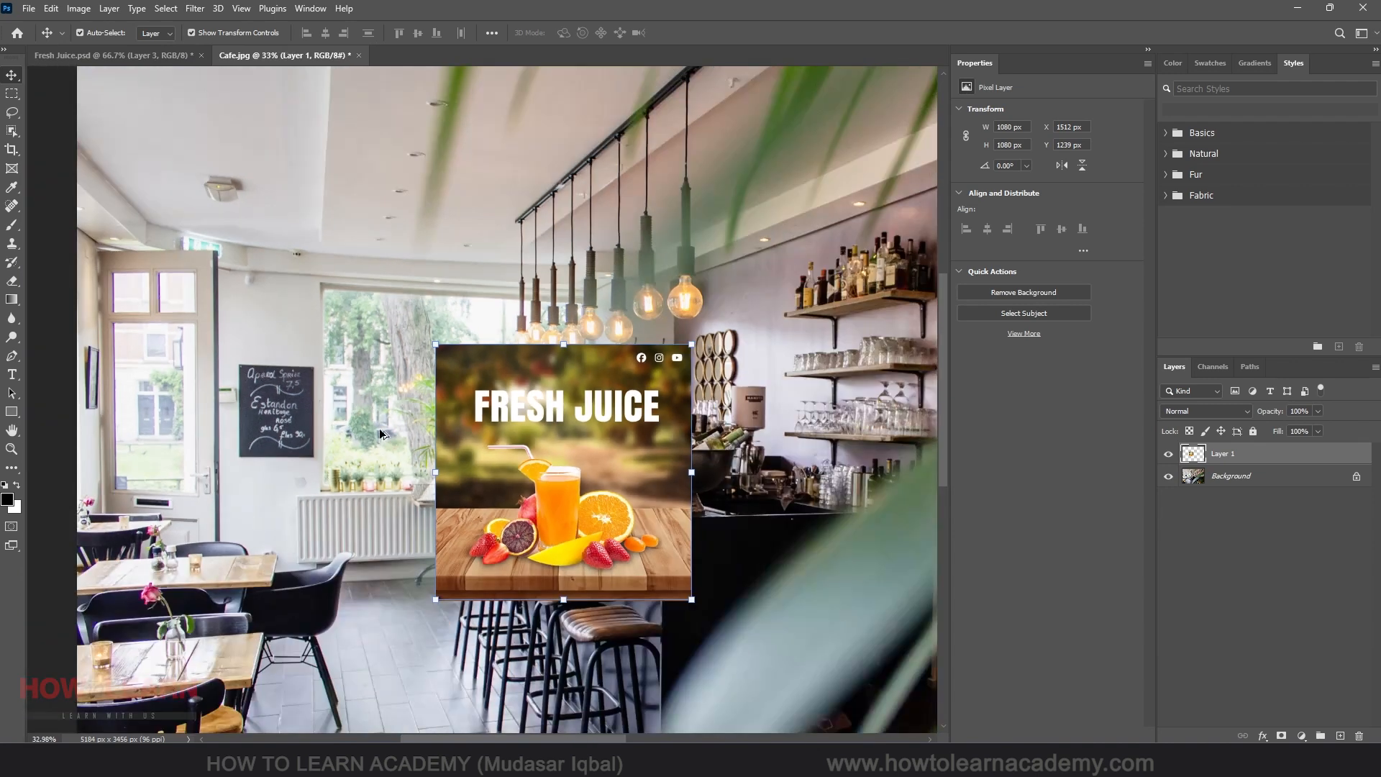
scroll(406, 392, up, 2)
right_click(513, 358)
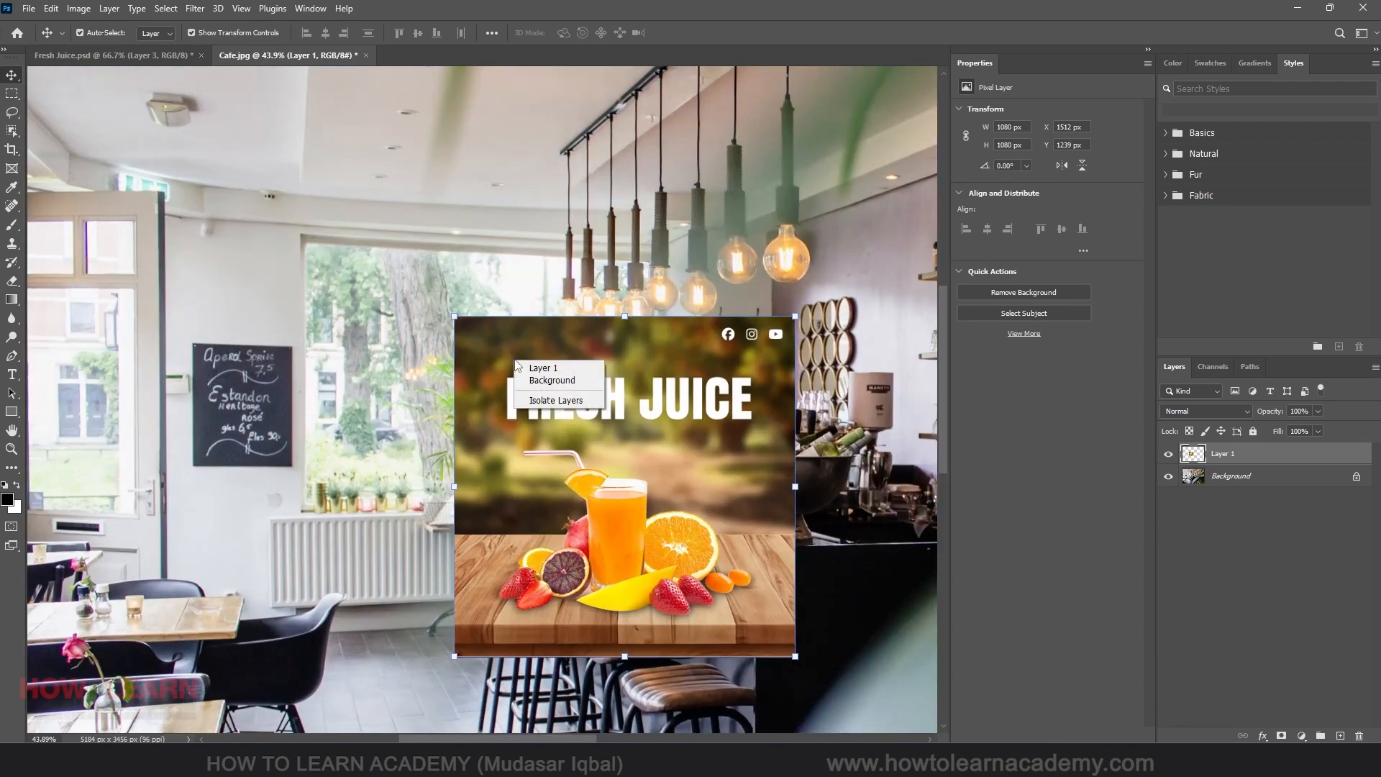
click(494, 357)
key(ctrl+r)
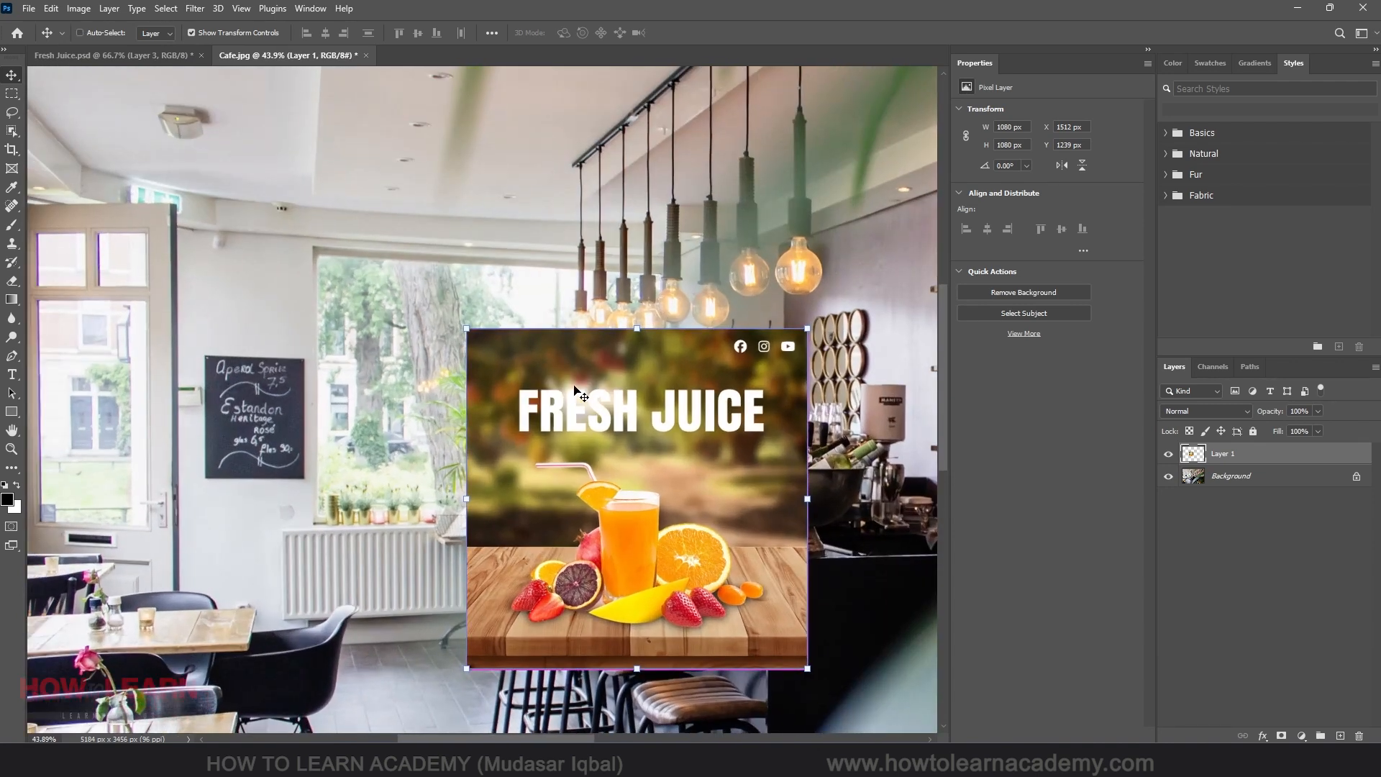
key(ctrl+t)
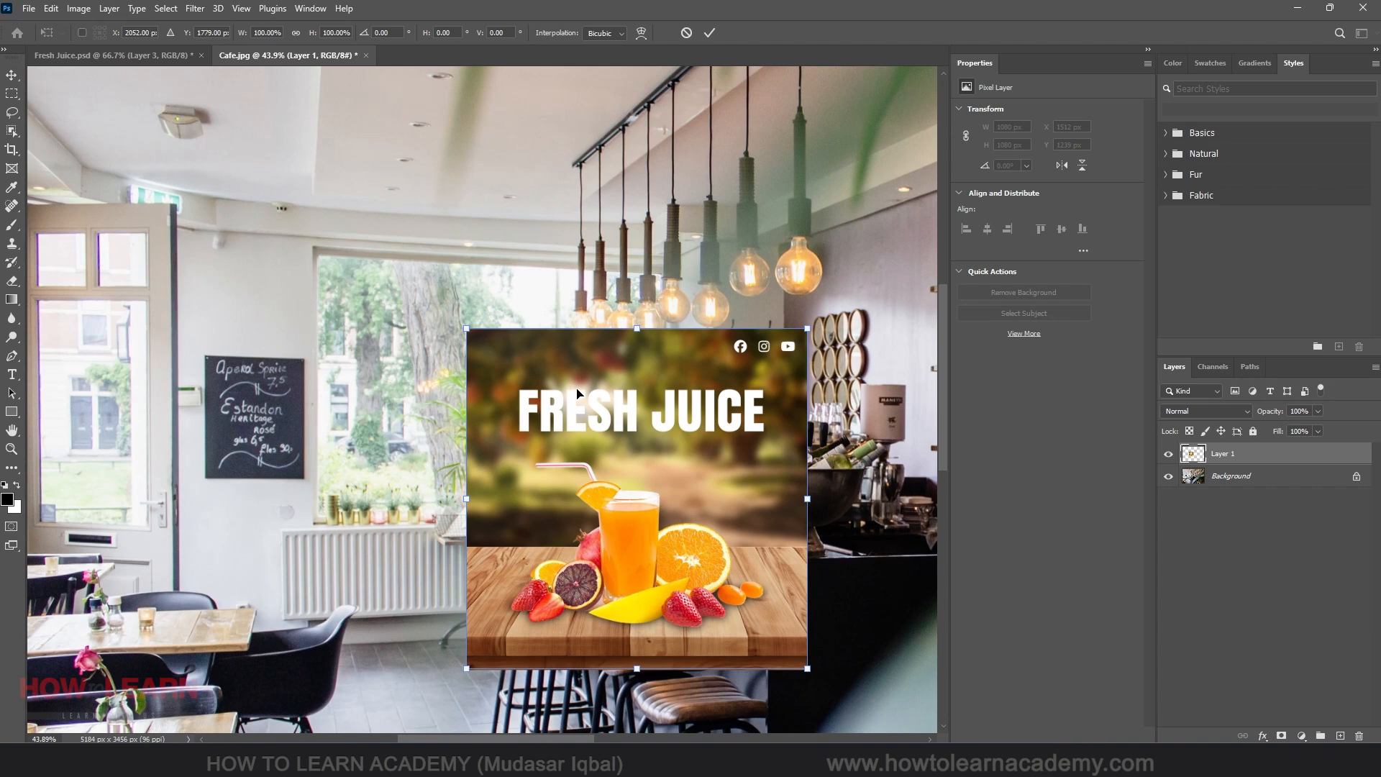
right_click(577, 394)
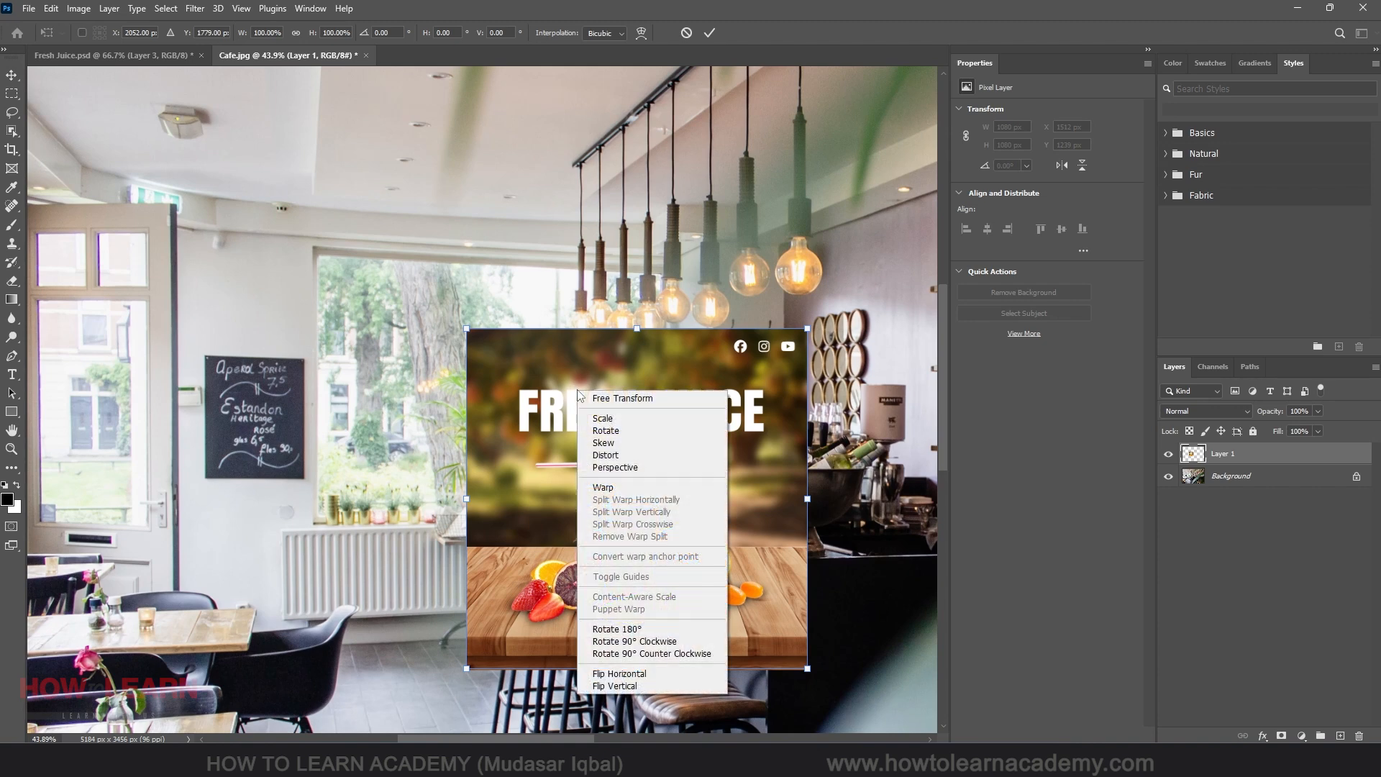
click(649, 455)
drag(465, 331, 202, 356)
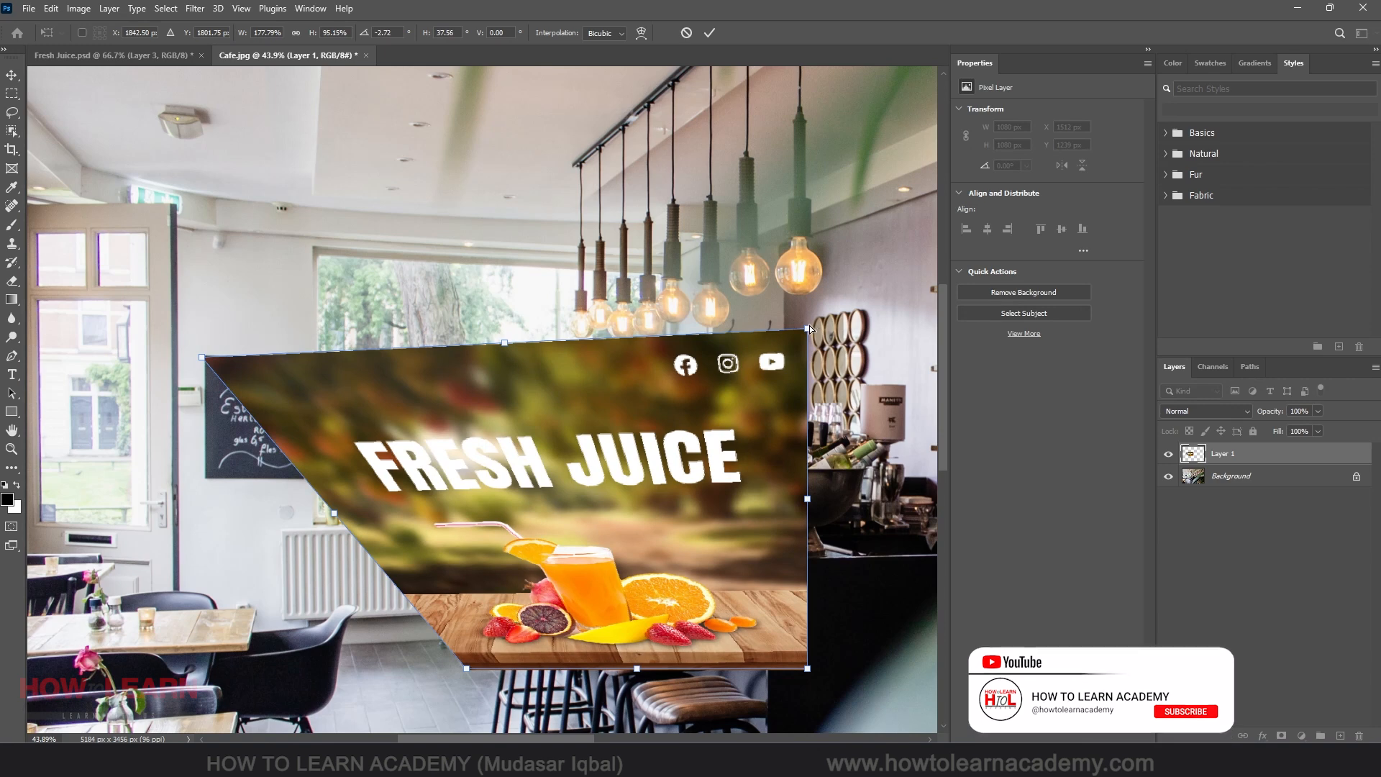
drag(807, 327, 303, 357)
drag(465, 667, 205, 482)
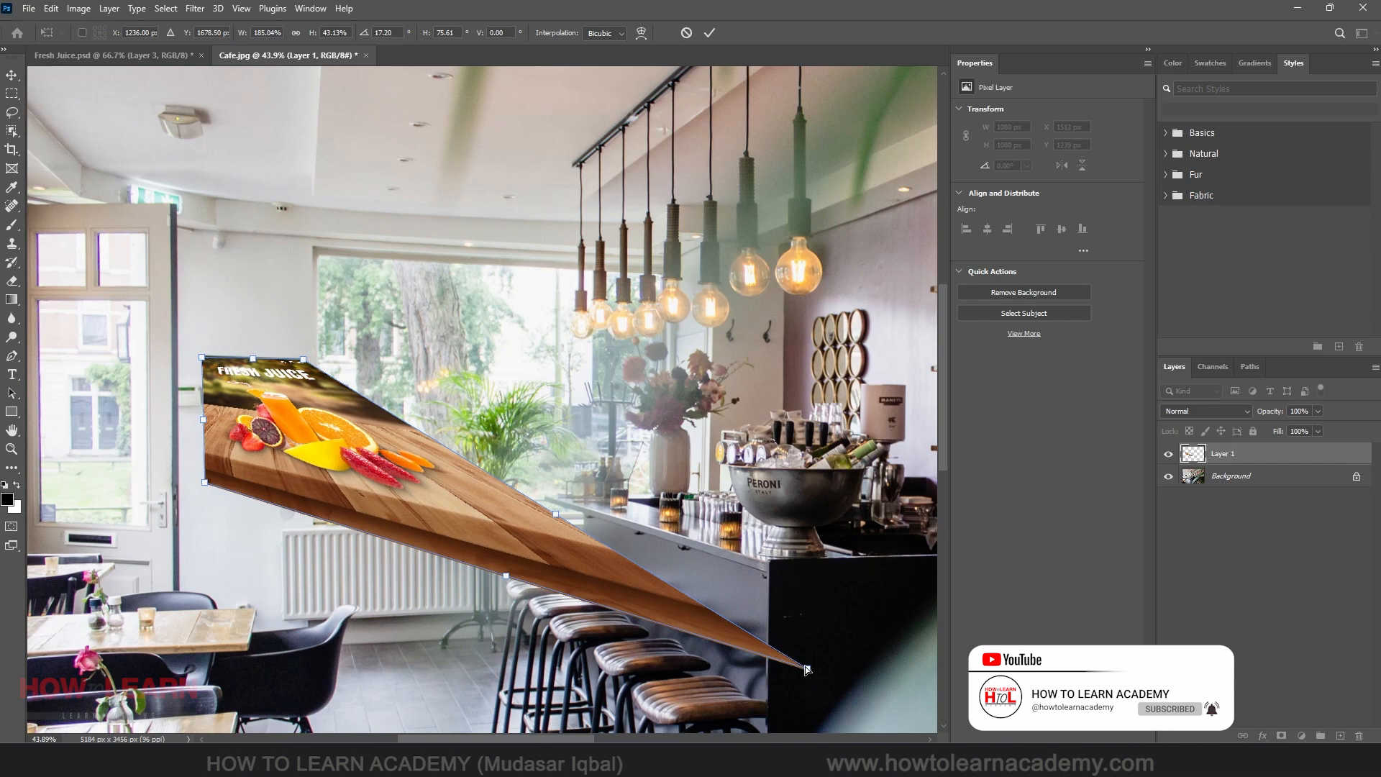
drag(807, 669, 302, 477)
Step: Refine the poster's upper two corners so they align exactly with the chalkboard's upper corners
scroll(160, 354, up, 10)
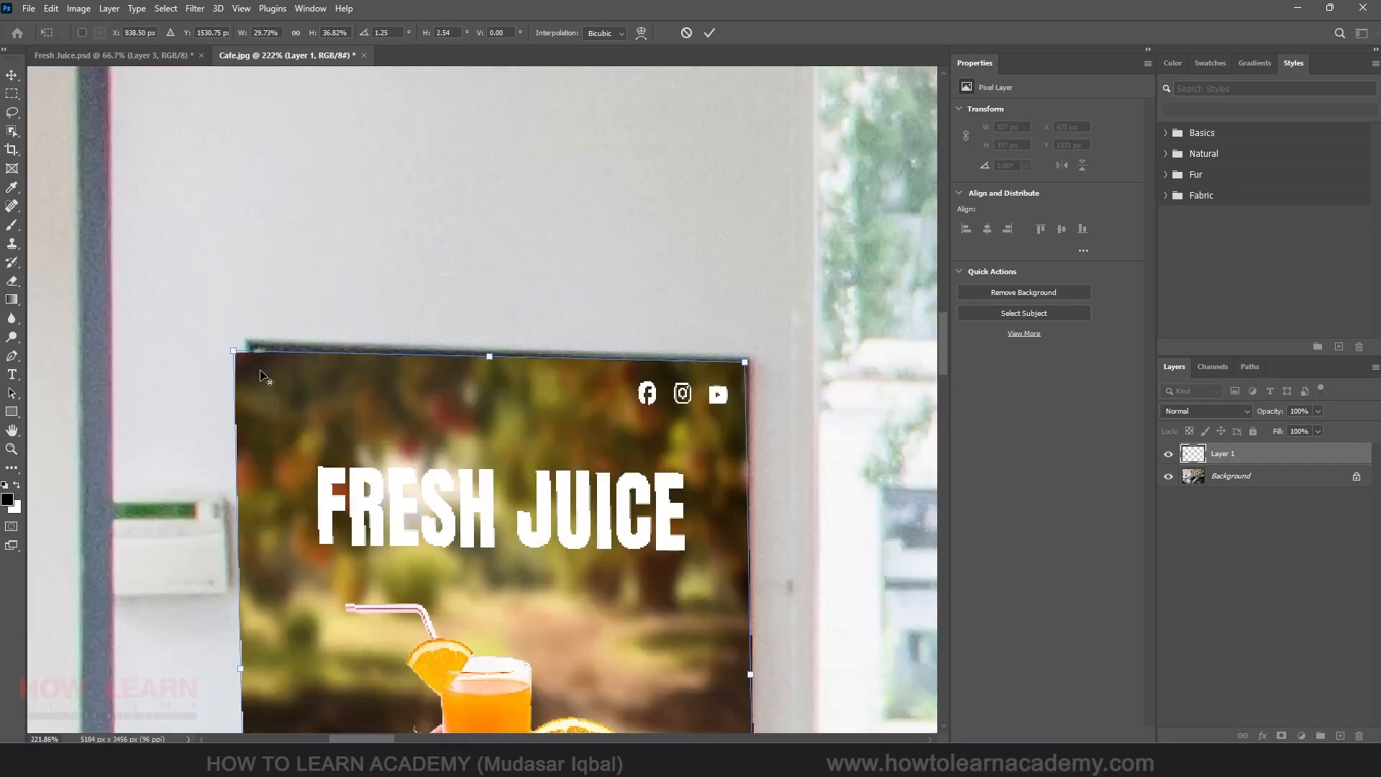
scroll(261, 376, up, 3)
mouse_move(220, 348)
mouse_down()
mouse_move(246, 340)
mouse_move(239, 329)
mouse_up()
scroll(255, 360, down, 3)
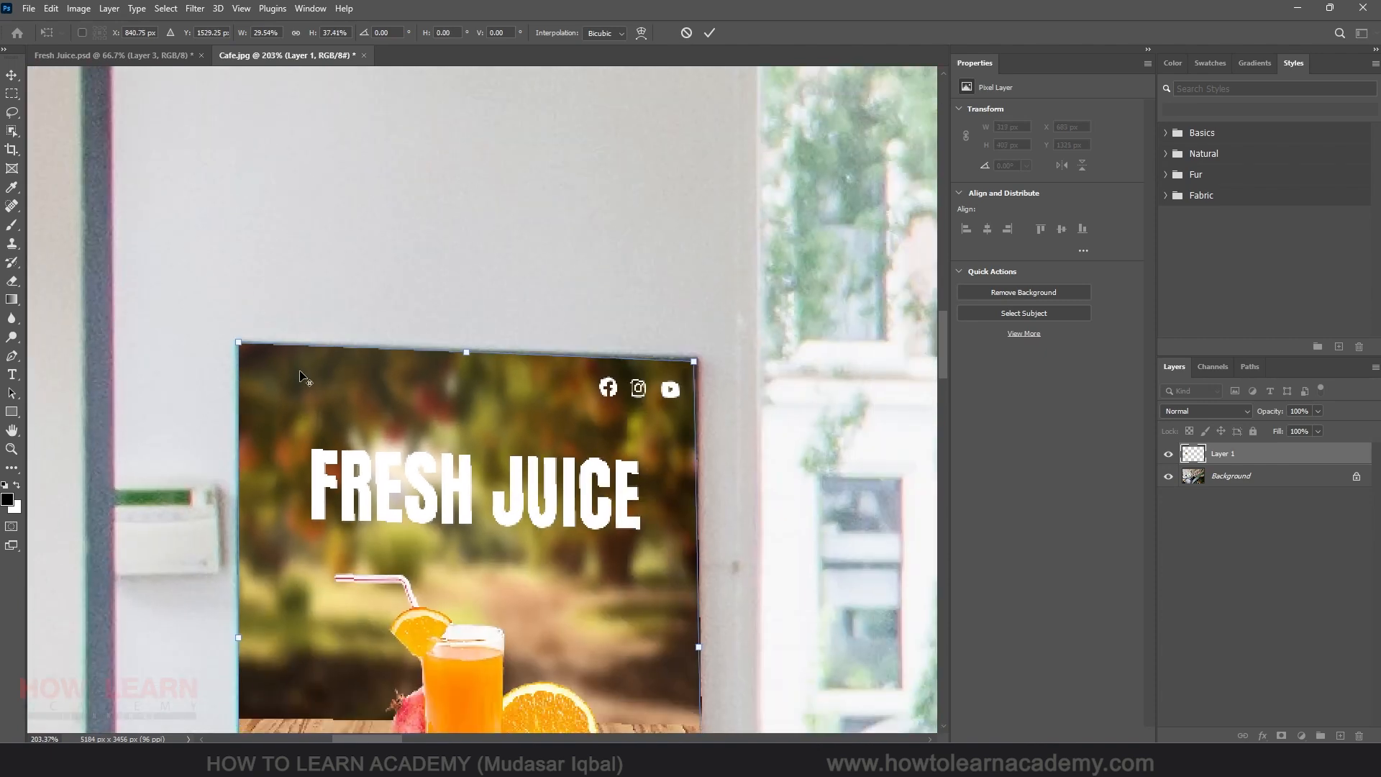
scroll(648, 363, up, 2)
scroll(752, 385, up, 2)
drag(692, 351, 702, 343)
scroll(719, 374, down, 5)
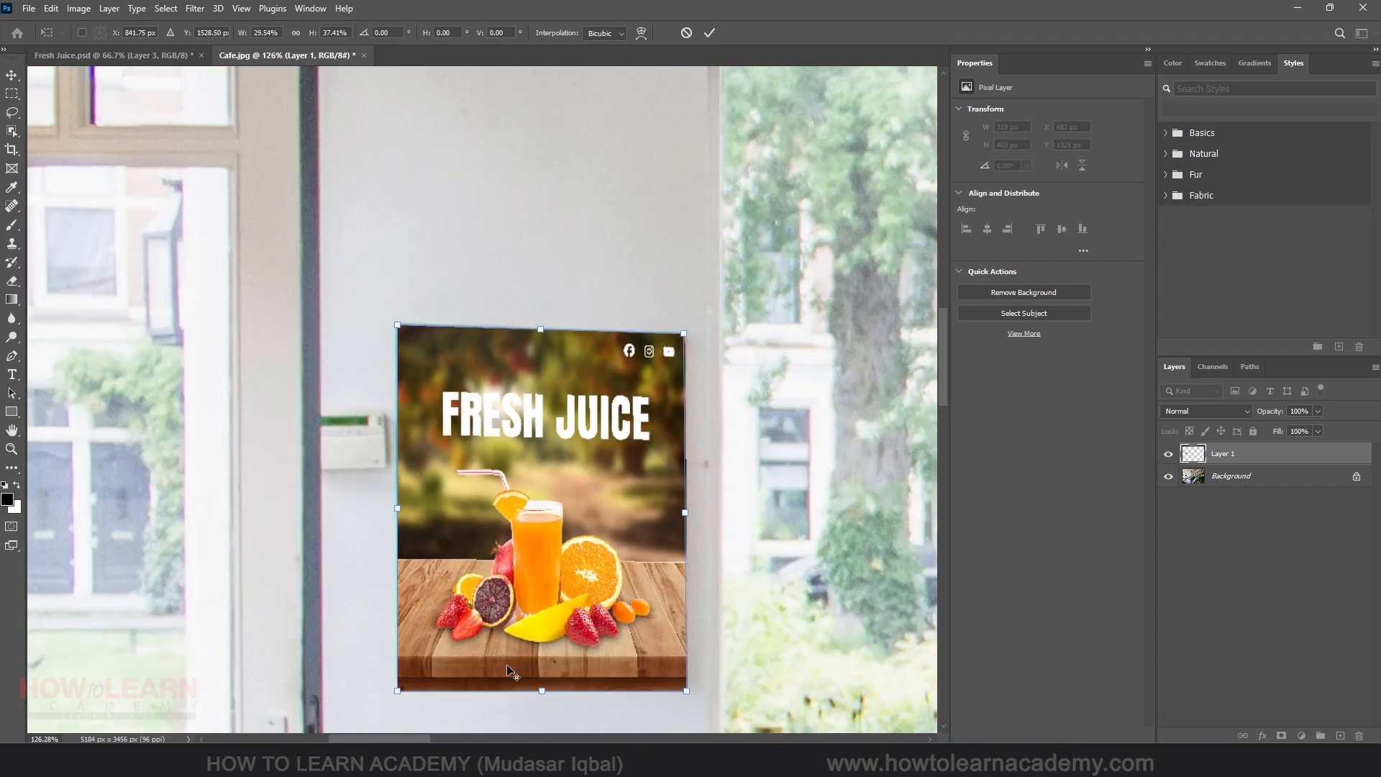
Step: Align the poster's lower two corners with the chalkboard, commit the distortion and deselect the layer
scroll(504, 647, up, 2)
mouse_move(355, 693)
mouse_down()
mouse_move(359, 656)
mouse_move(356, 671)
mouse_up()
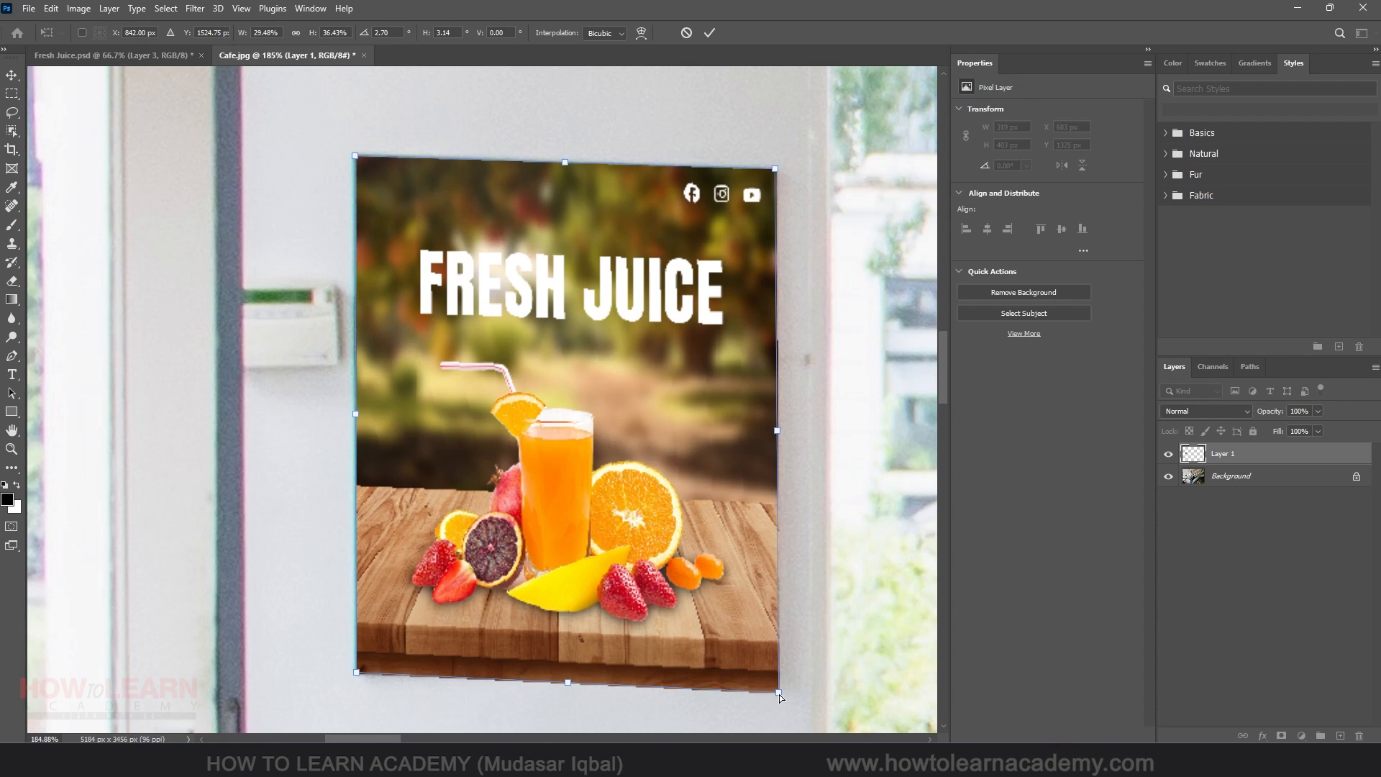
mouse_move(780, 698)
mouse_down()
mouse_move(760, 600)
mouse_move(775, 680)
mouse_up()
click(711, 33)
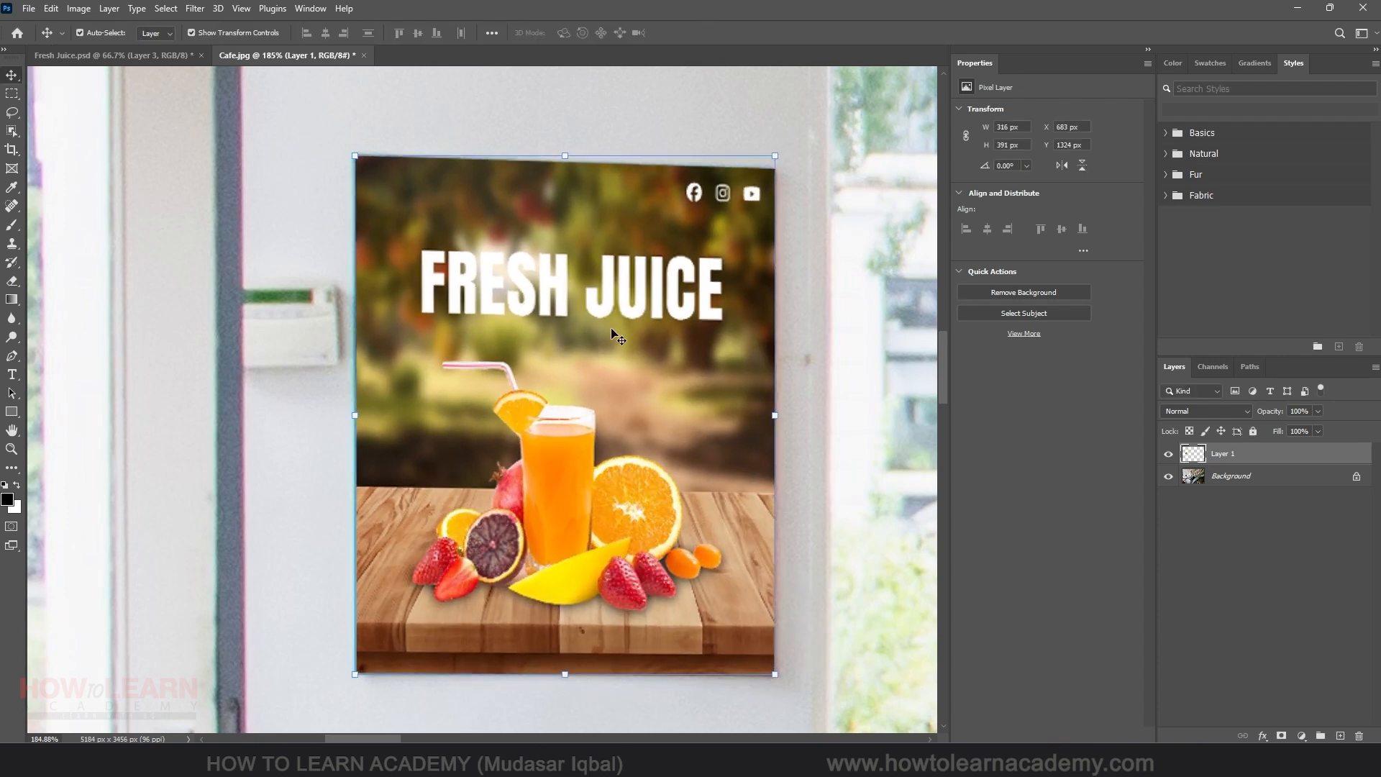
scroll(515, 338, down, 7)
scroll(532, 371, up, 1)
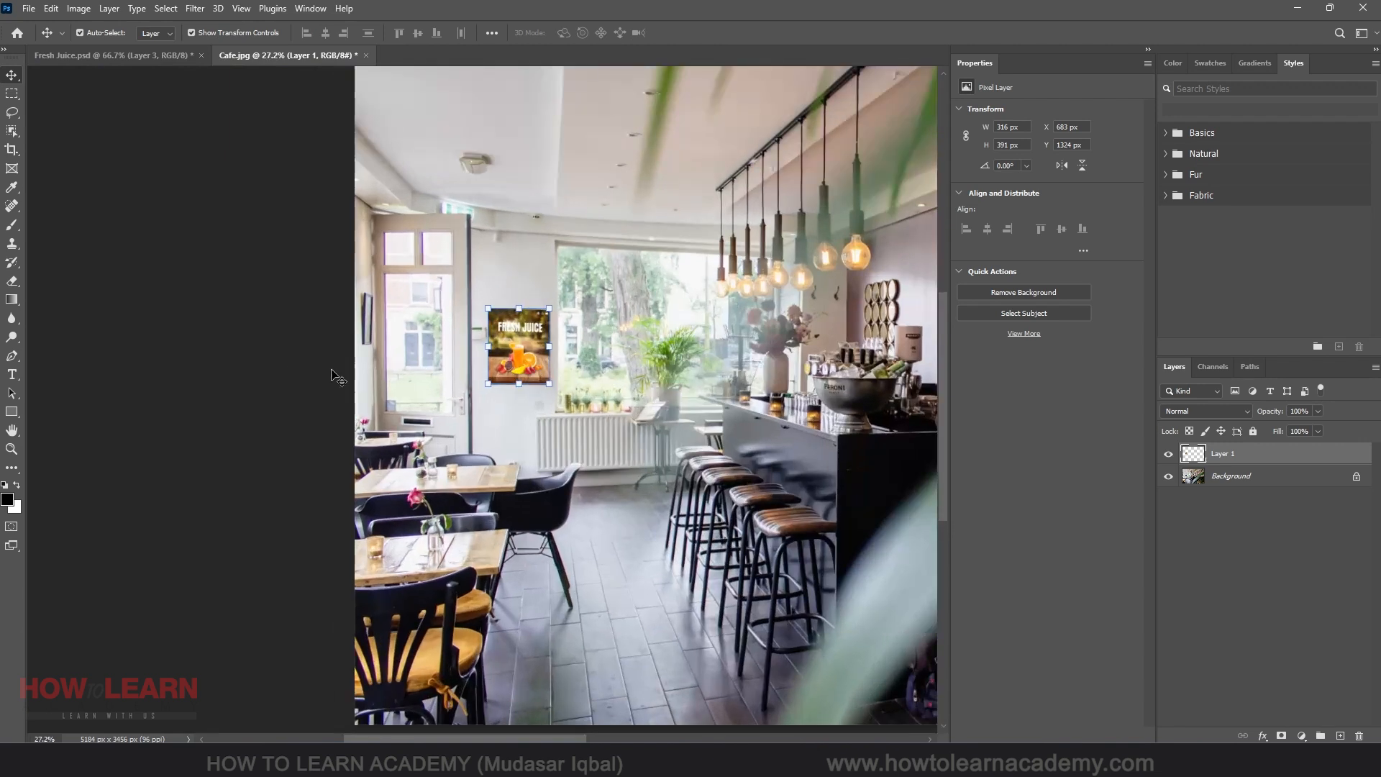
click(292, 375)
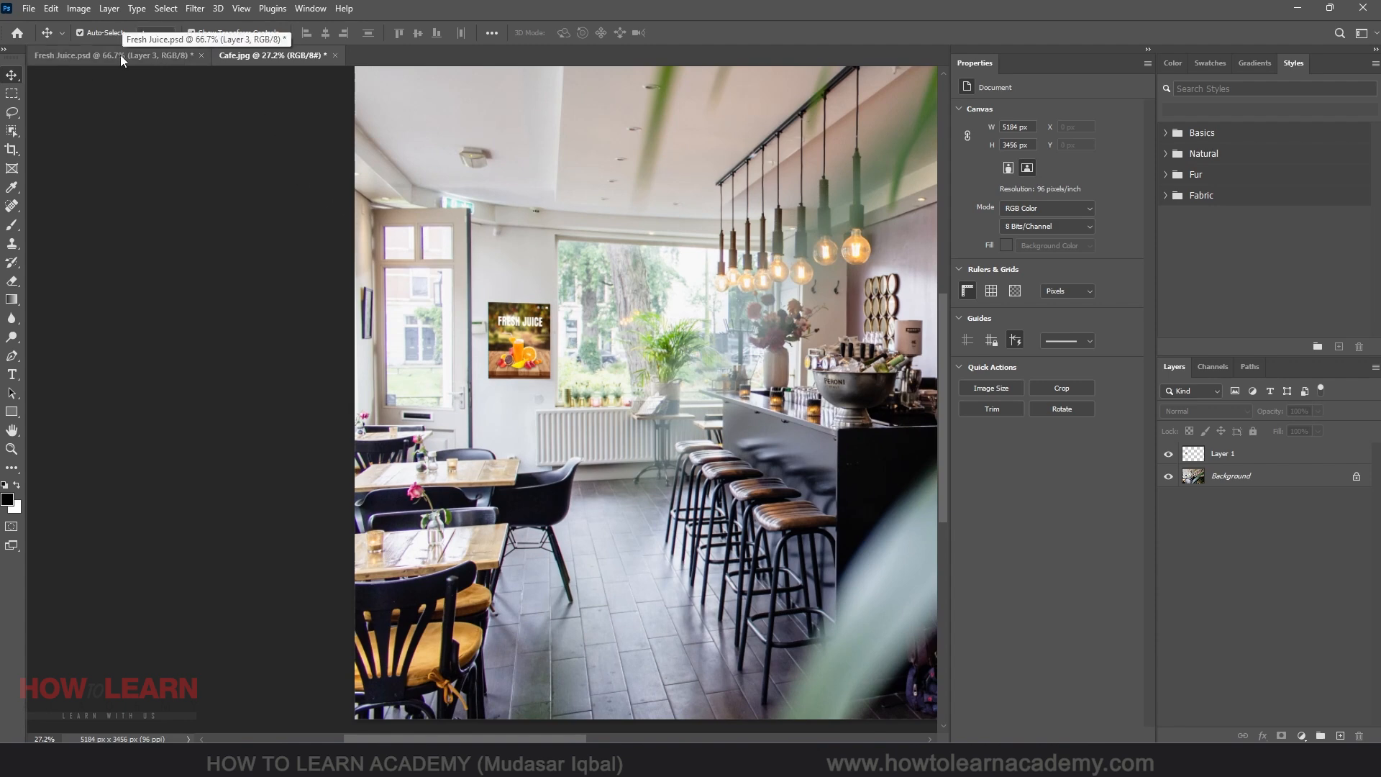
Step: Open the Highway.jpg image from the Transformation folder
click(27, 9)
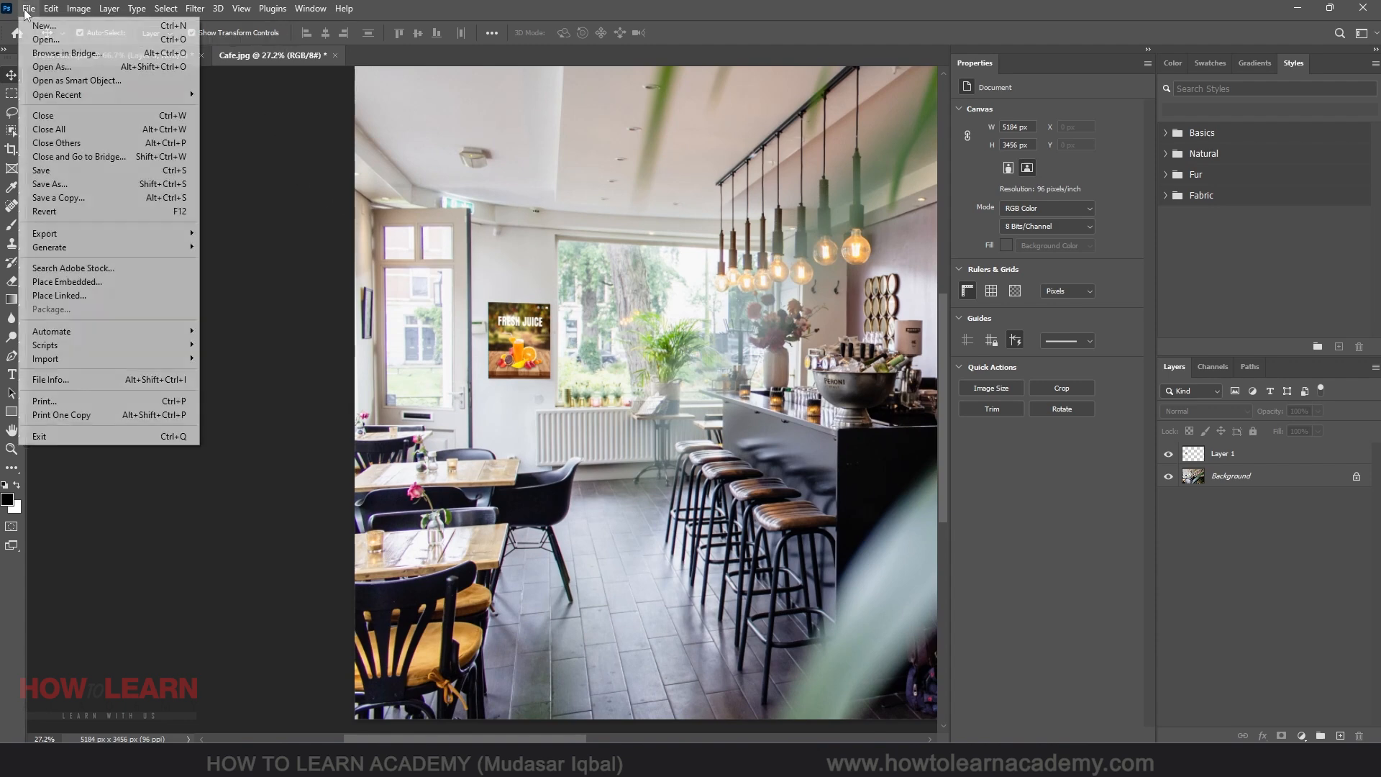
click(57, 40)
click(316, 141)
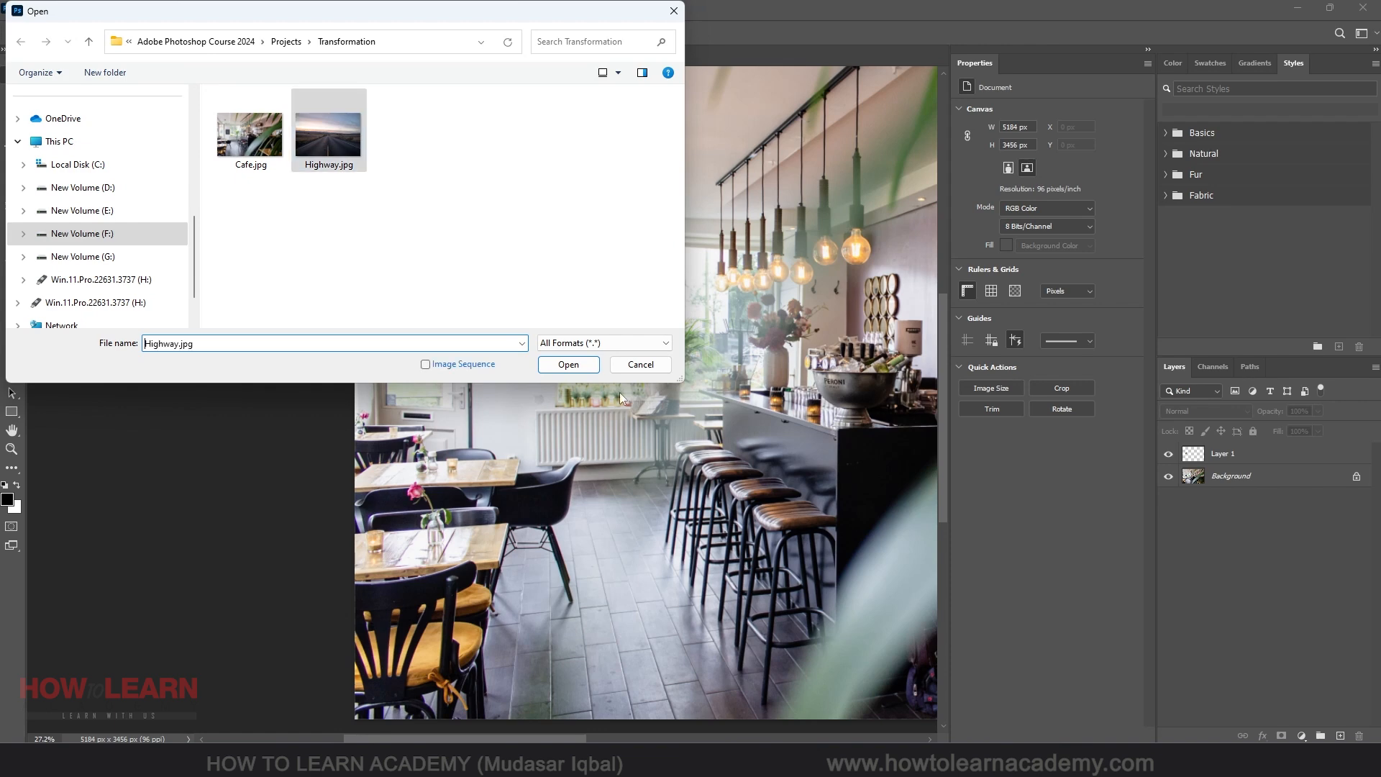
click(568, 364)
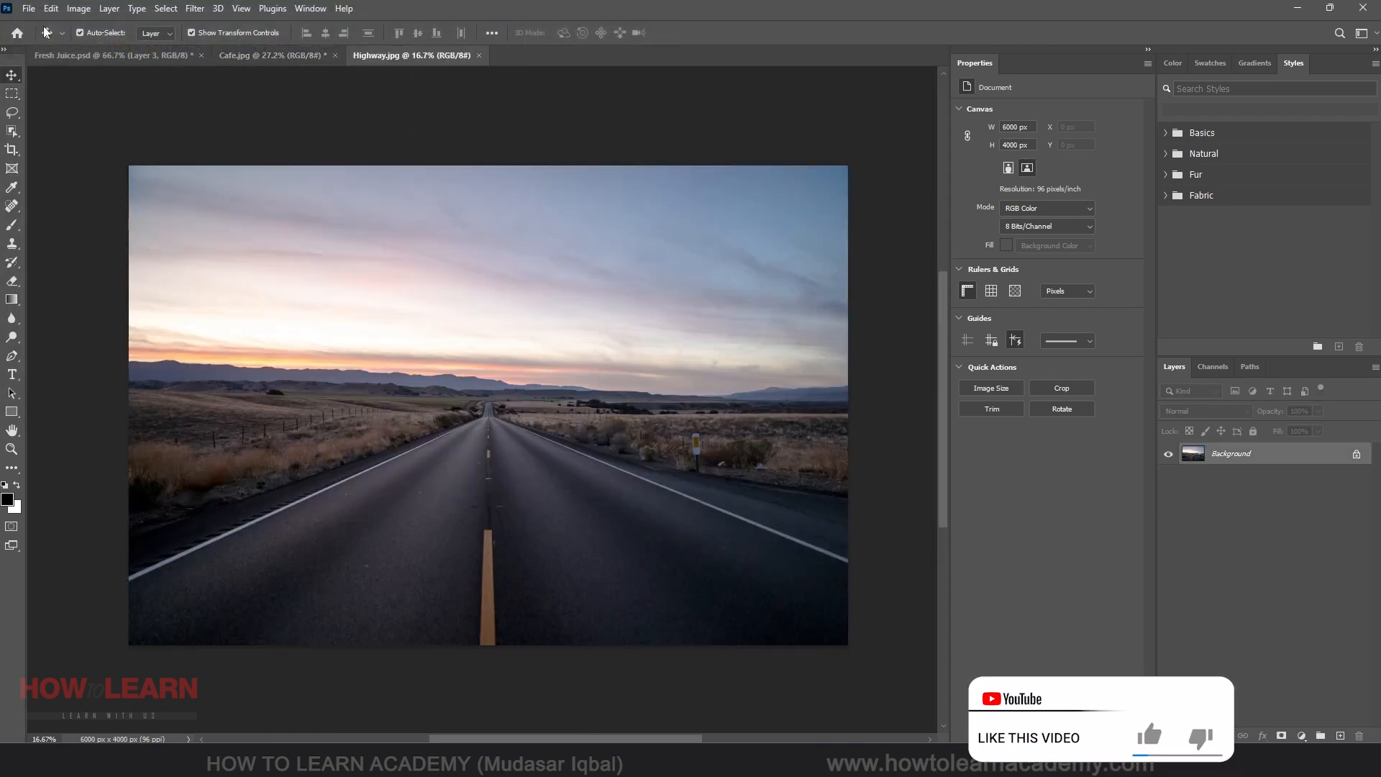
Step: Try twice to move the FRESH JUICE text layer from the poster into Highway.jpg with Auto-Select on, undoing each attempt
click(93, 55)
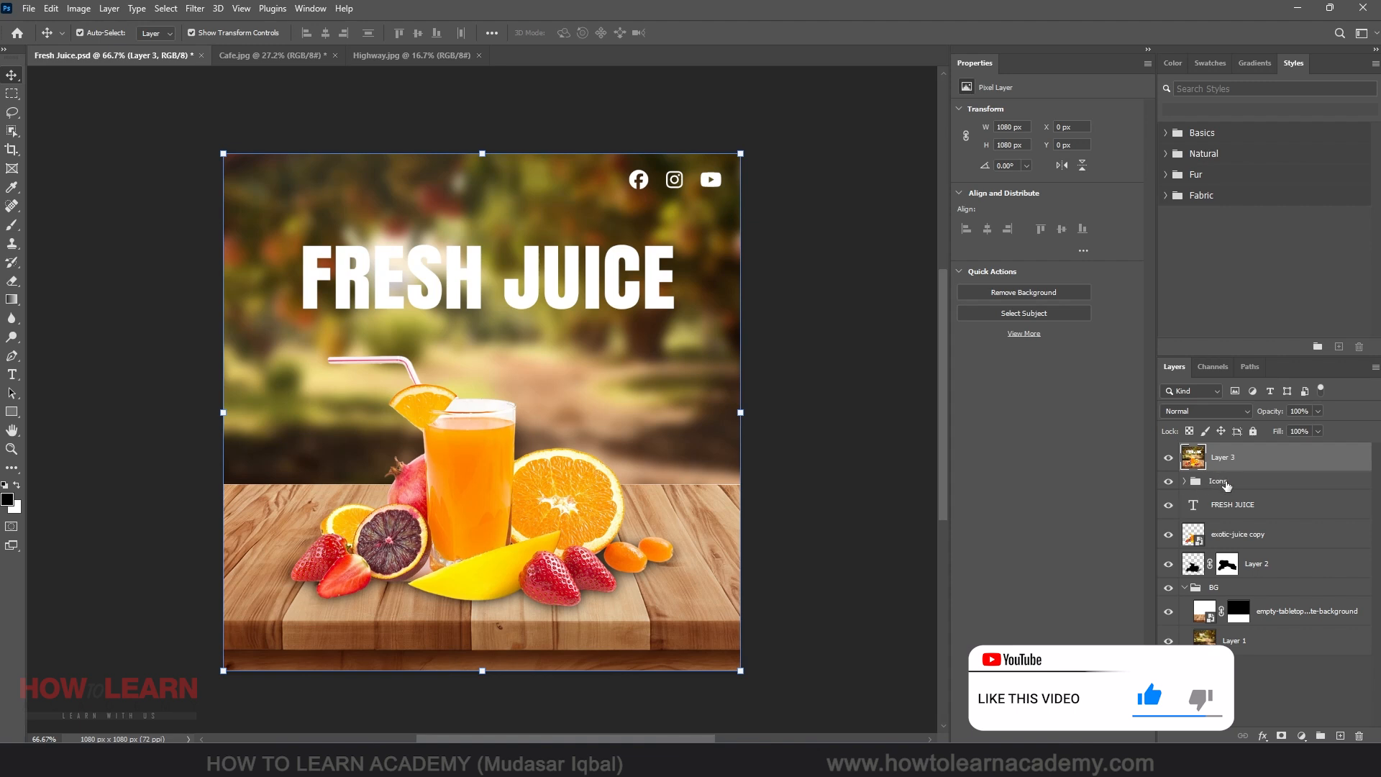
click(1256, 508)
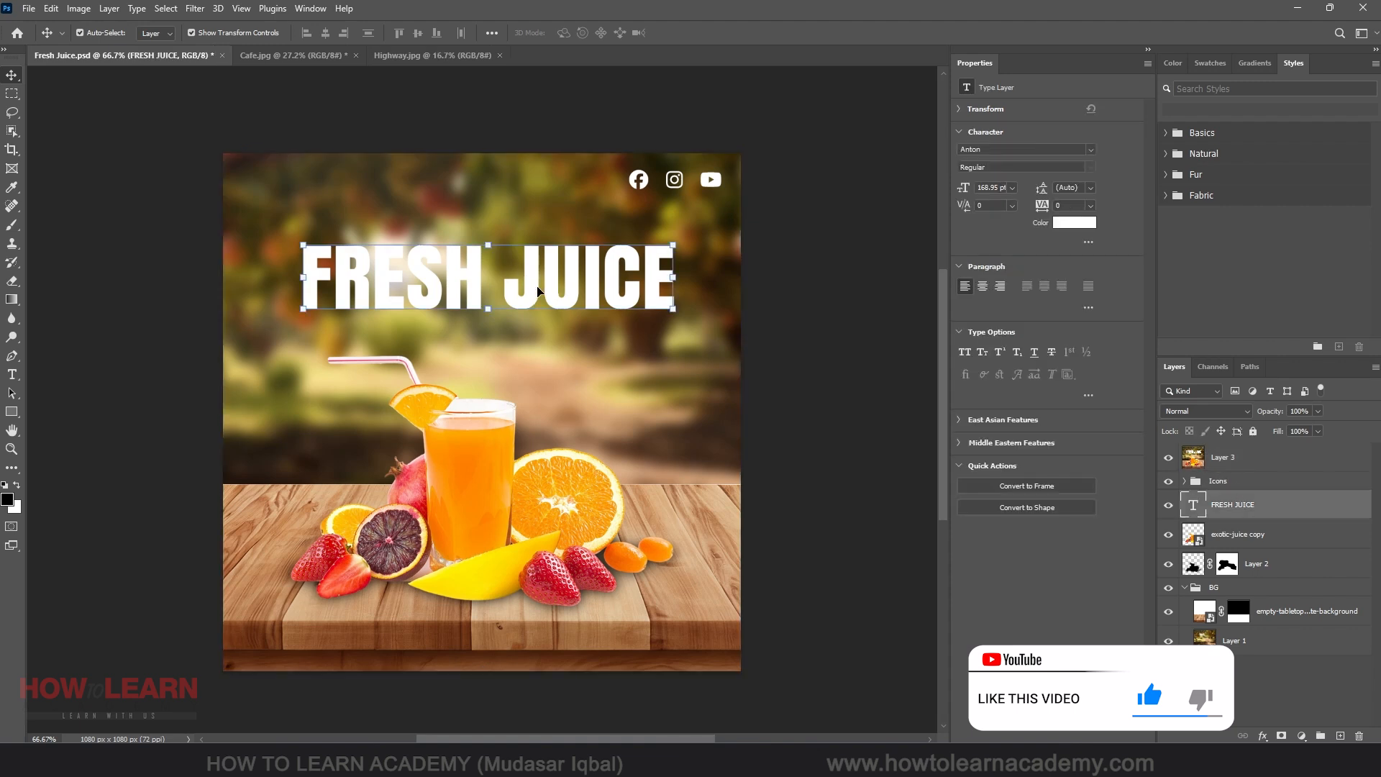
drag(538, 290, 457, 143)
key(ctrl+z)
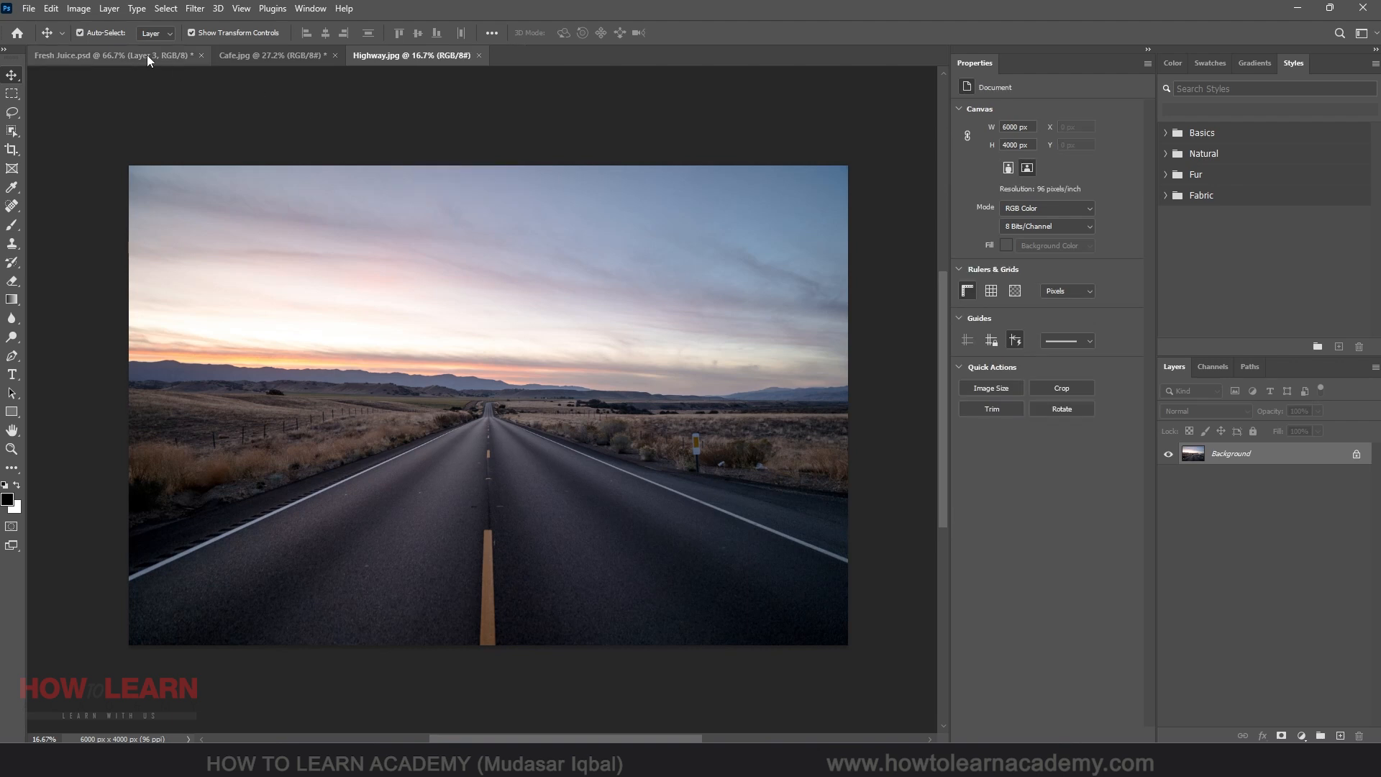
click(147, 55)
click(1230, 506)
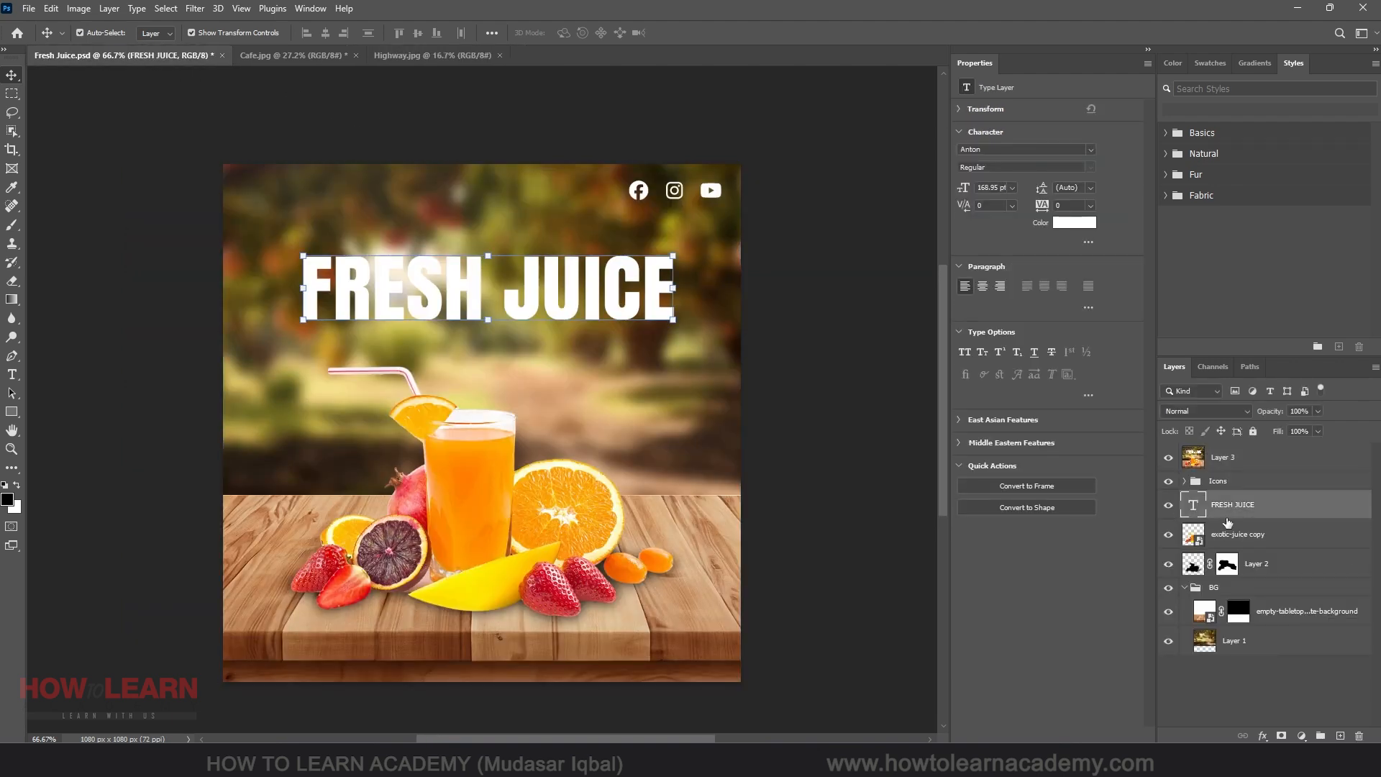
drag(472, 299, 421, 79)
key(ctrl+z)
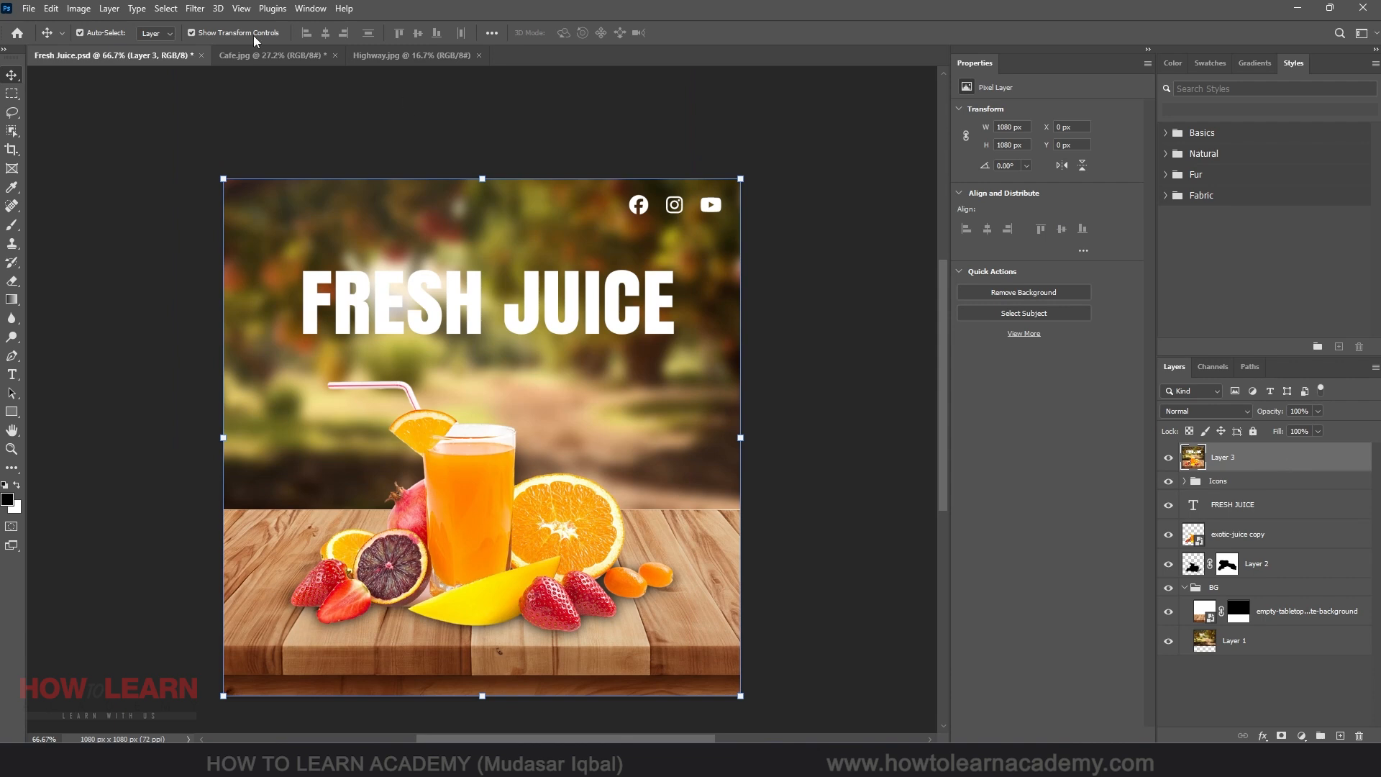
Step: Turn off Auto-Select and copy the poster's FRESH JUICE text layer into Highway.jpg
click(92, 34)
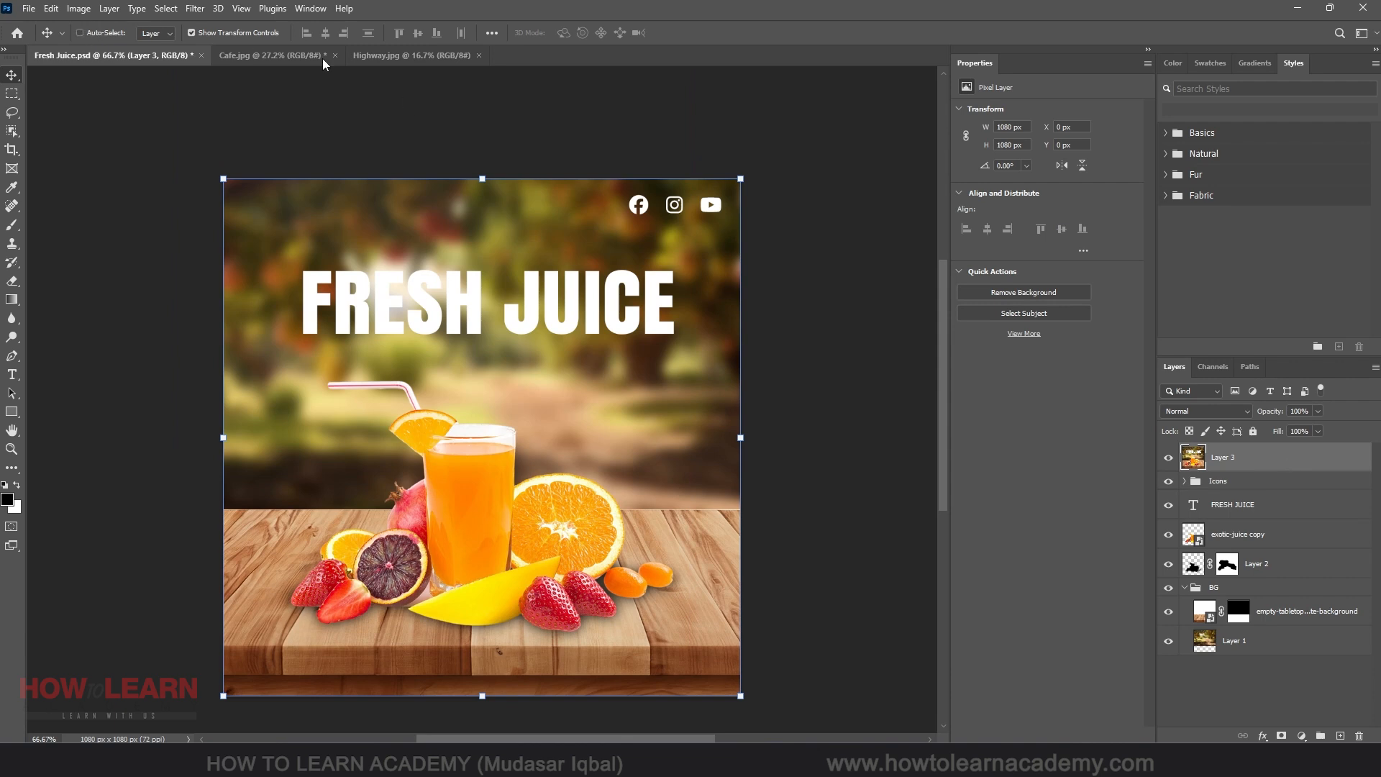
click(1282, 511)
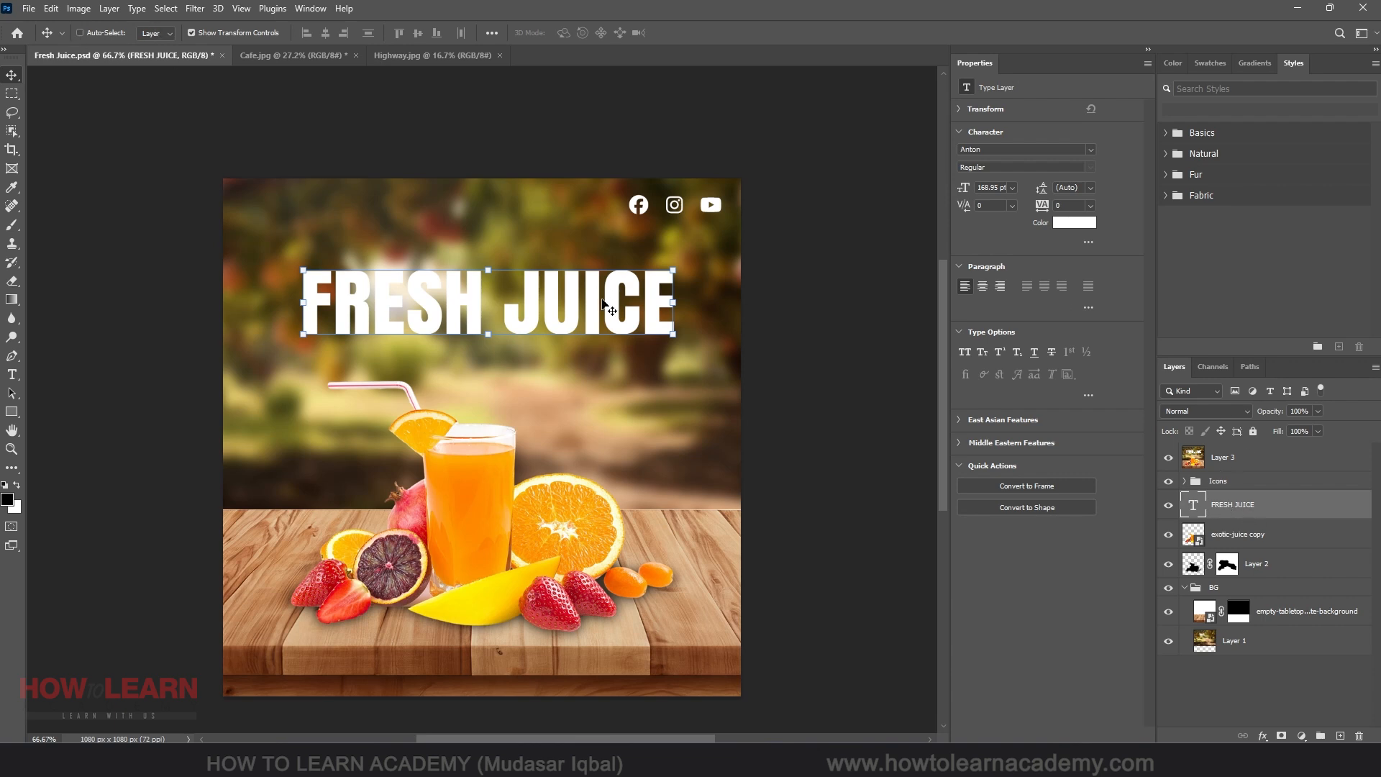
drag(544, 312, 699, 430)
Step: Try scaling the FRESH JUICE text from its corner with Free Transform, undoing each attempt
key(ctrl+z)
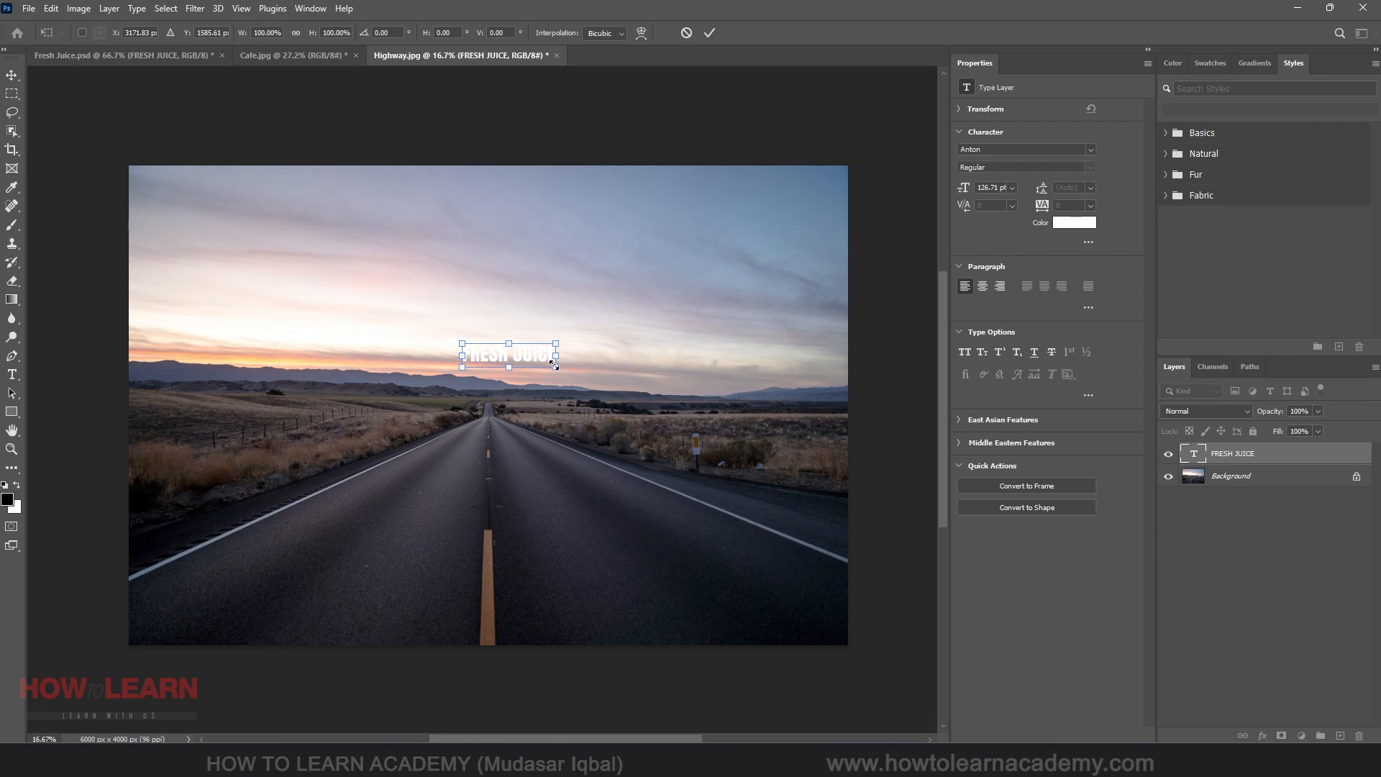
drag(578, 380, 738, 434)
key(ctrl+z)
drag(533, 357, 739, 515)
key(ctrl+z)
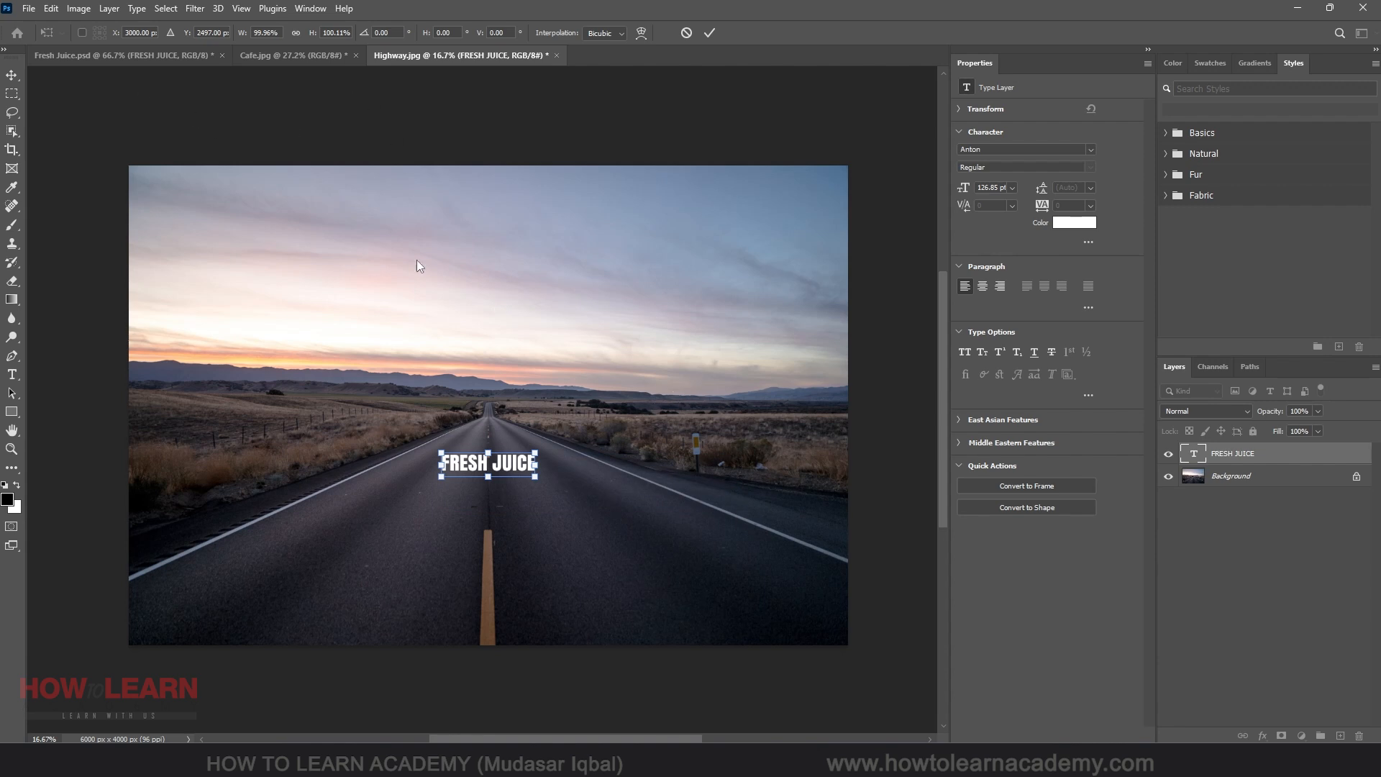
Step: Link the transform's width and height and enlarge the FRESH JUICE text to about 565% across the road
click(295, 33)
drag(536, 475, 803, 547)
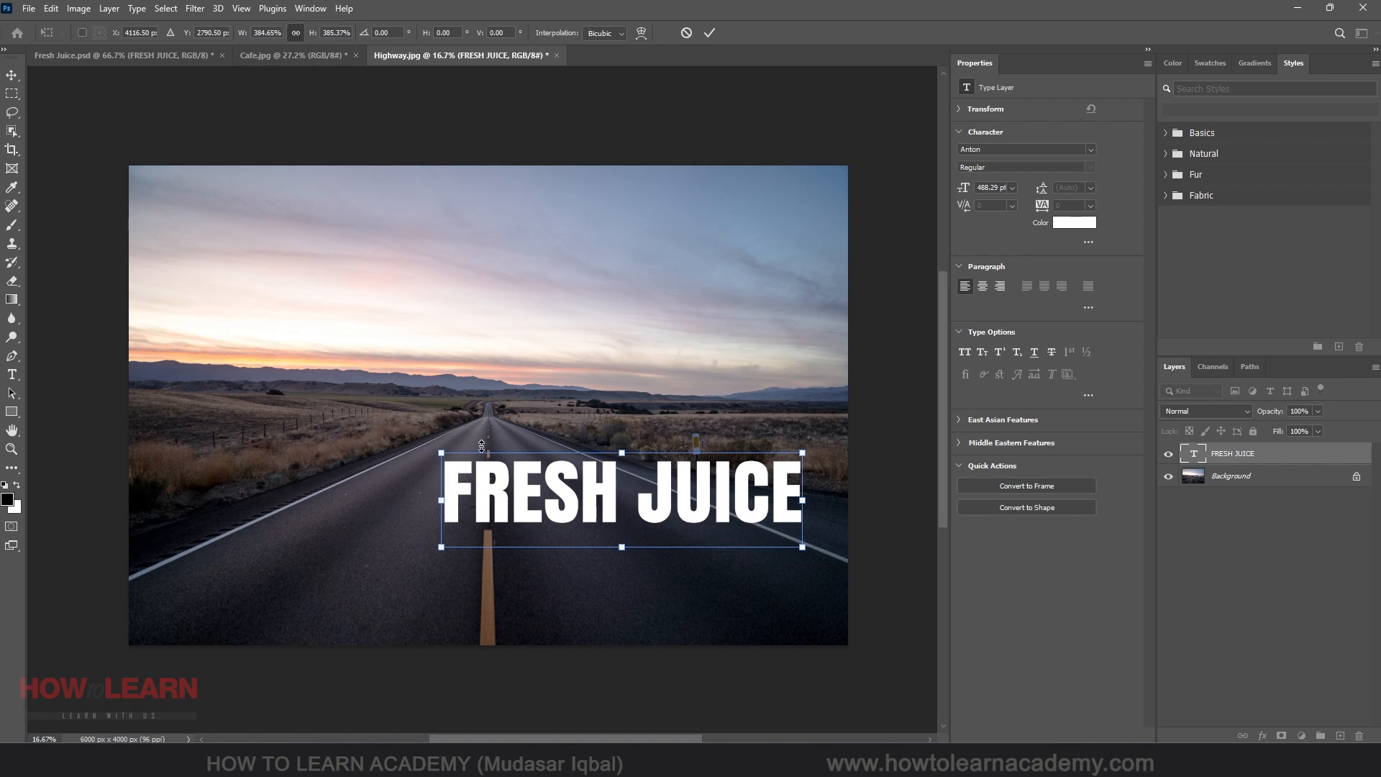
drag(441, 449, 287, 350)
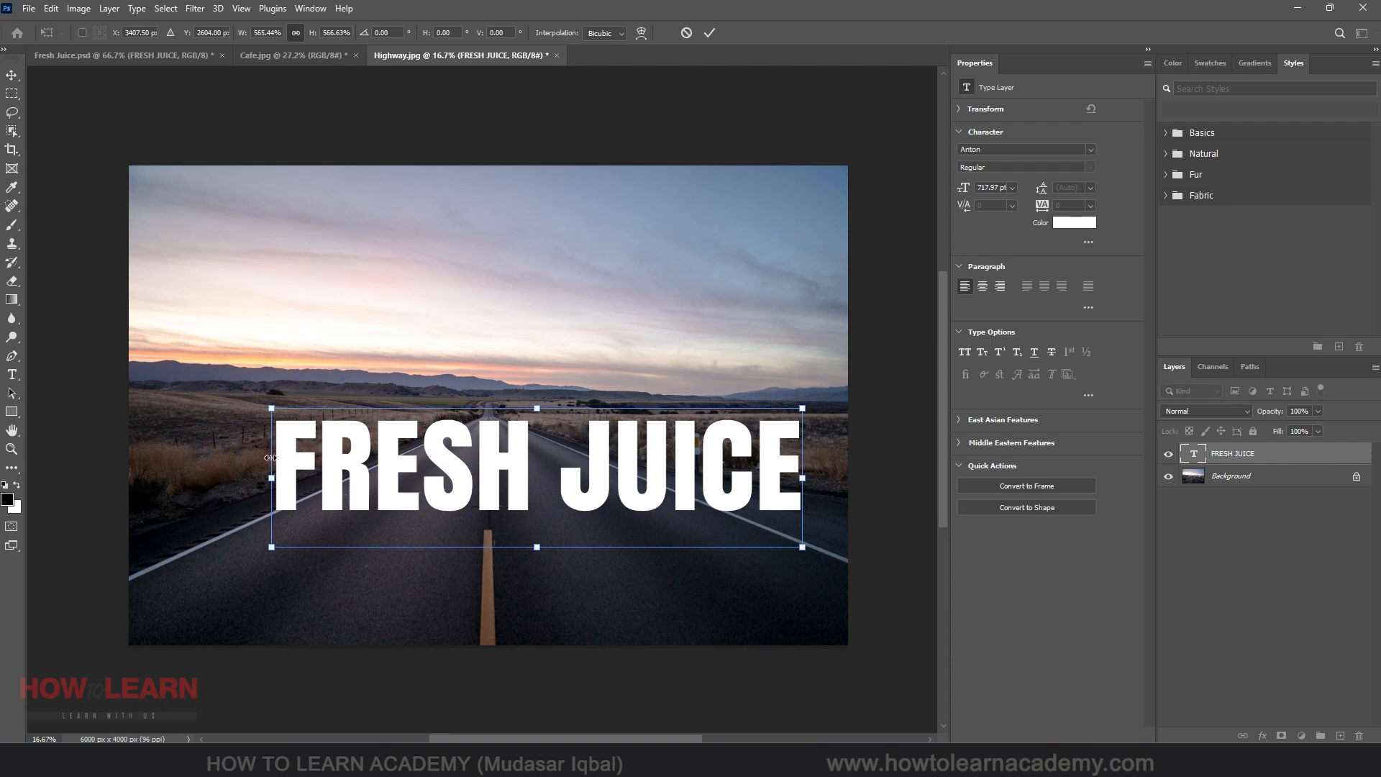
Step: Try narrowing the FRESH JUICE text from its upper-left corner twice, undoing each attempt
drag(272, 407, 312, 405)
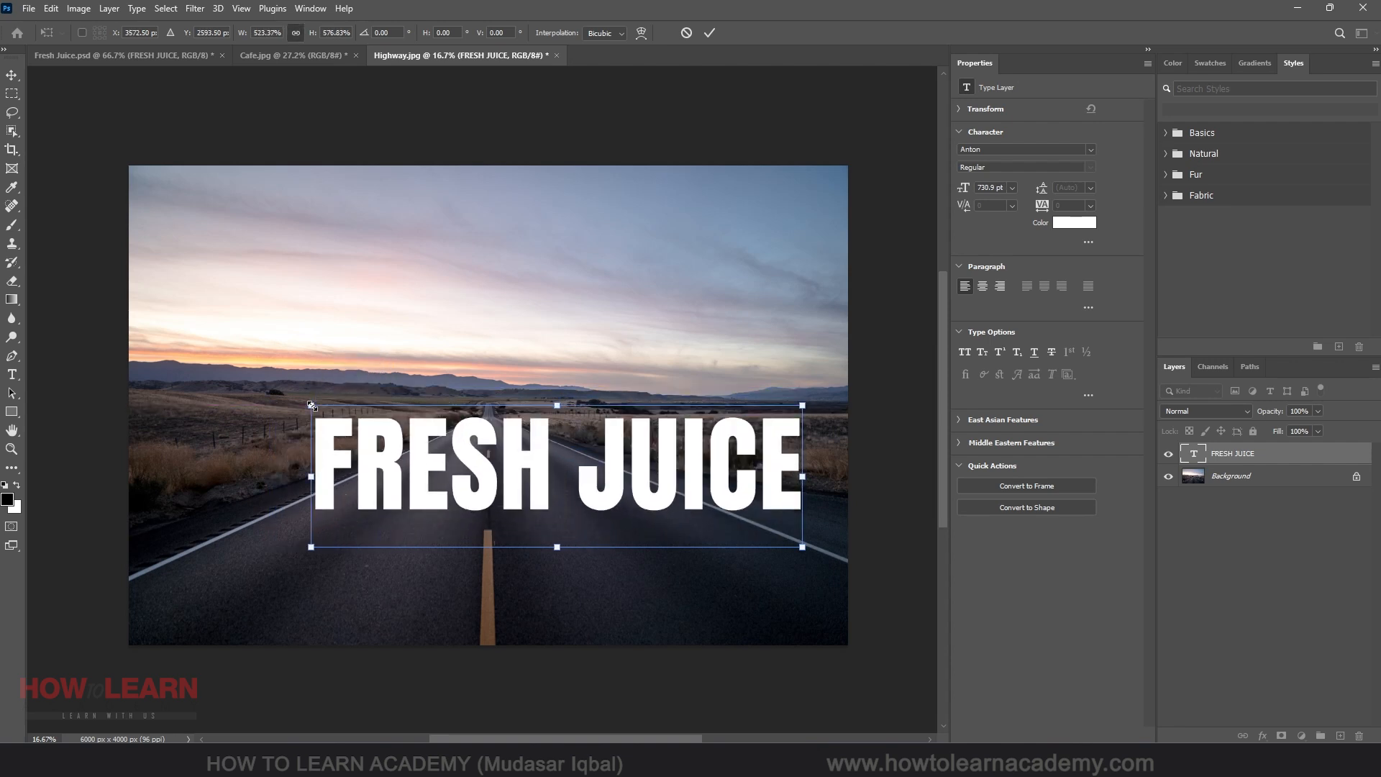
key(ctrl+z)
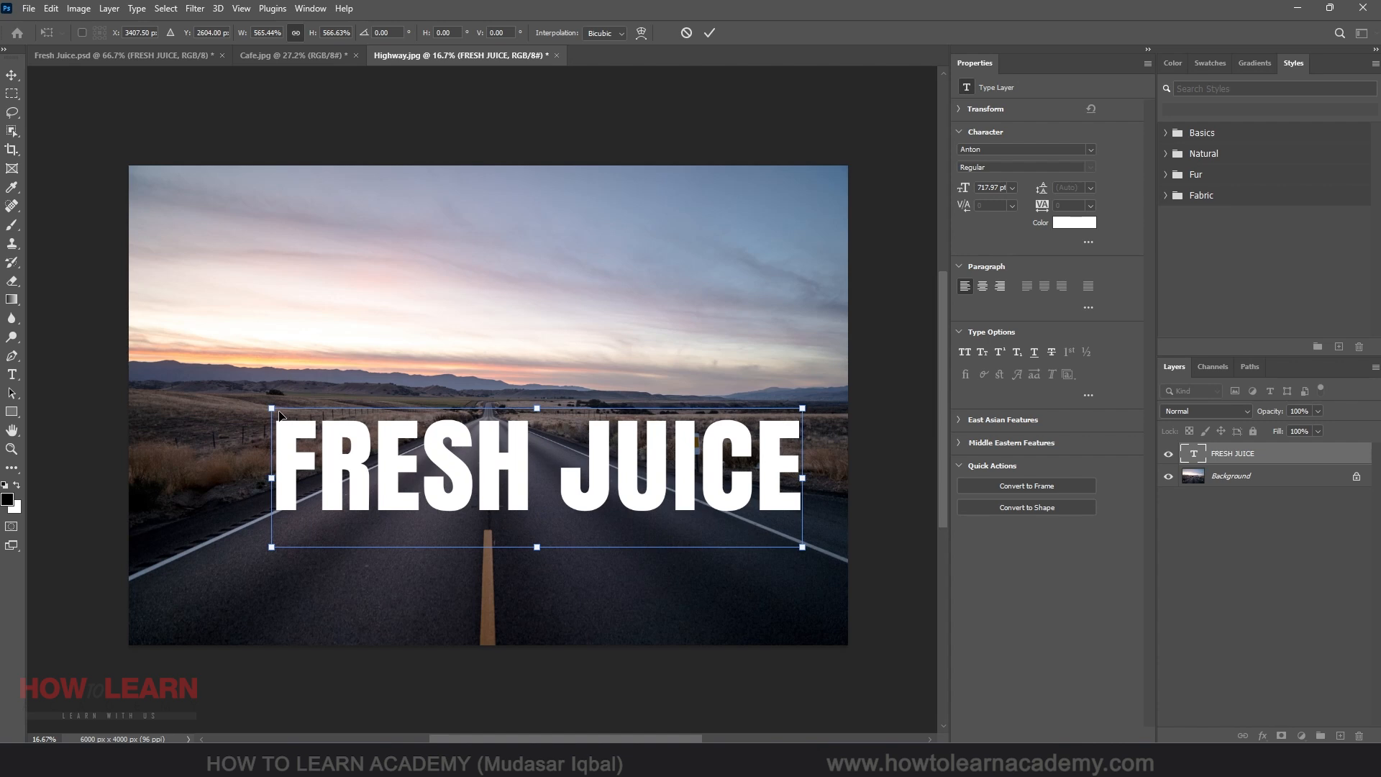
click(295, 33)
drag(270, 406, 314, 400)
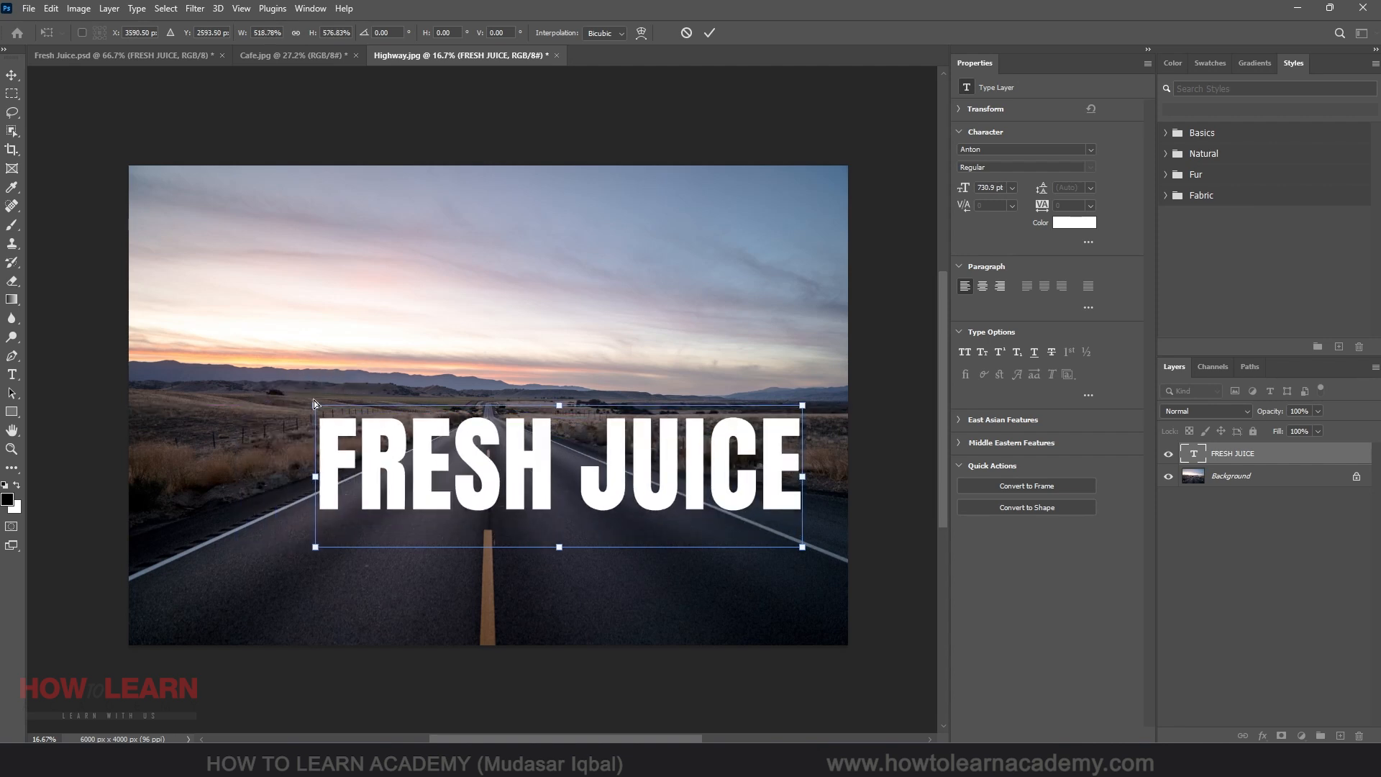
key(ctrl+z)
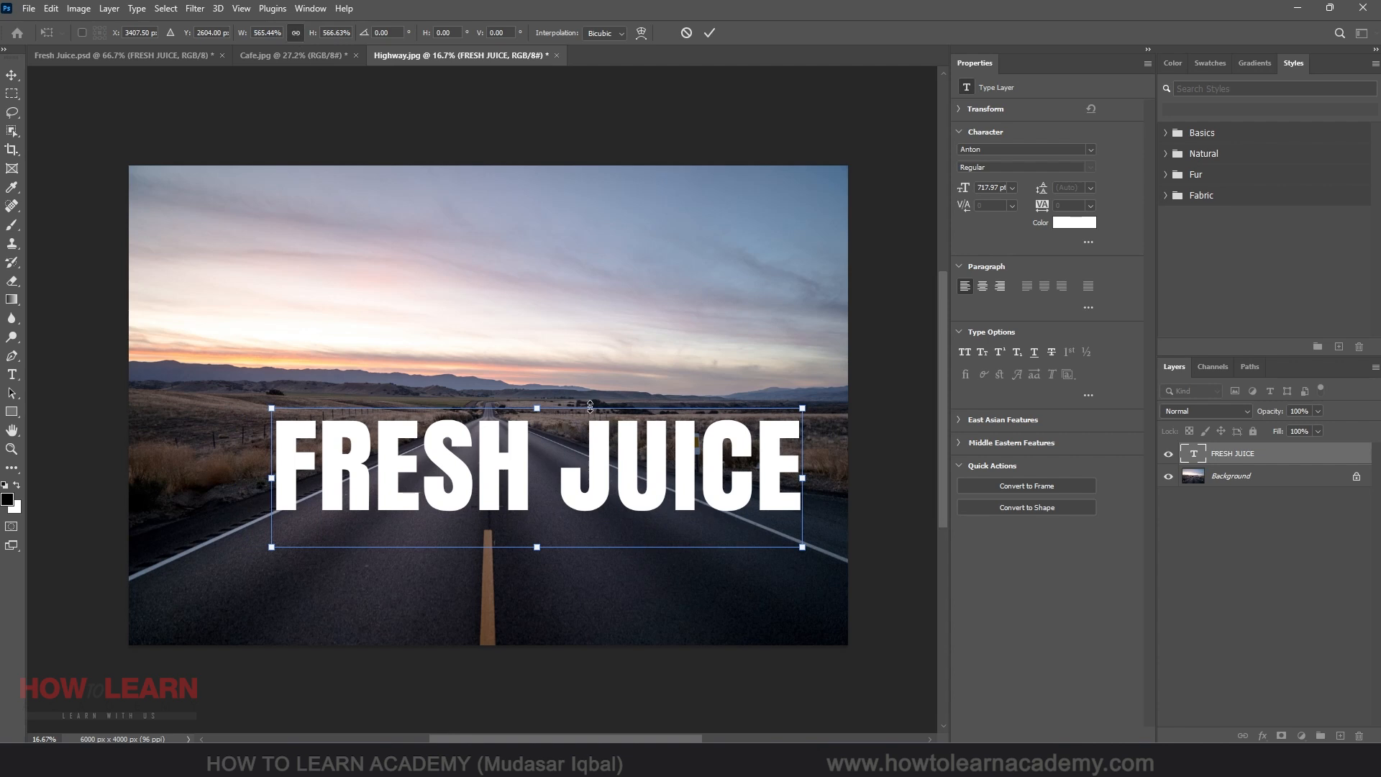
Step: Apply the enlargement and replace the FRESH JUICE wording with STOP
key(Return)
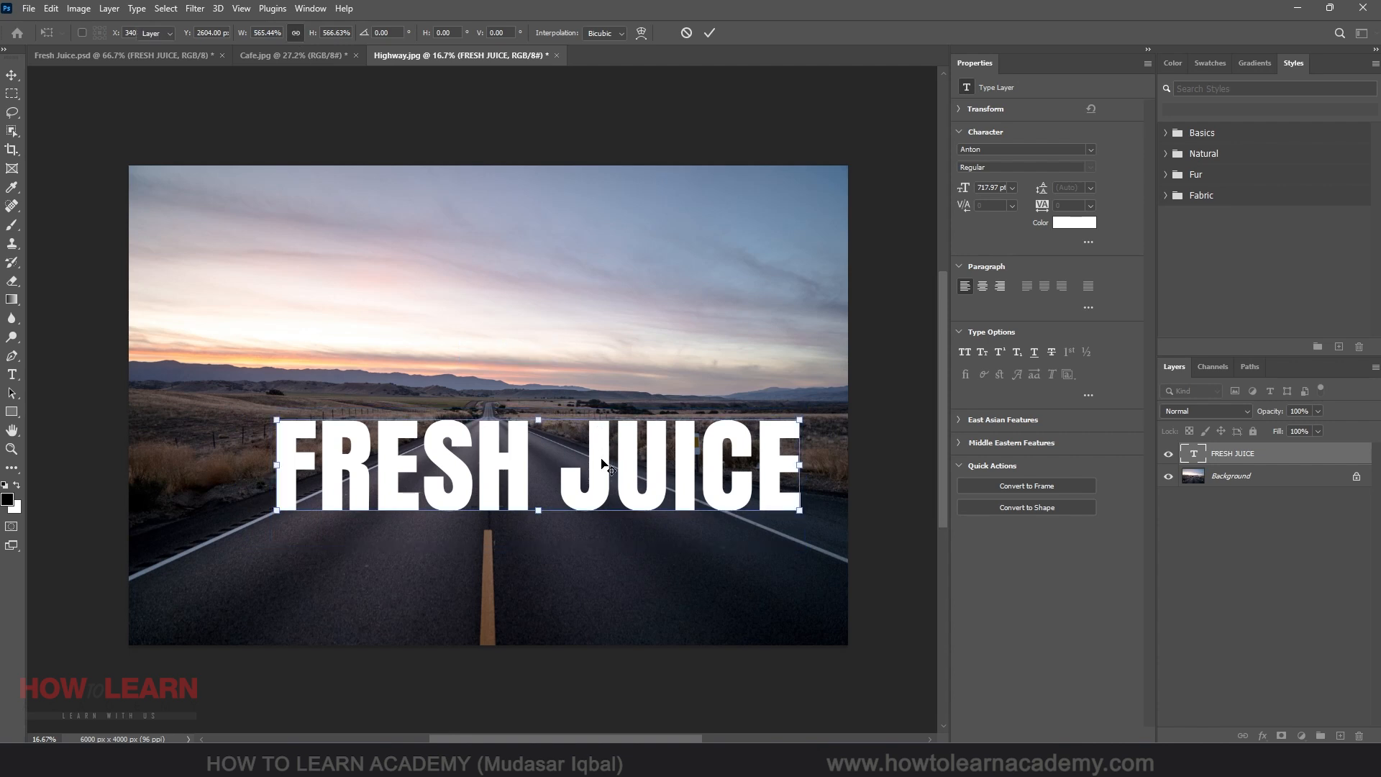
double_click(602, 460)
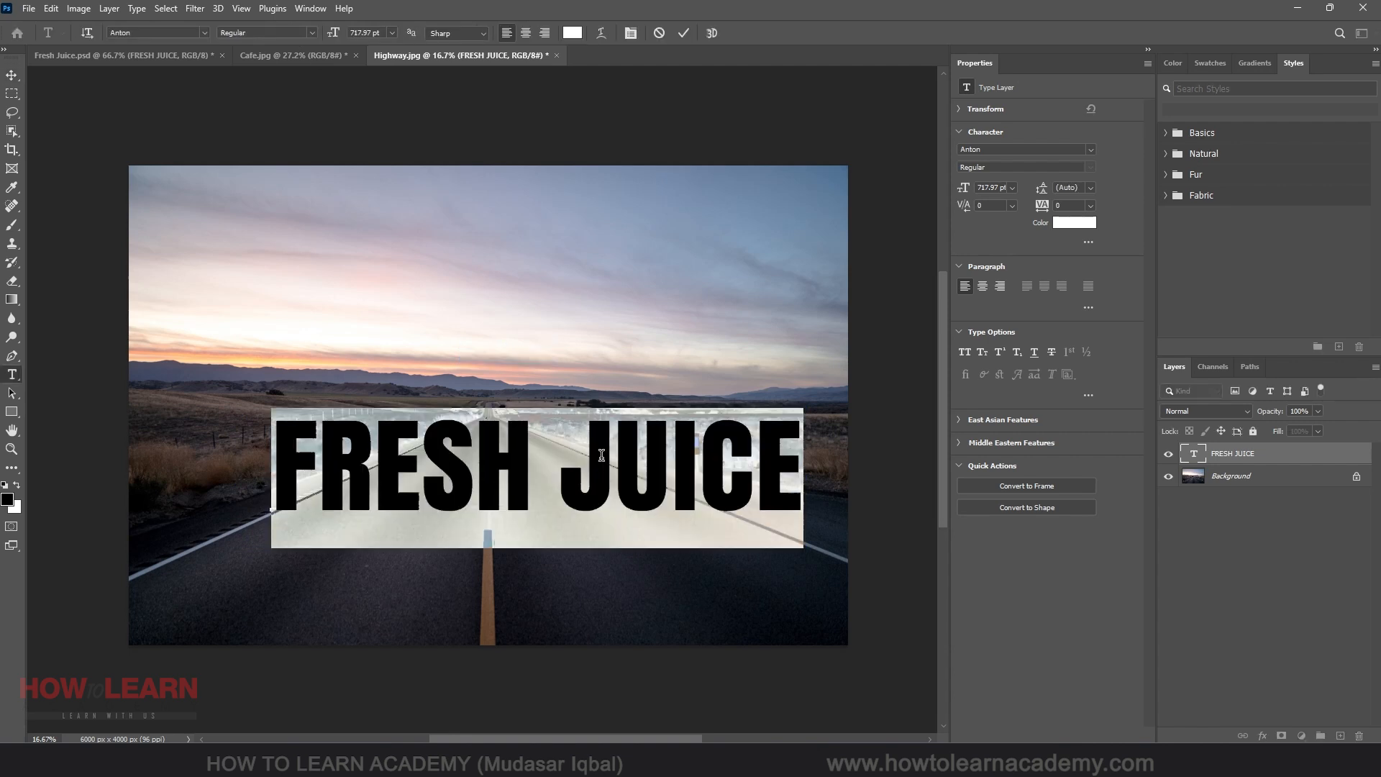
text(sto)
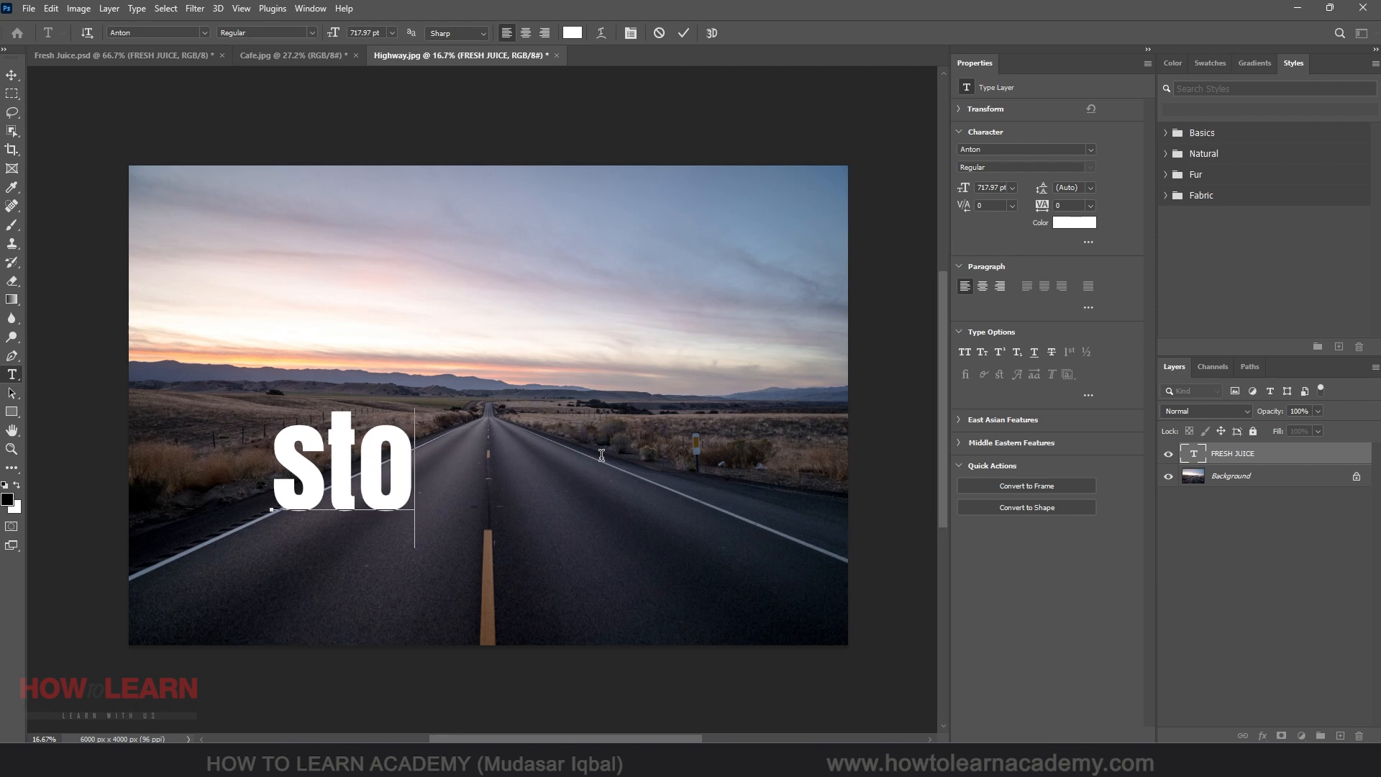
key(BackSpace)
key(BackSpace)
text(ss)
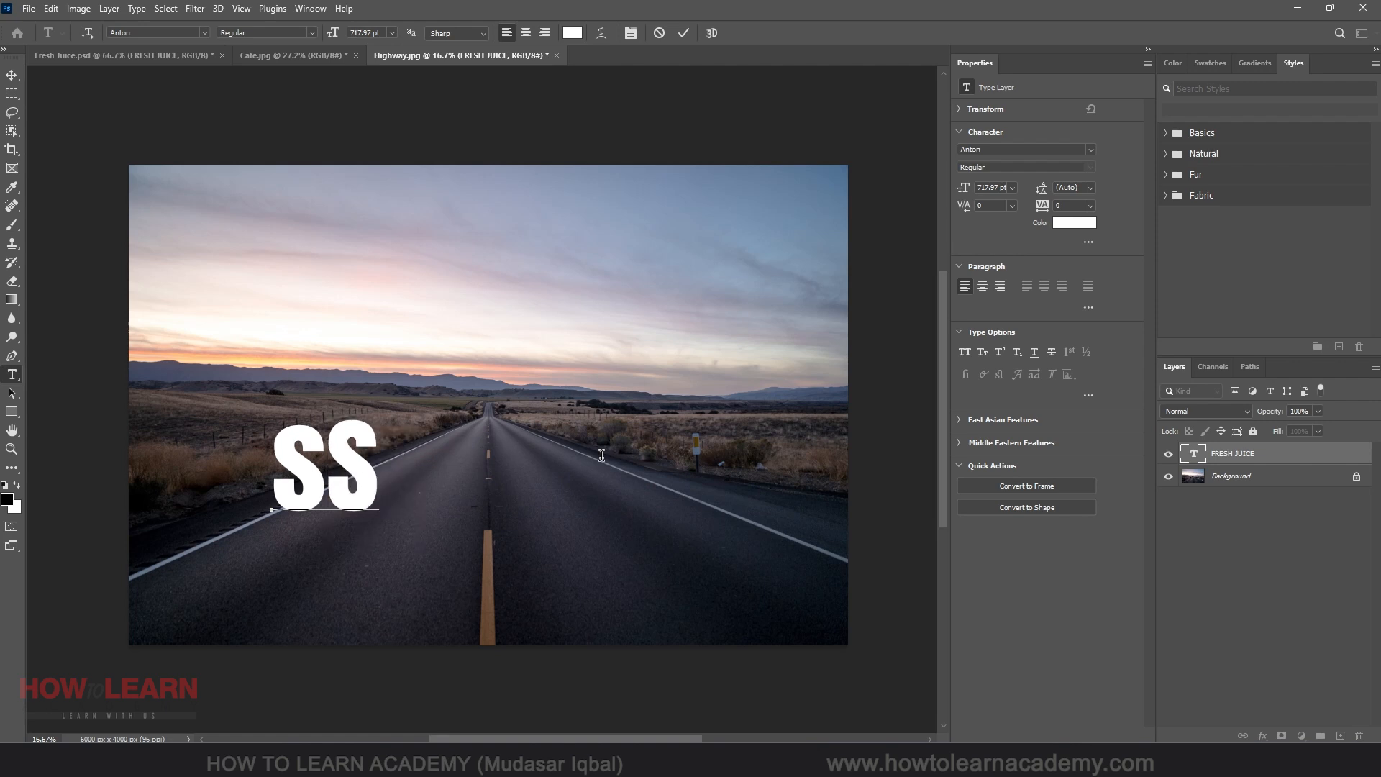
key(ctrl+a)
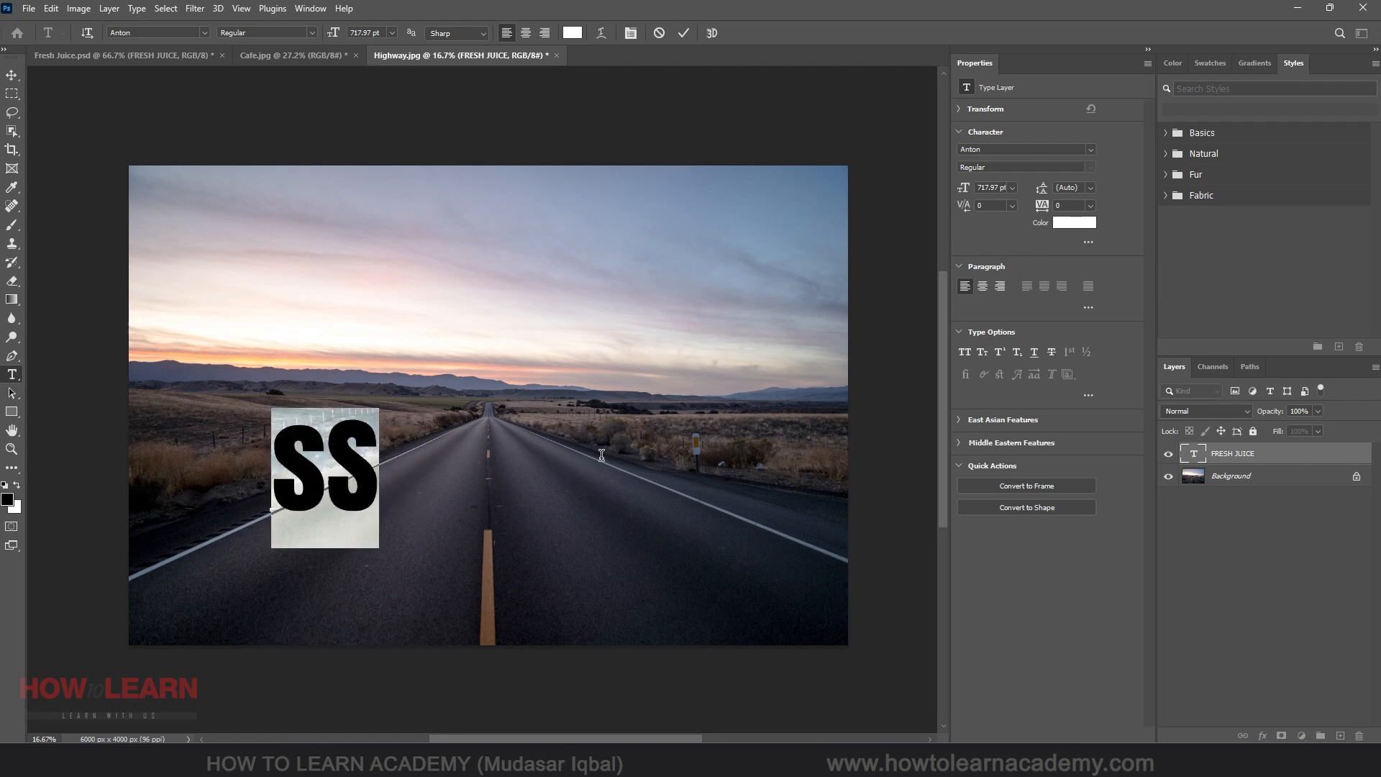
text(stop)
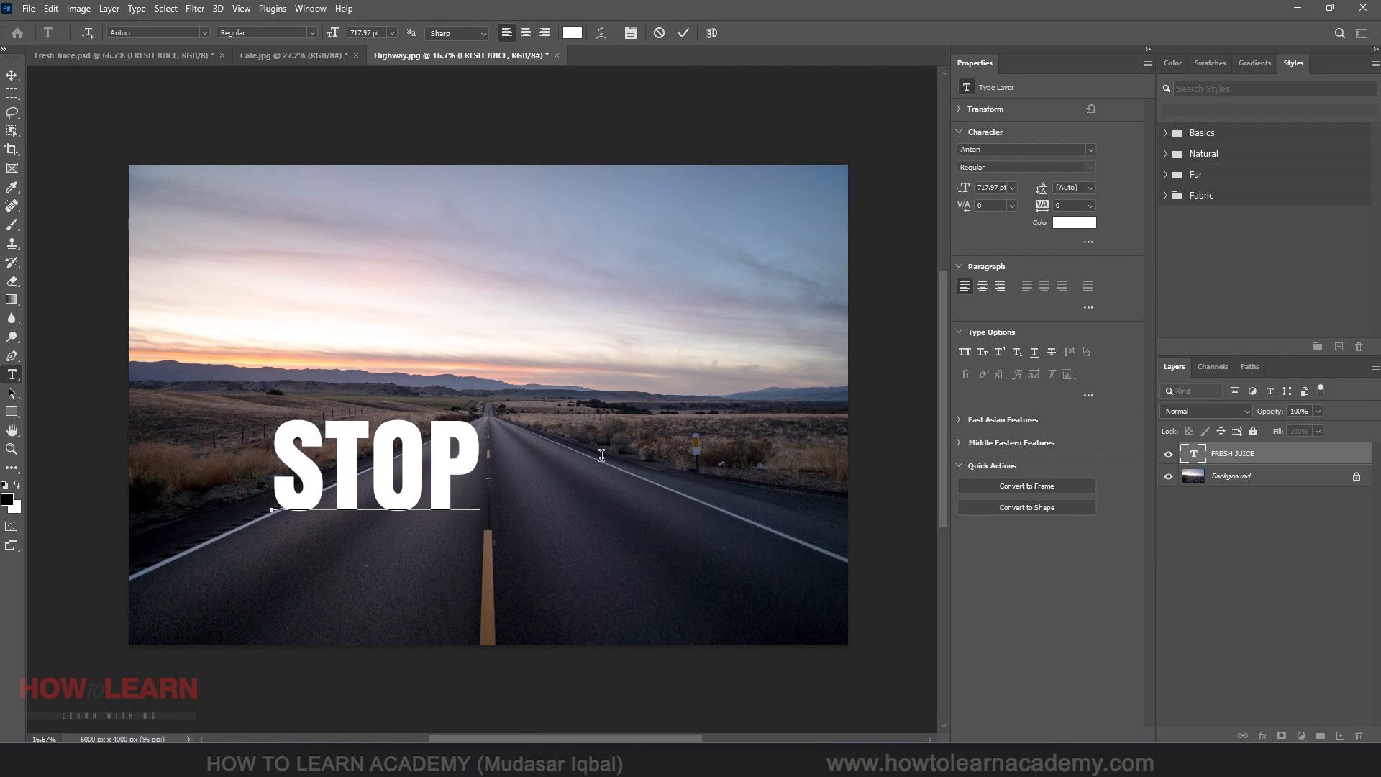
click(11, 74)
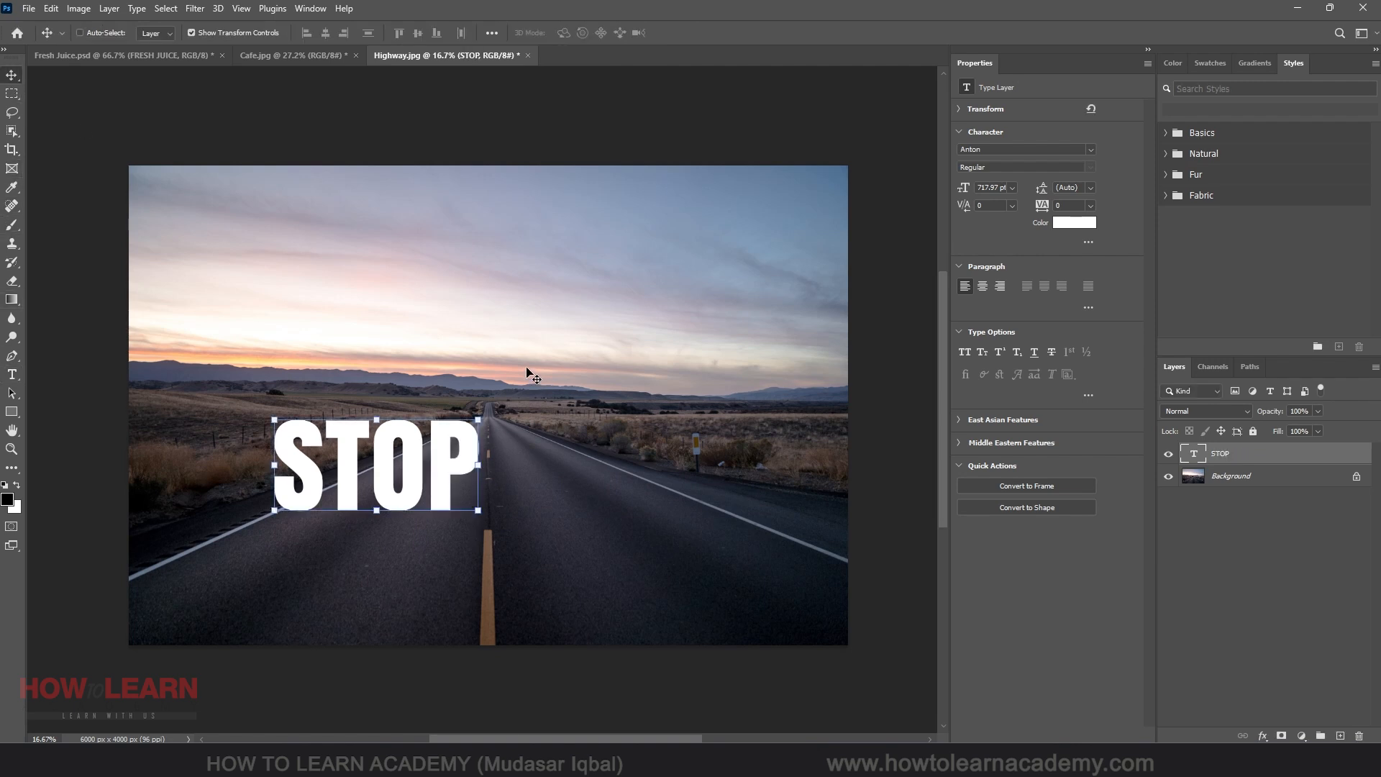
Step: Scale the STOP text proportionally to about 154%, centre it over the lower part of the road, and apply the transform
key(ctrl+t)
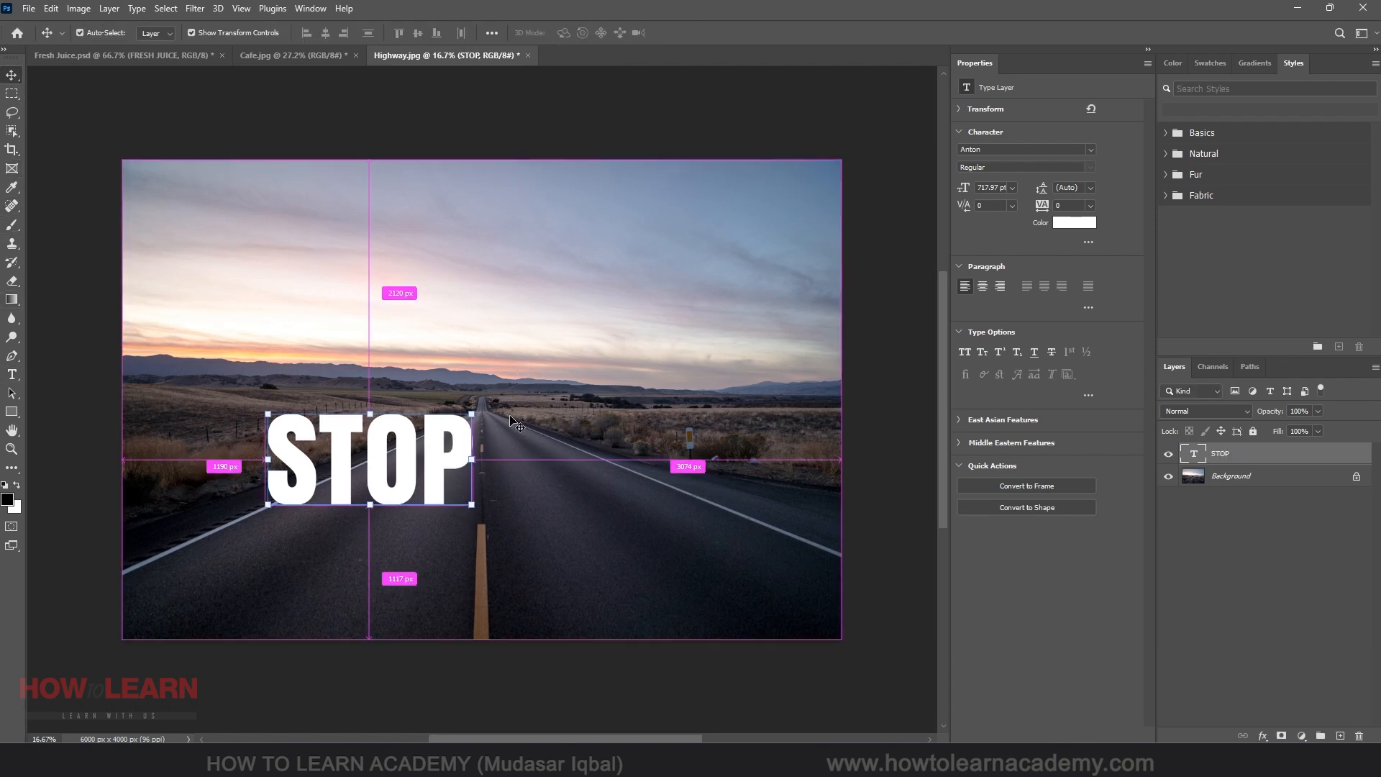
key(ctrl+t)
drag(471, 505, 599, 608)
drag(528, 489, 621, 531)
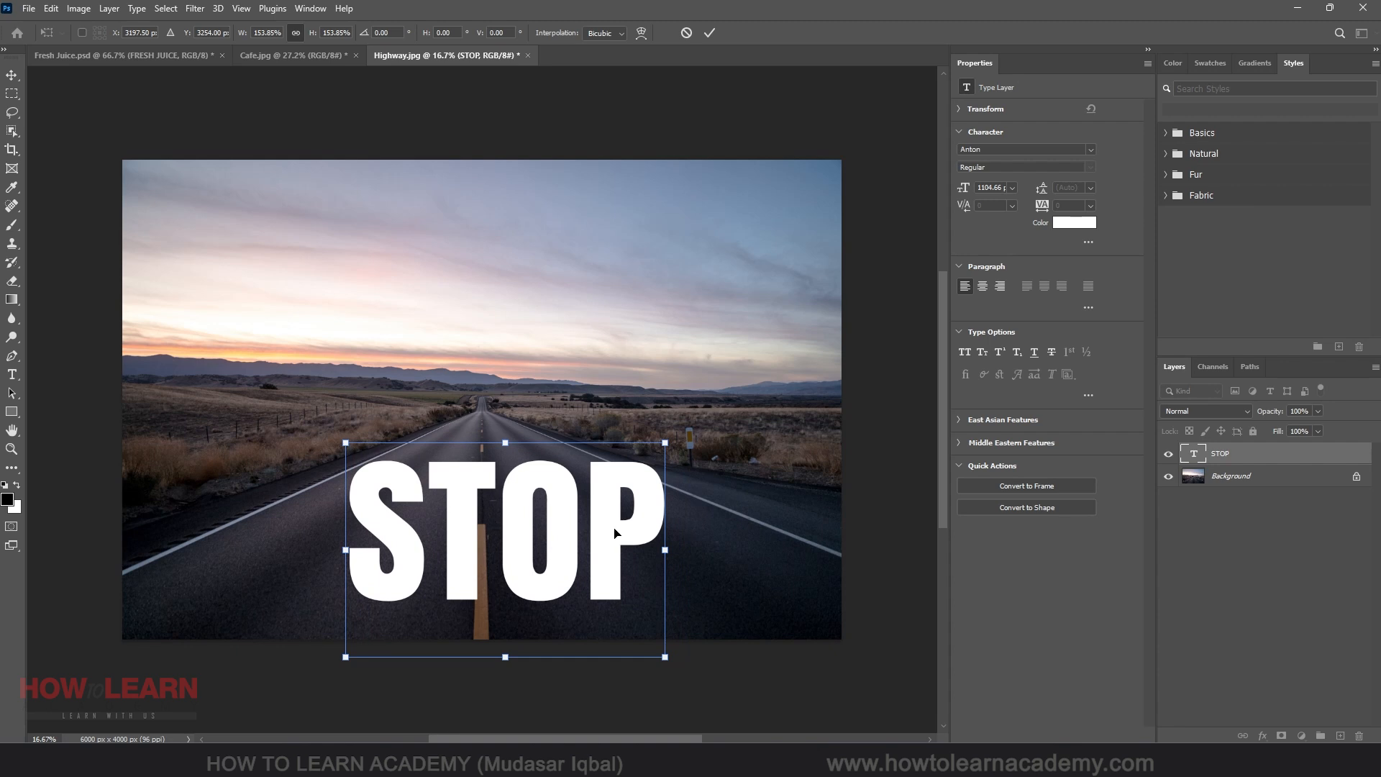
right_click(615, 533)
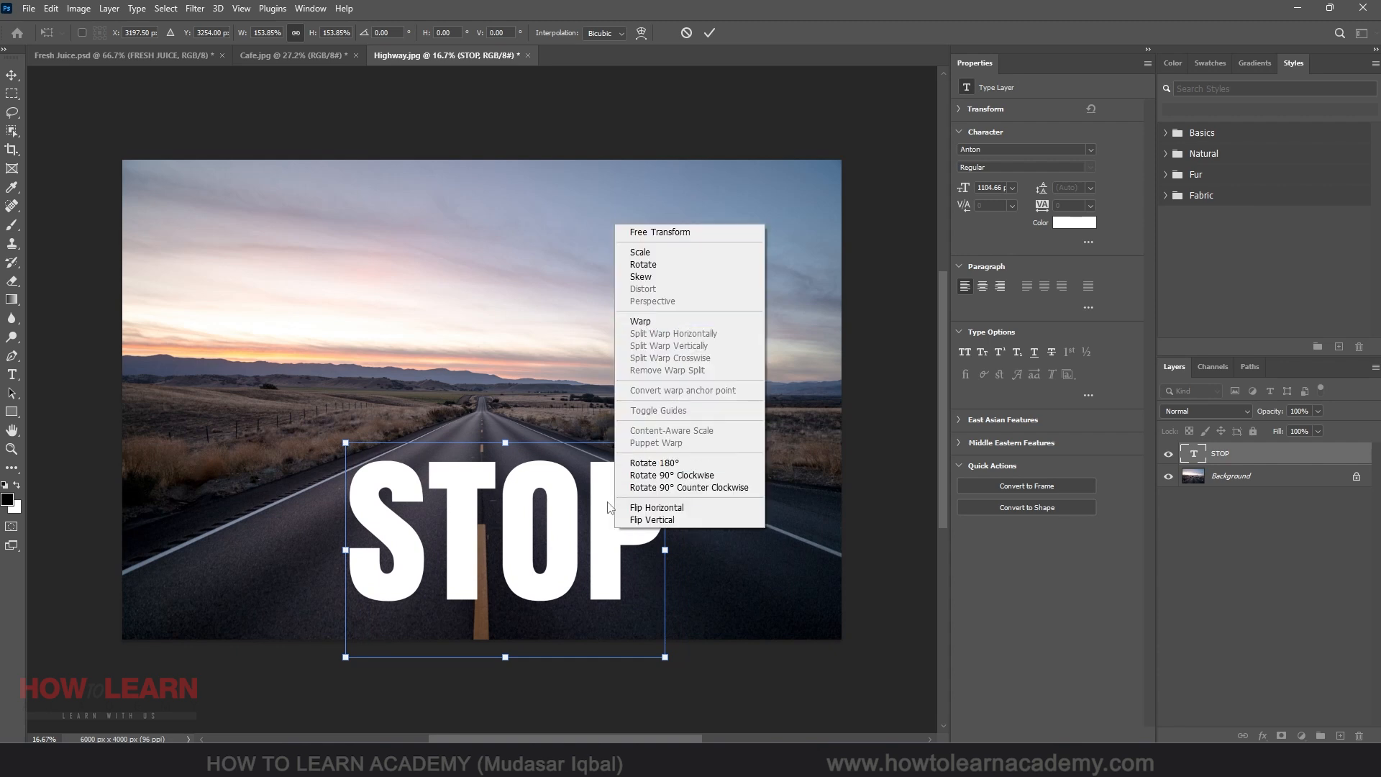
click(710, 32)
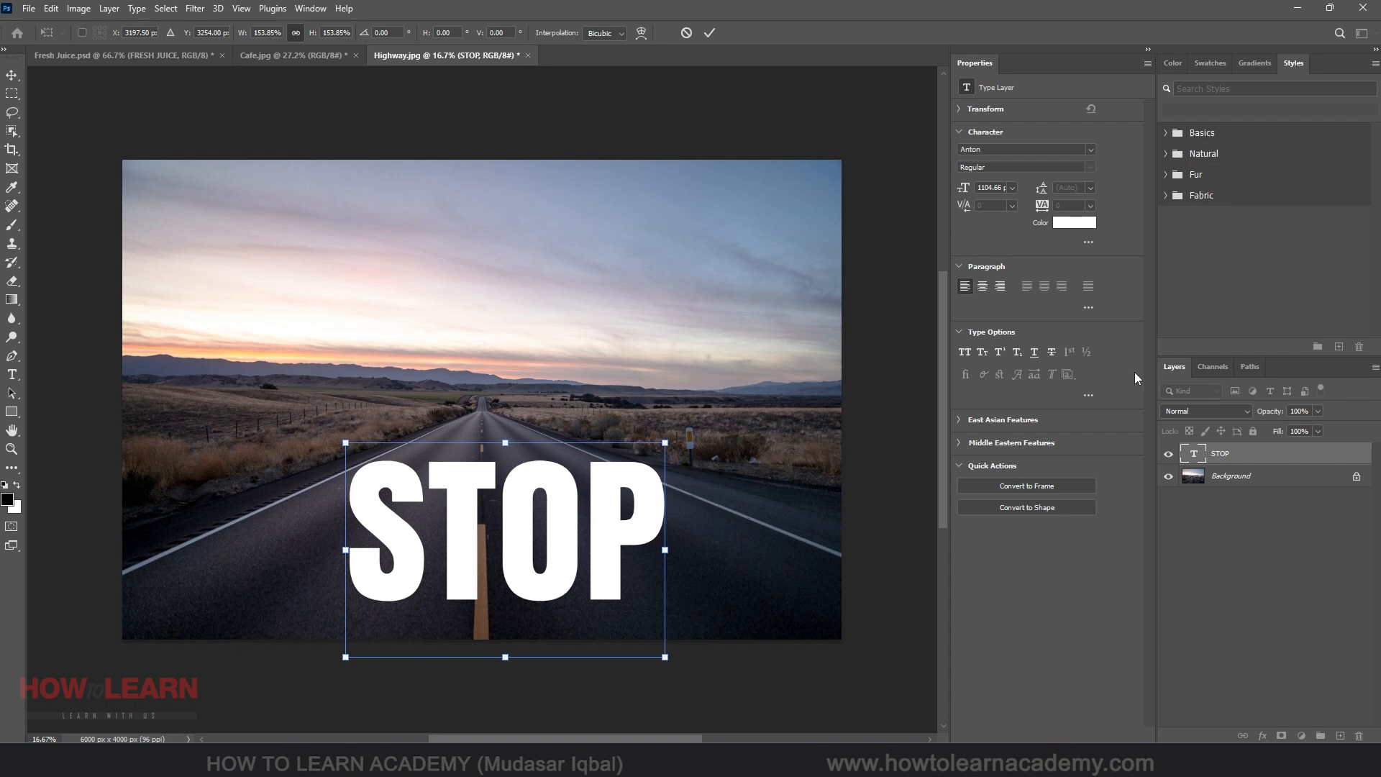
click(710, 29)
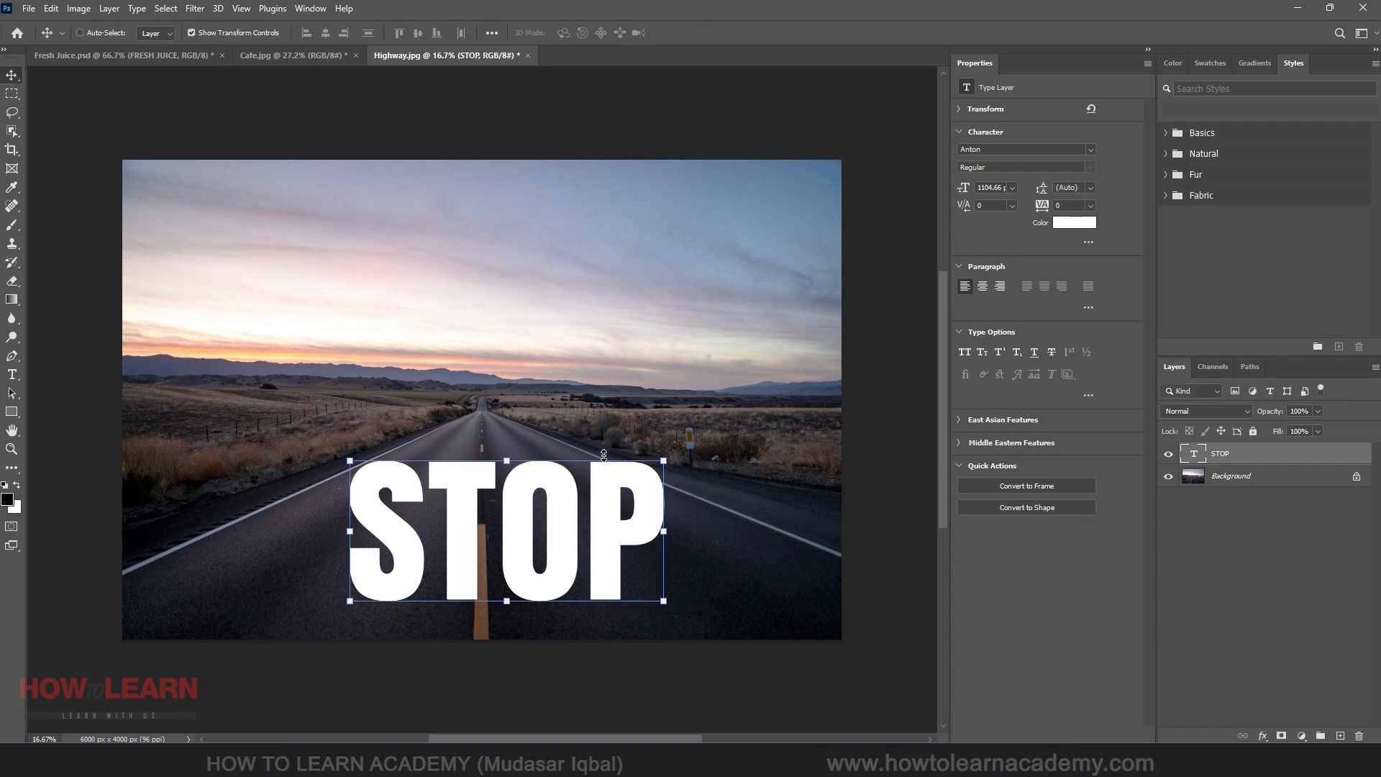
Step: Check the Free Transform modes offered for the STOP text and rasterize its type layer
key(ctrl+t)
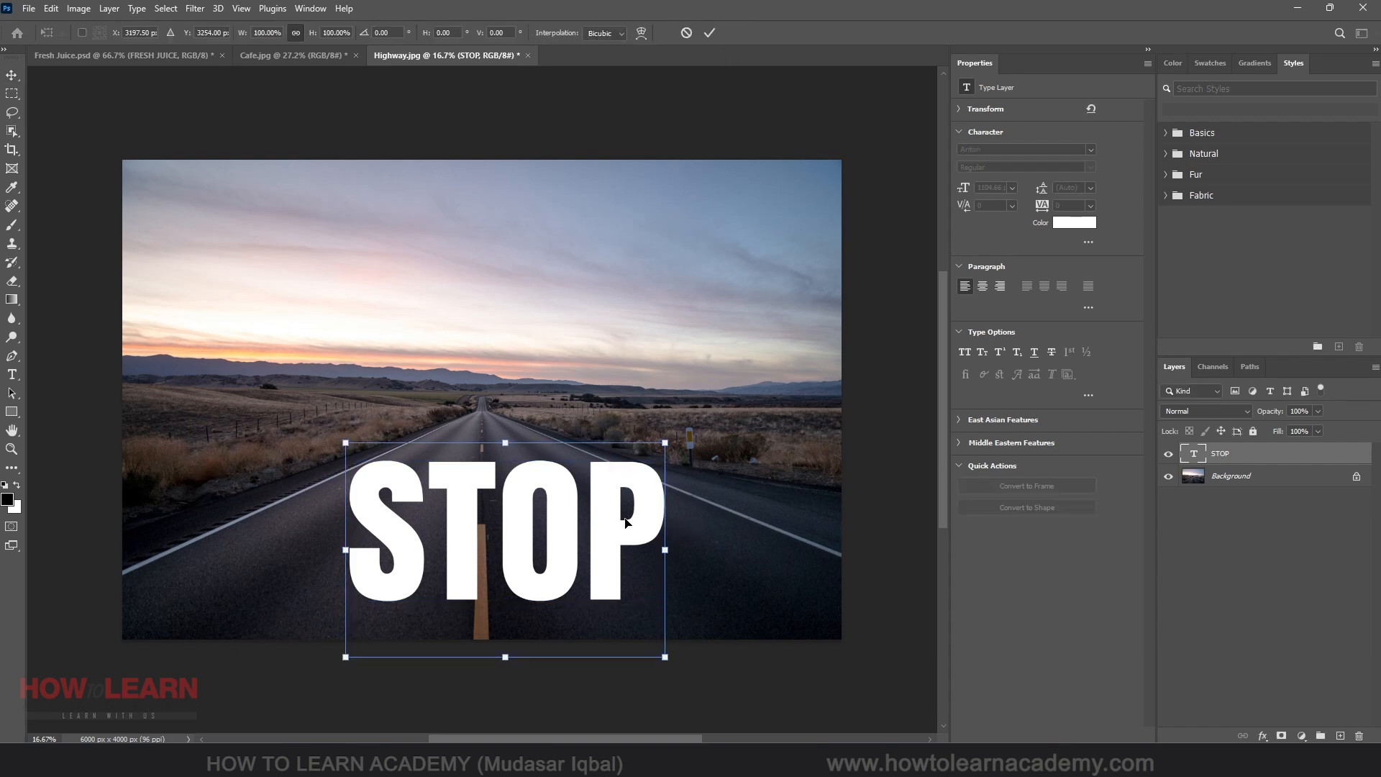
right_click(627, 523)
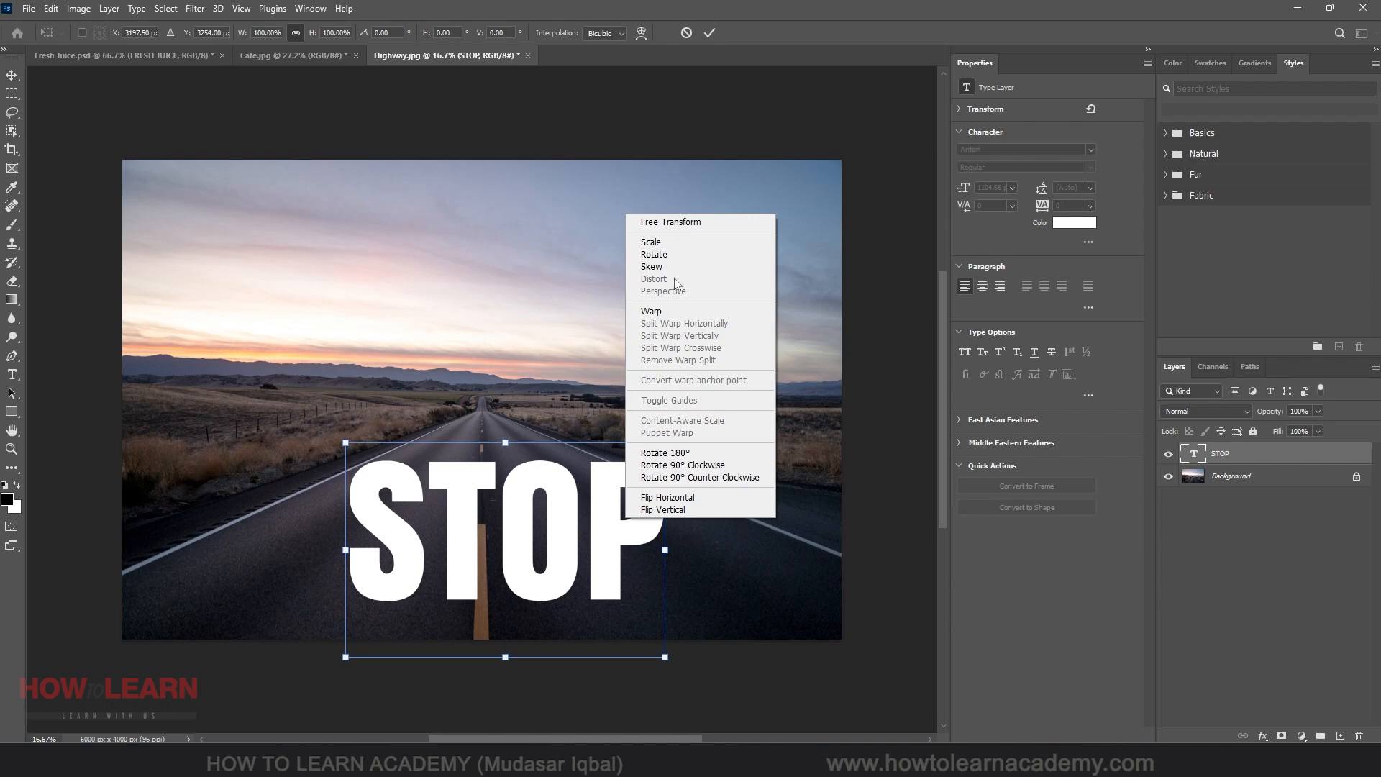
click(620, 540)
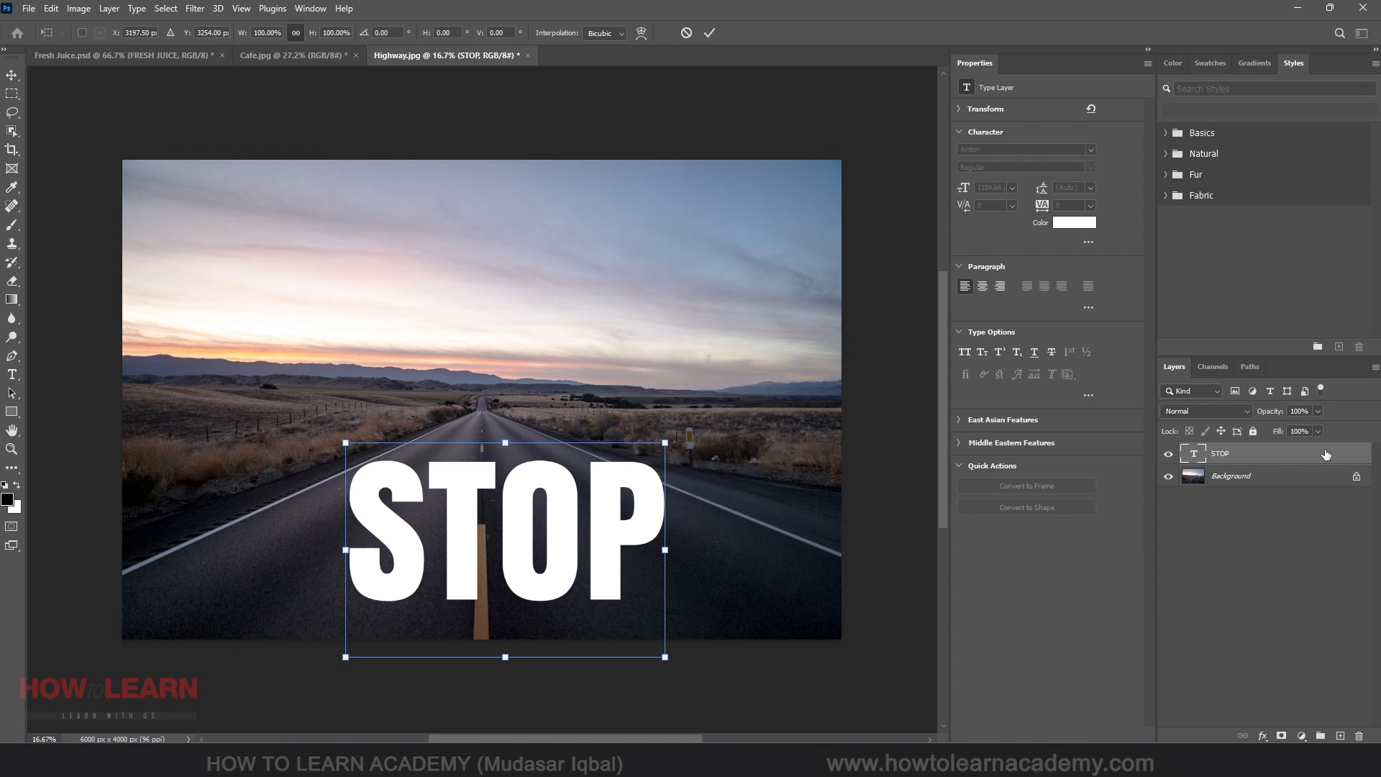
key(Return)
right_click(1292, 454)
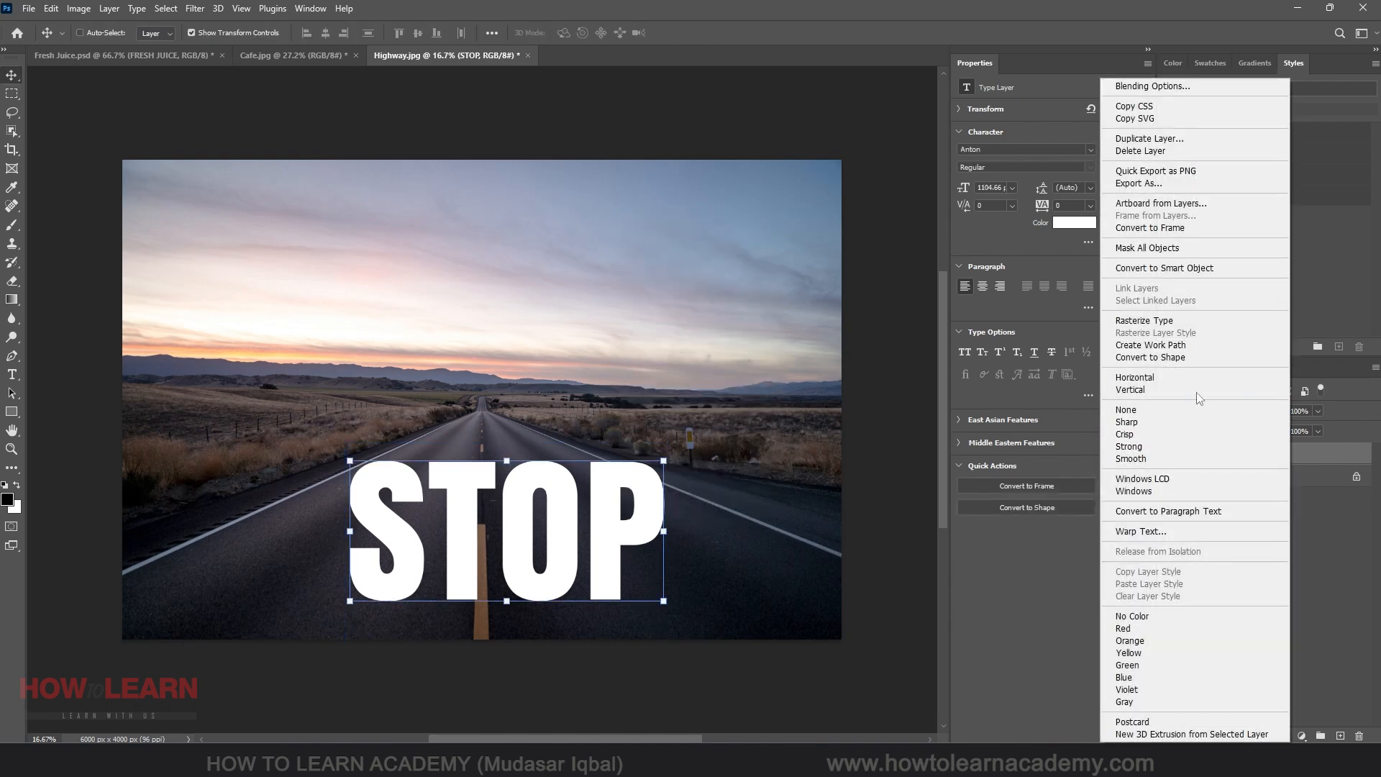
click(1168, 322)
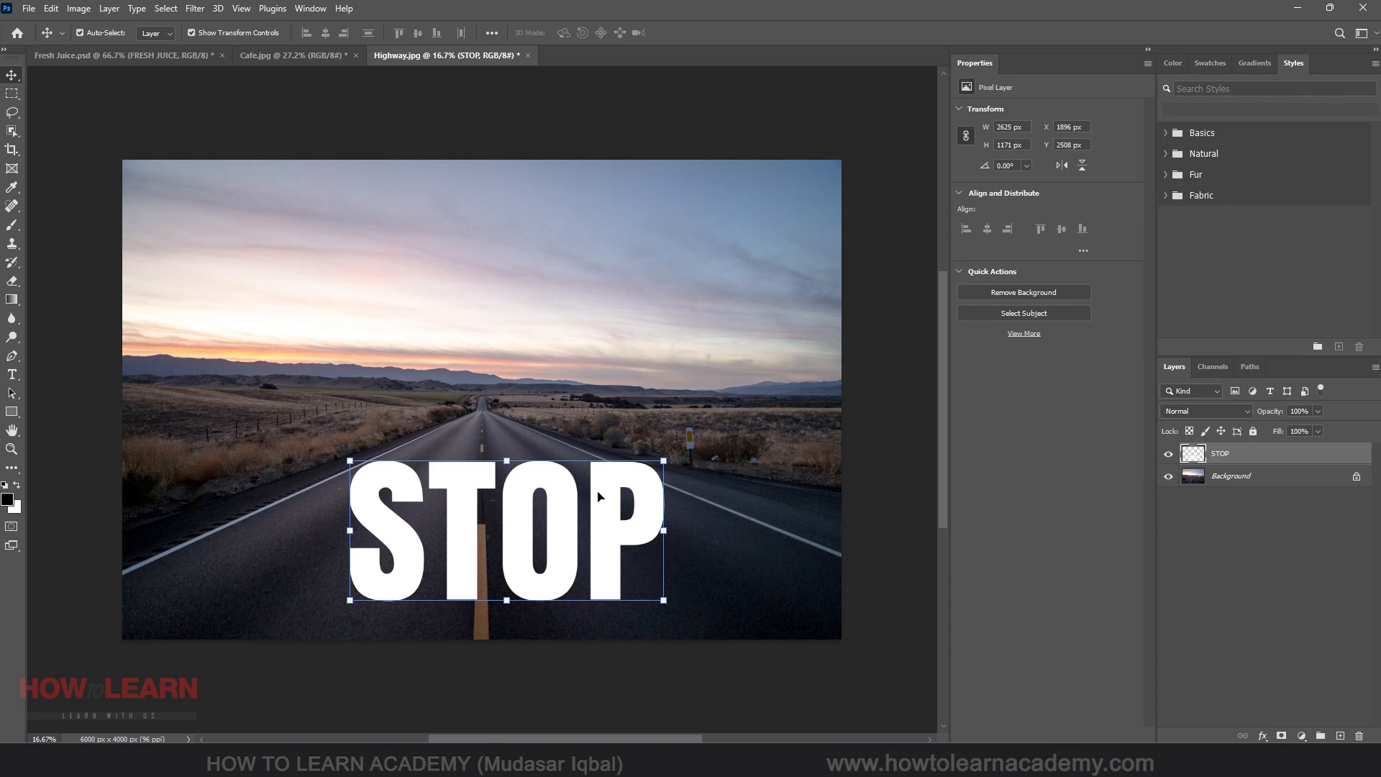
Step: Give the rasterized STOP layer a Perspective transform, widening its base and narrowing its top to follow the road
key(ctrl+t)
right_click(588, 512)
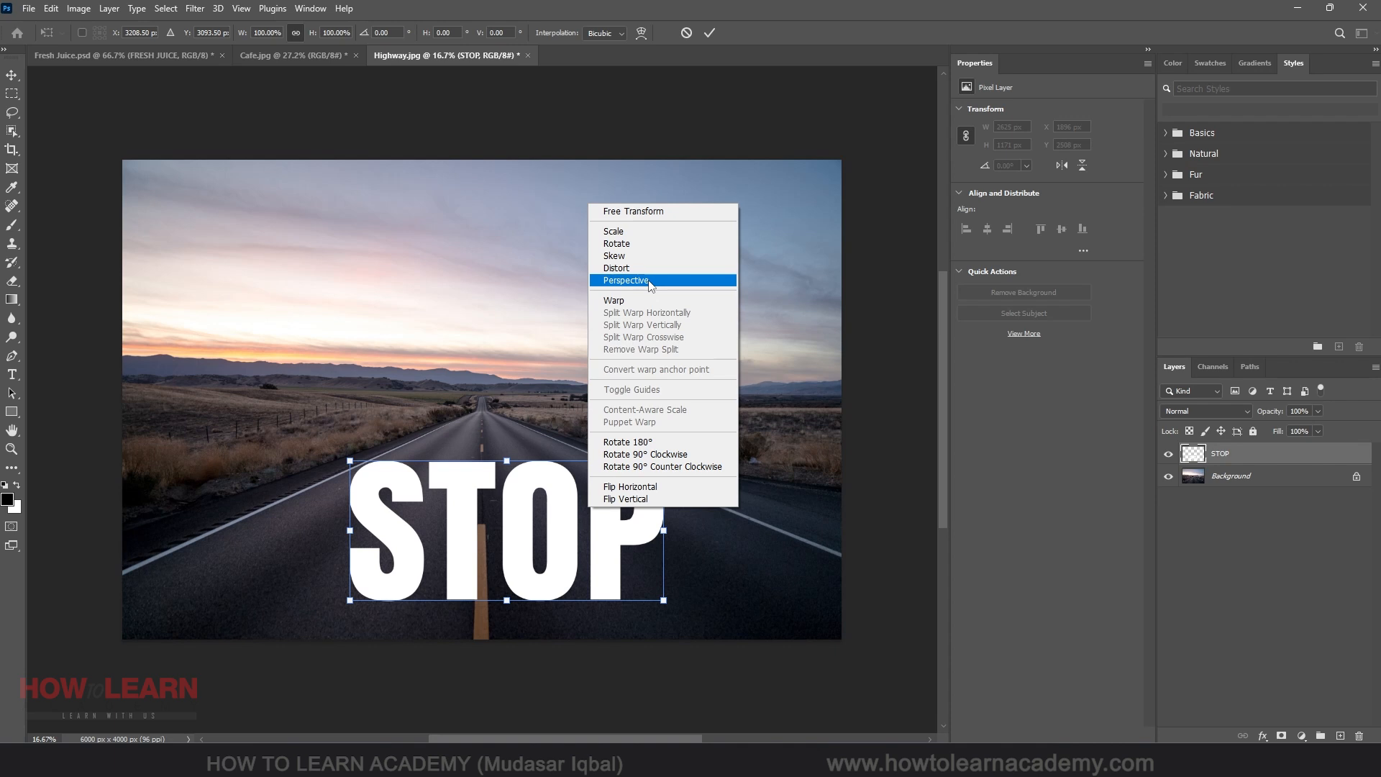
click(626, 281)
drag(352, 462, 378, 493)
key(ctrl+z)
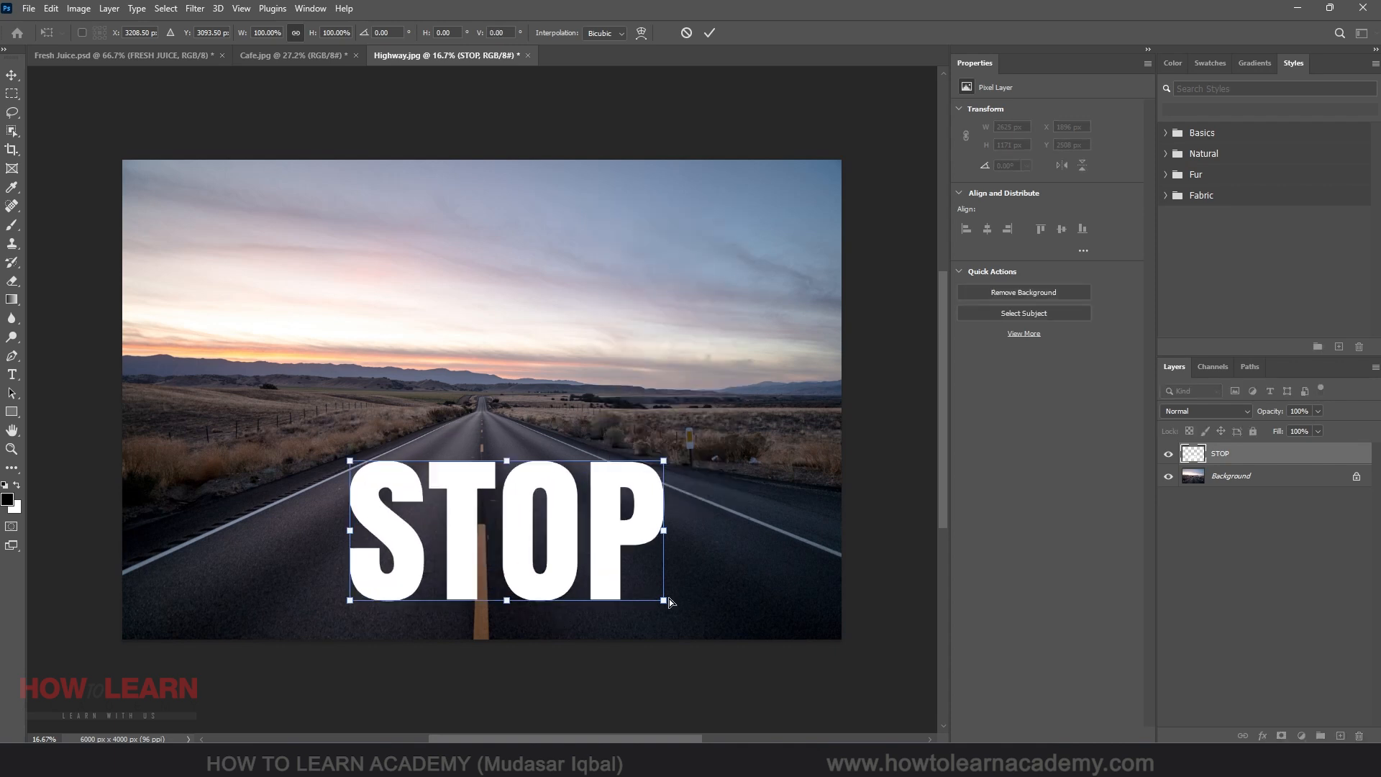
drag(663, 601, 767, 600)
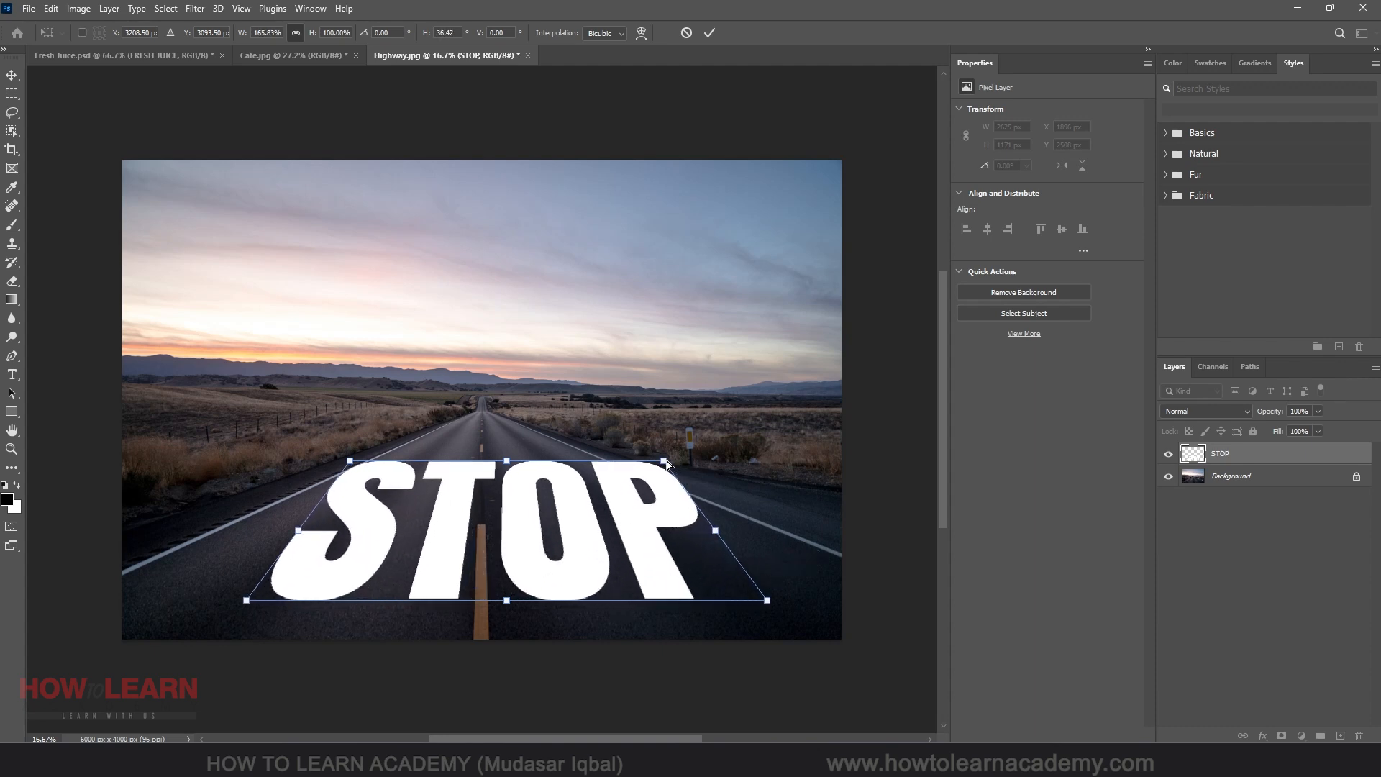
drag(670, 464, 598, 461)
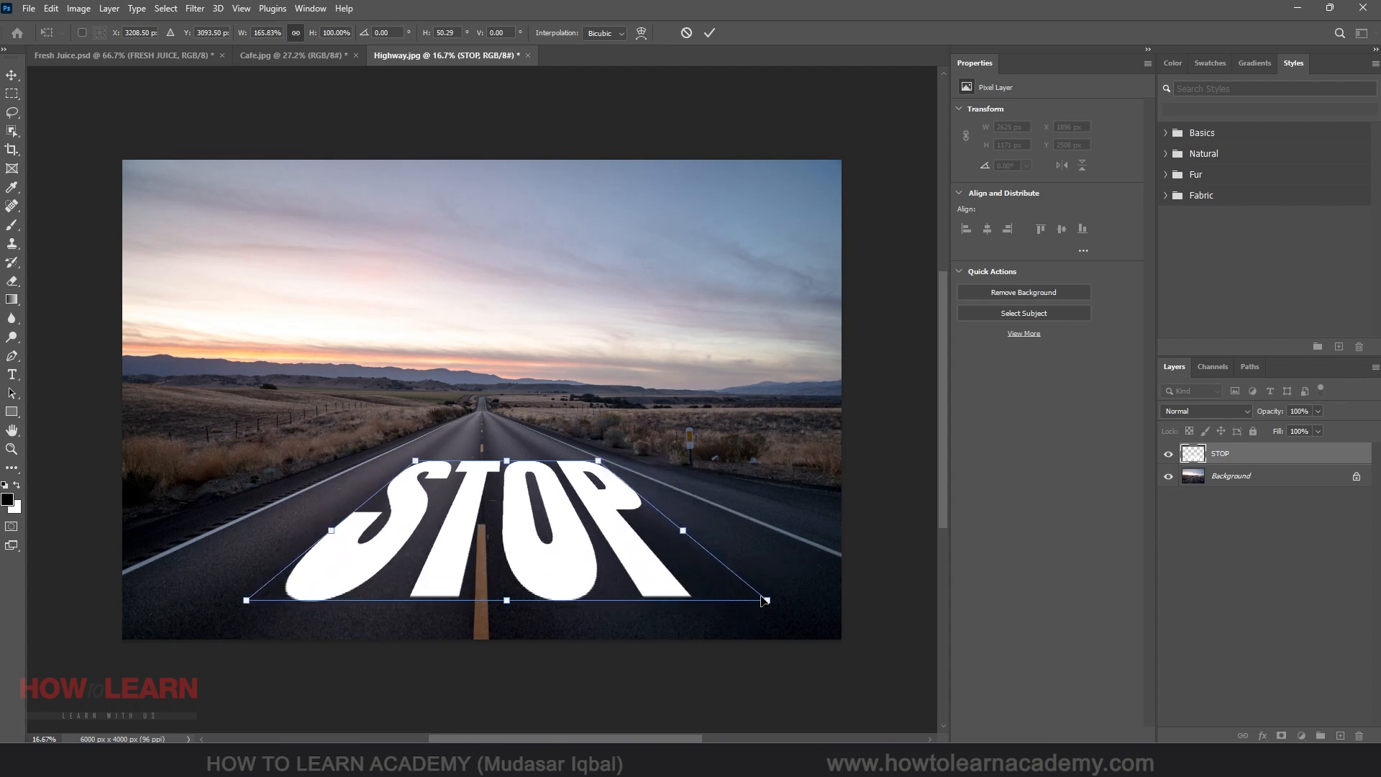
mouse_move(765, 600)
mouse_down()
mouse_move(782, 601)
mouse_move(701, 601)
mouse_move(755, 590)
mouse_up()
drag(611, 471, 585, 469)
drag(441, 463, 432, 462)
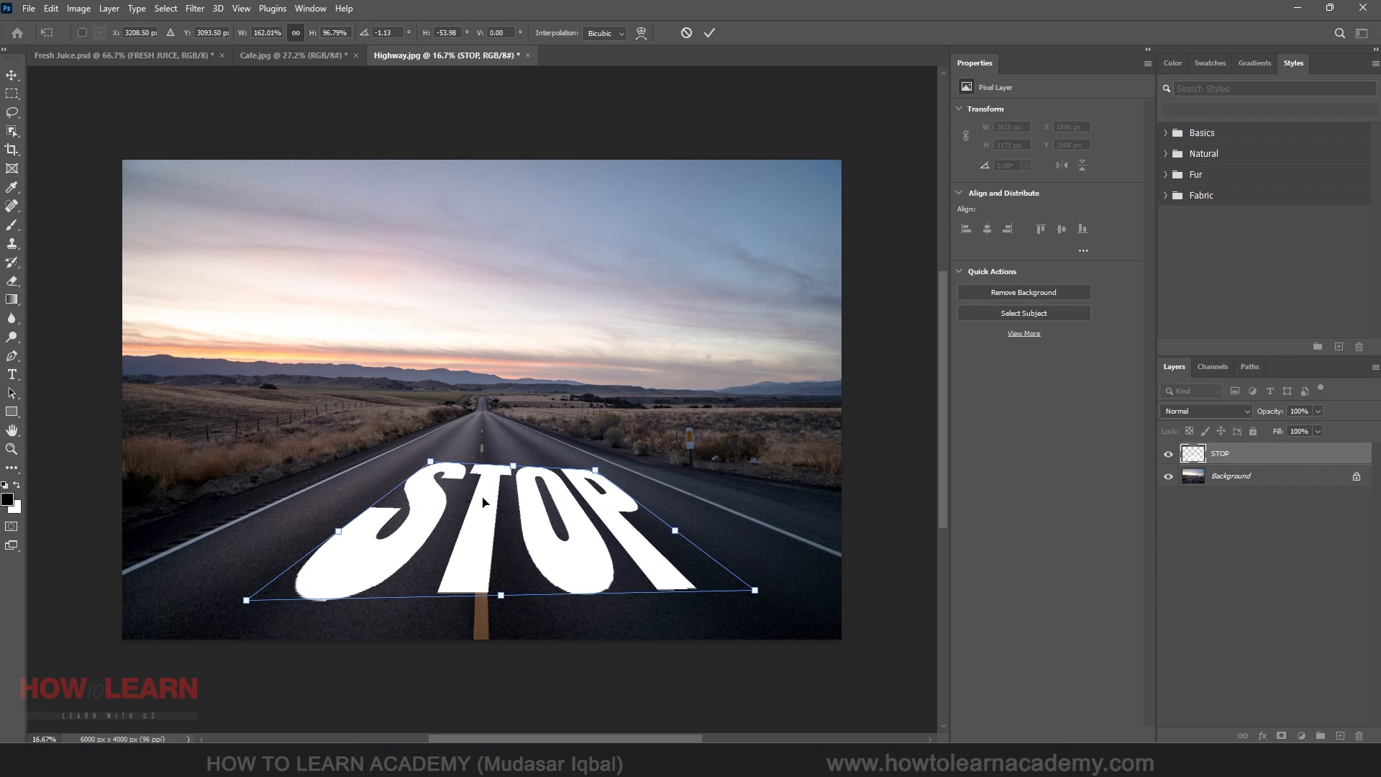
Step: Switch the STOP layer's transform to Distort and lower its two upper corners until the top edge is level across the road
right_click(474, 548)
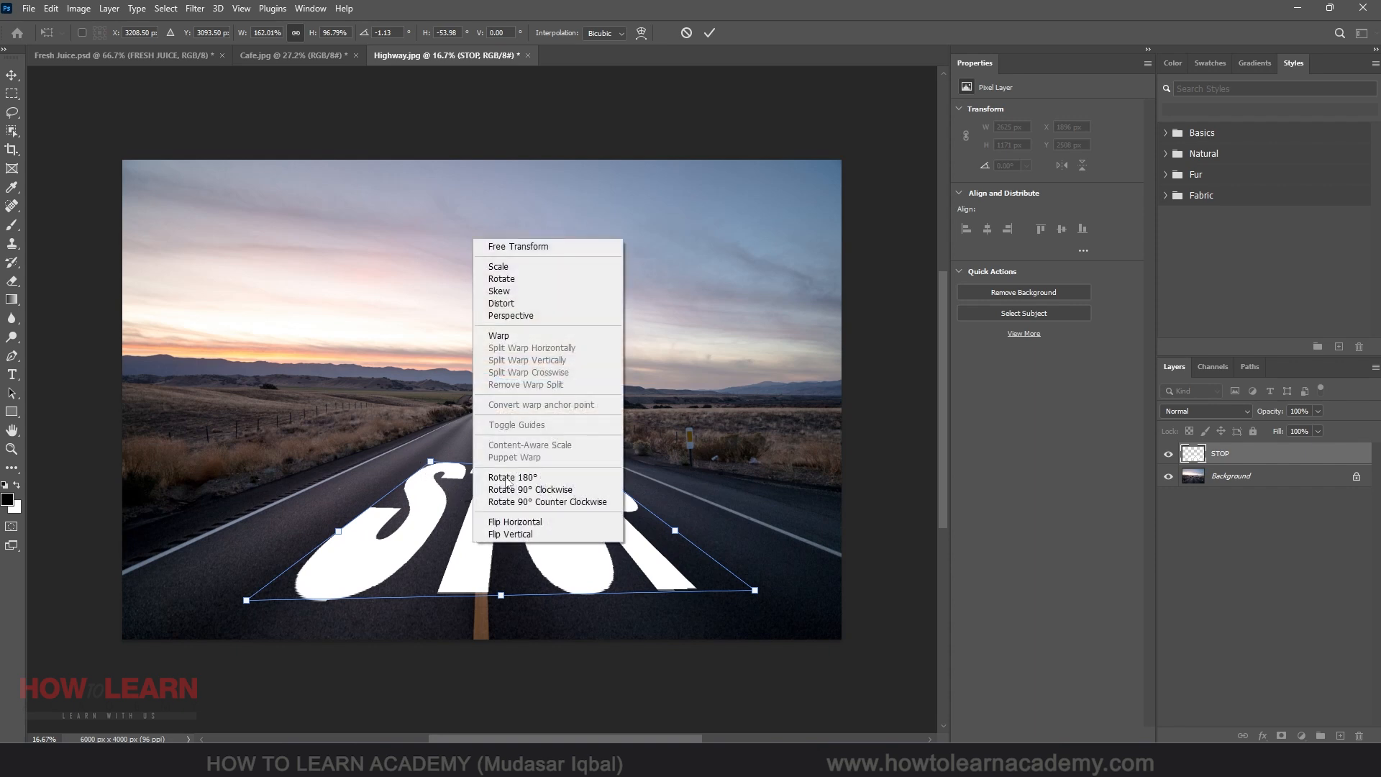
click(519, 303)
drag(430, 460, 424, 477)
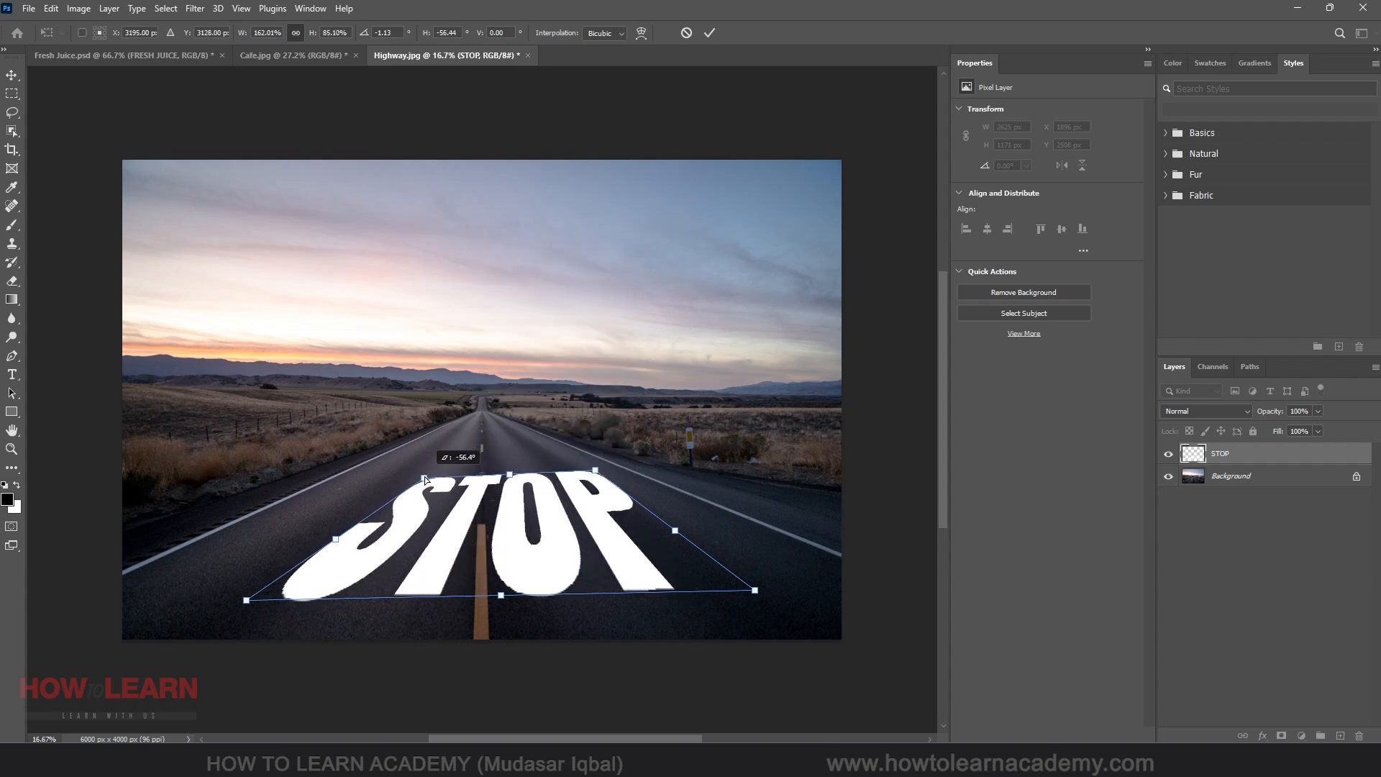
mouse_move(597, 471)
mouse_down()
mouse_move(625, 457)
mouse_move(596, 478)
mouse_up()
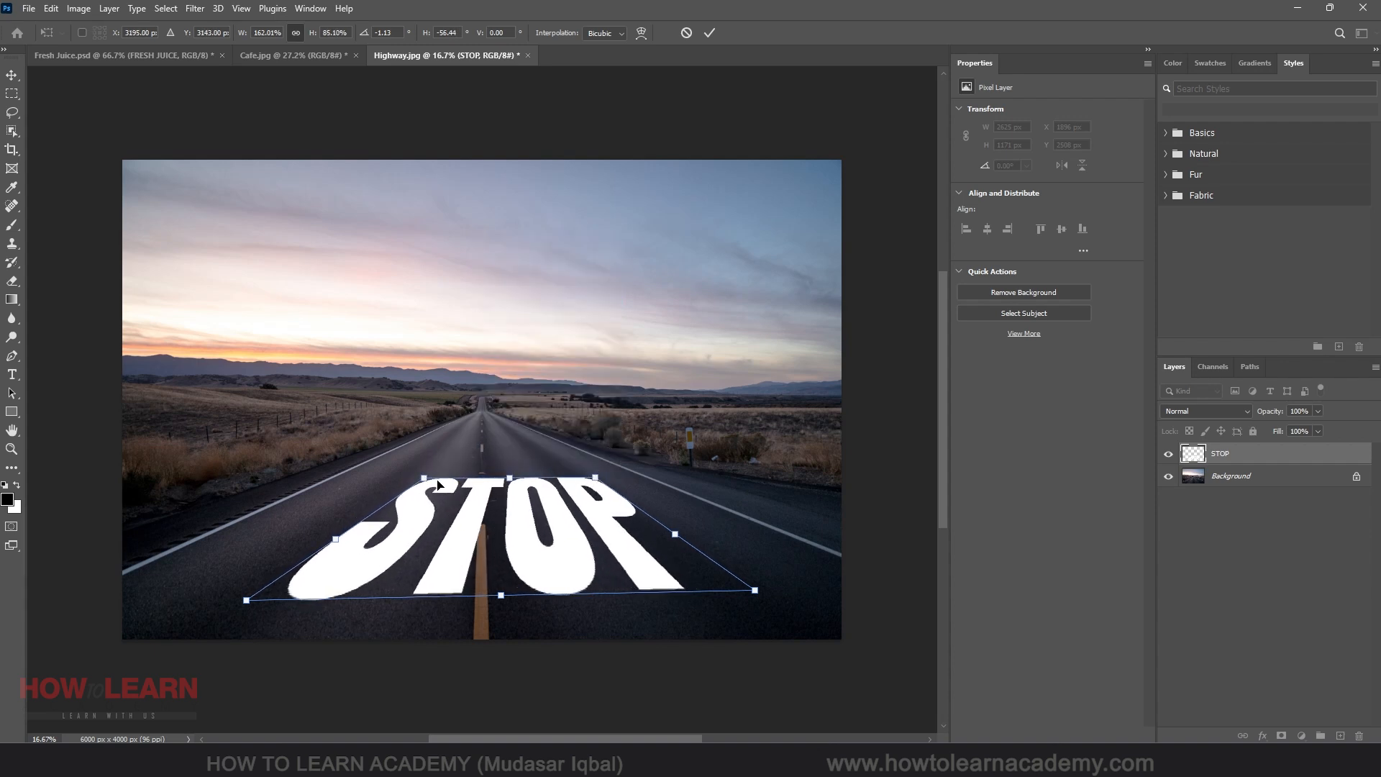
drag(424, 479, 423, 484)
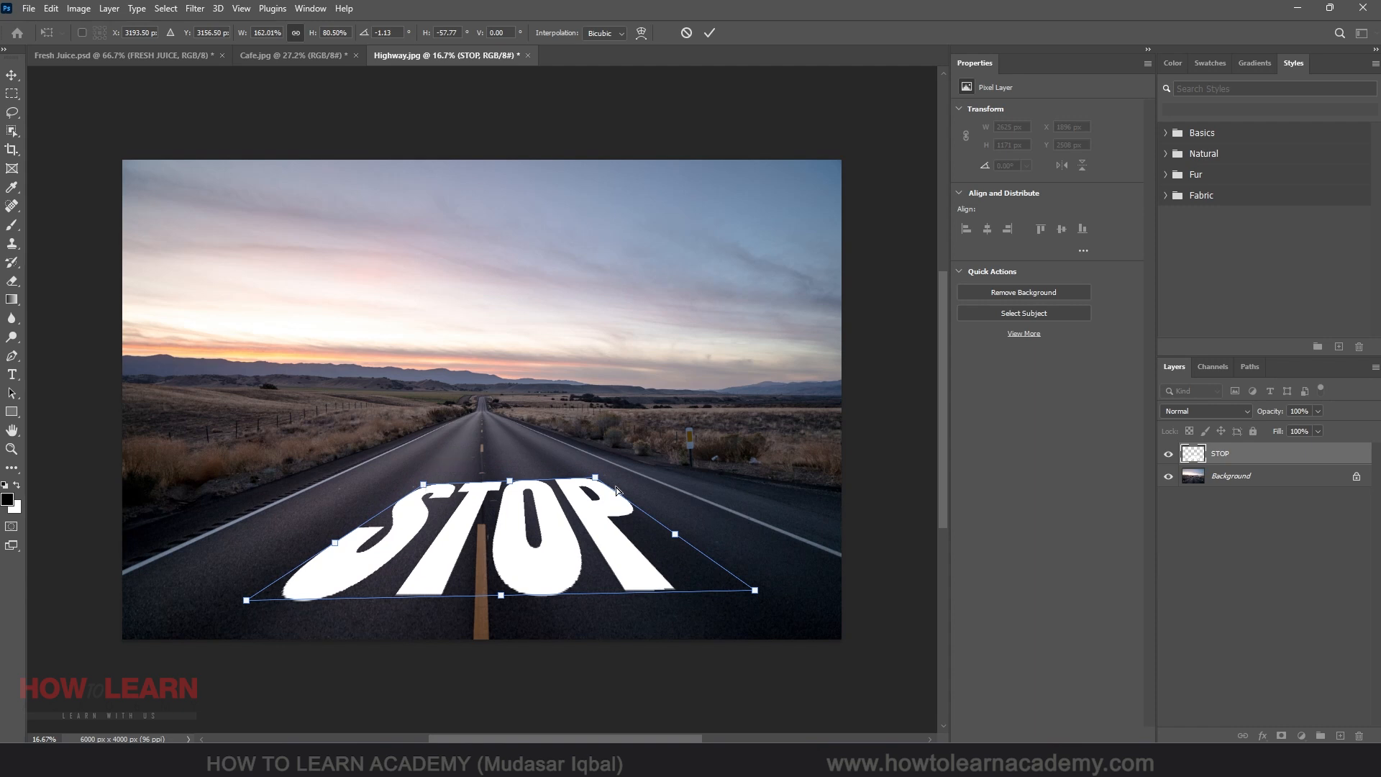
drag(594, 476, 597, 481)
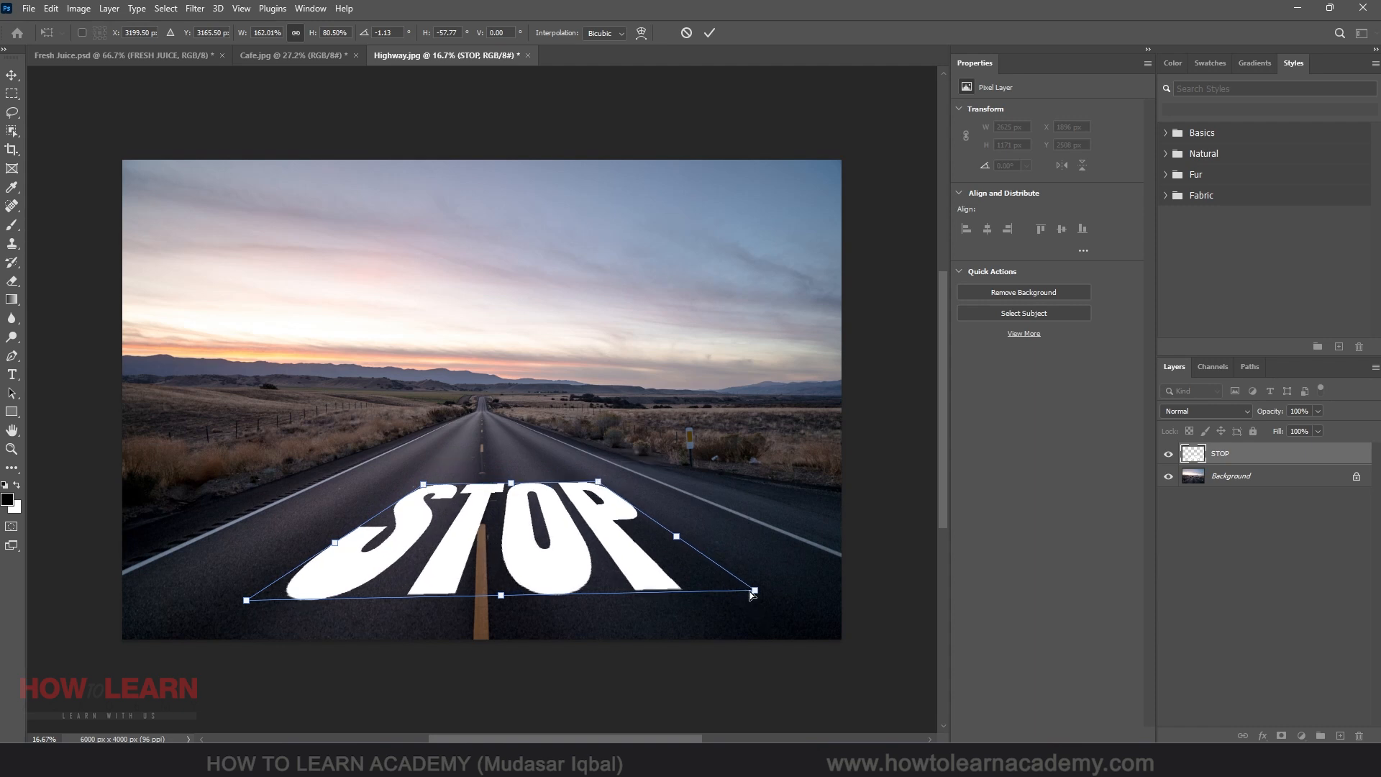
Step: Distort the STOP layer by shifting both base corners right and its upper-left corner slightly outward, and apply the transform
drag(753, 592, 782, 589)
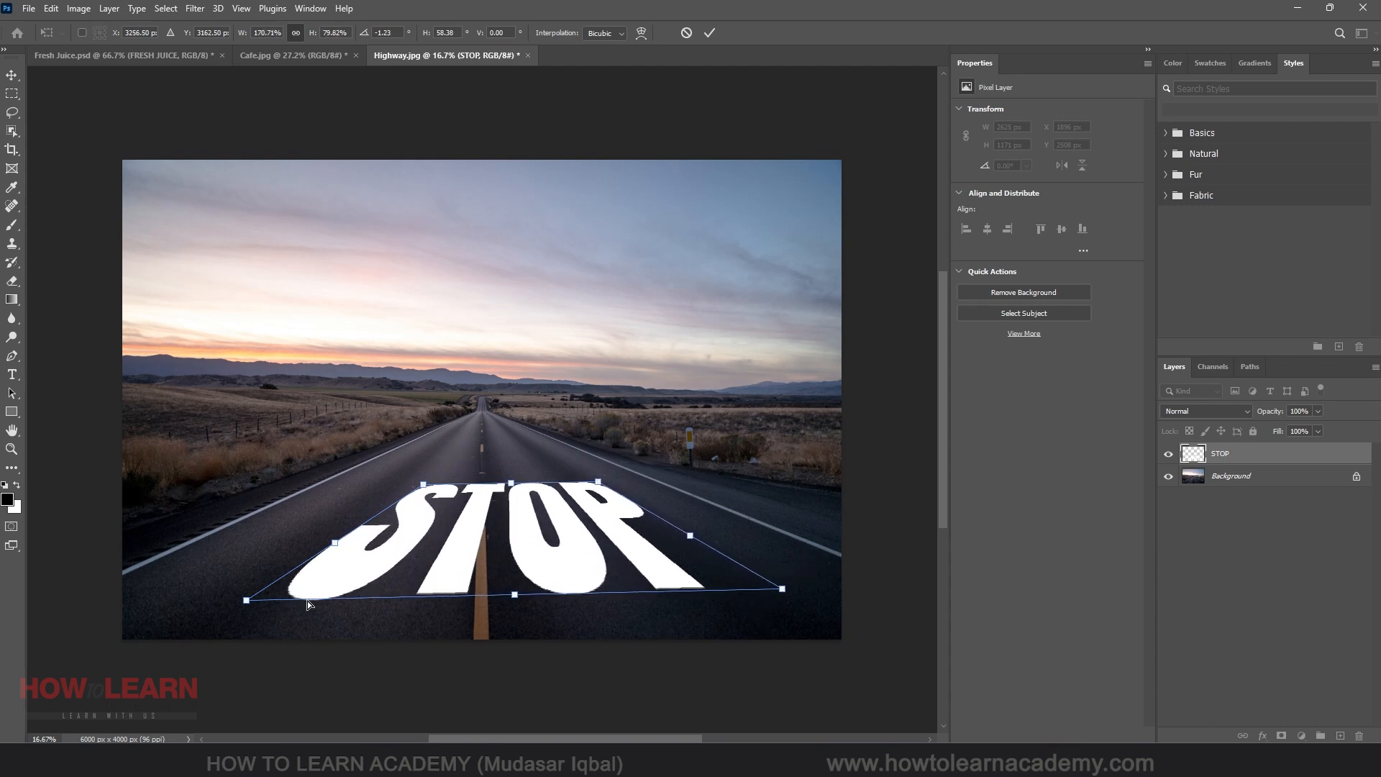
drag(246, 605, 272, 607)
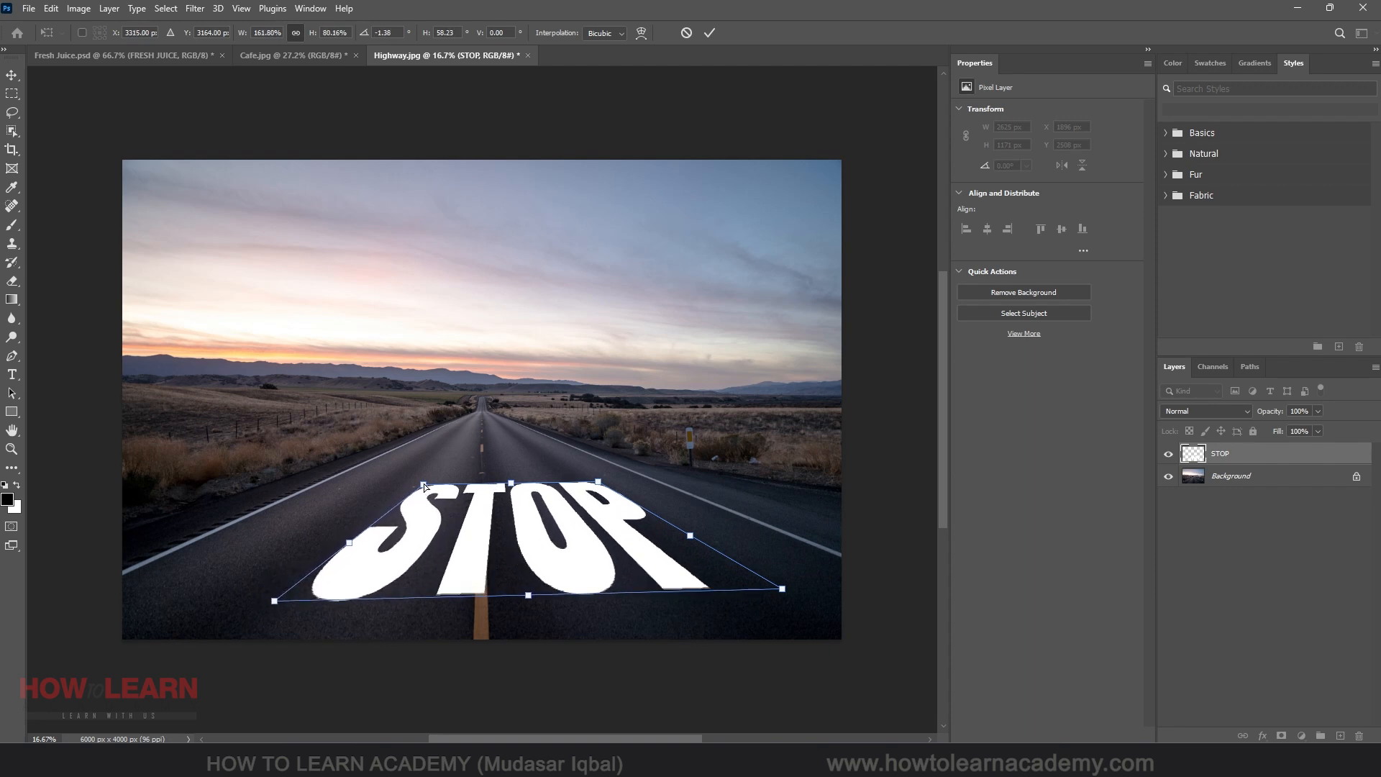
drag(422, 487, 415, 483)
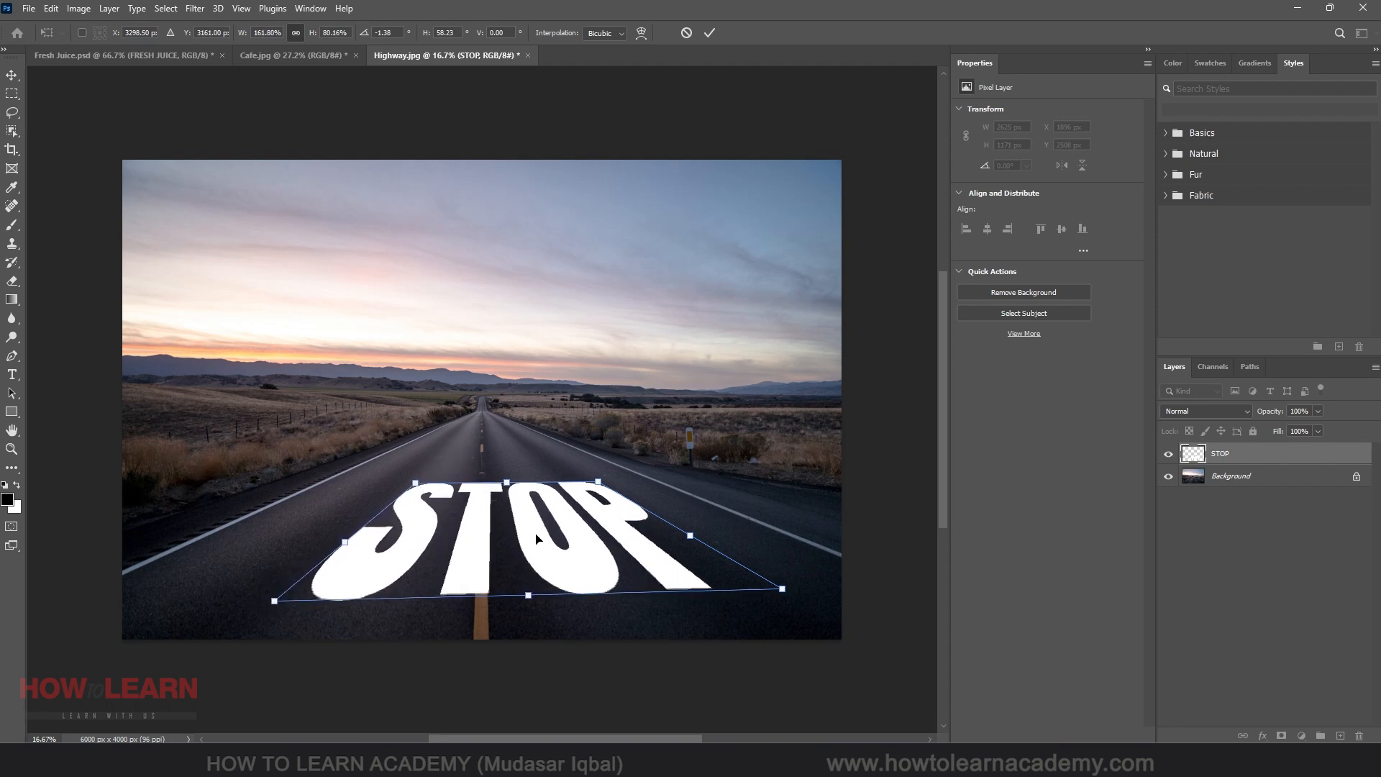
key(Return)
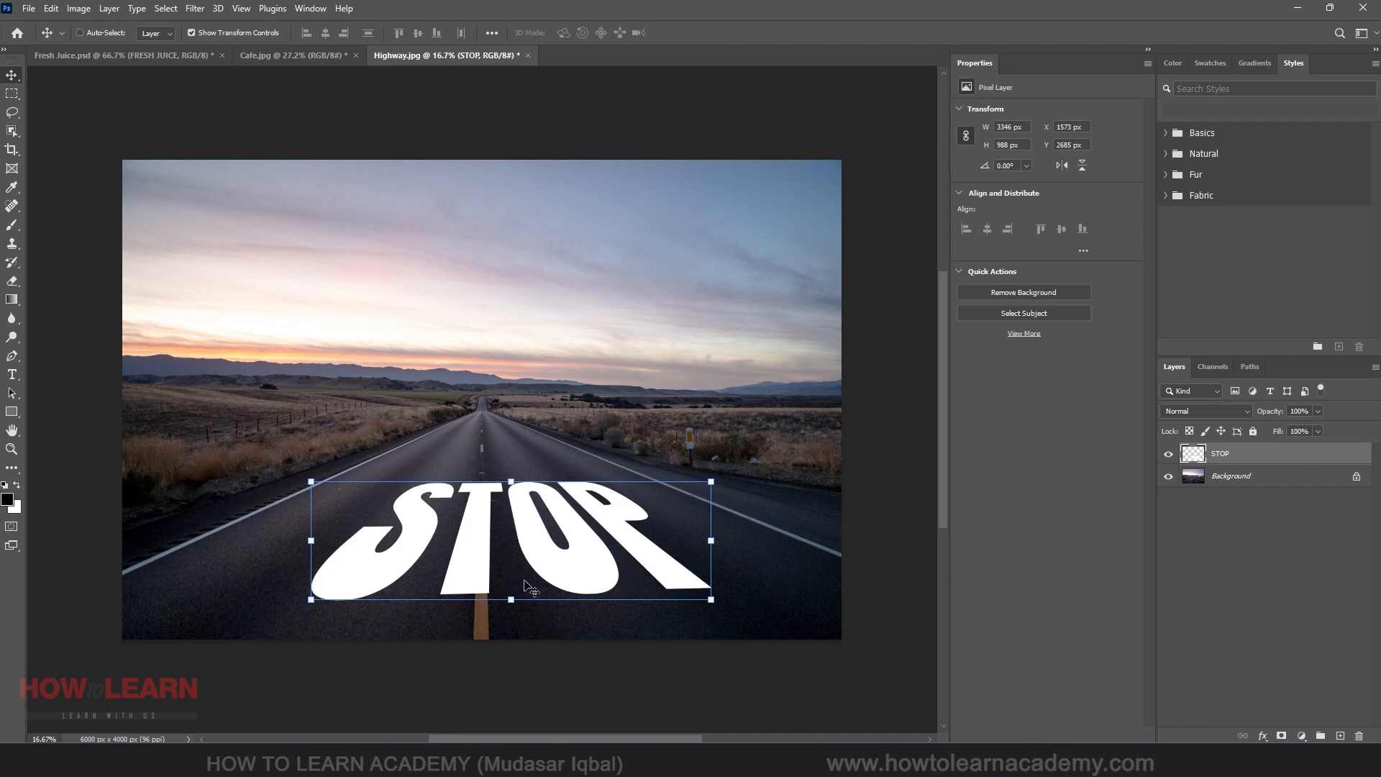
Step: Set the STOP layer's blend mode to Overlay and move the text slightly left to about X 1525 px on the road
click(1214, 411)
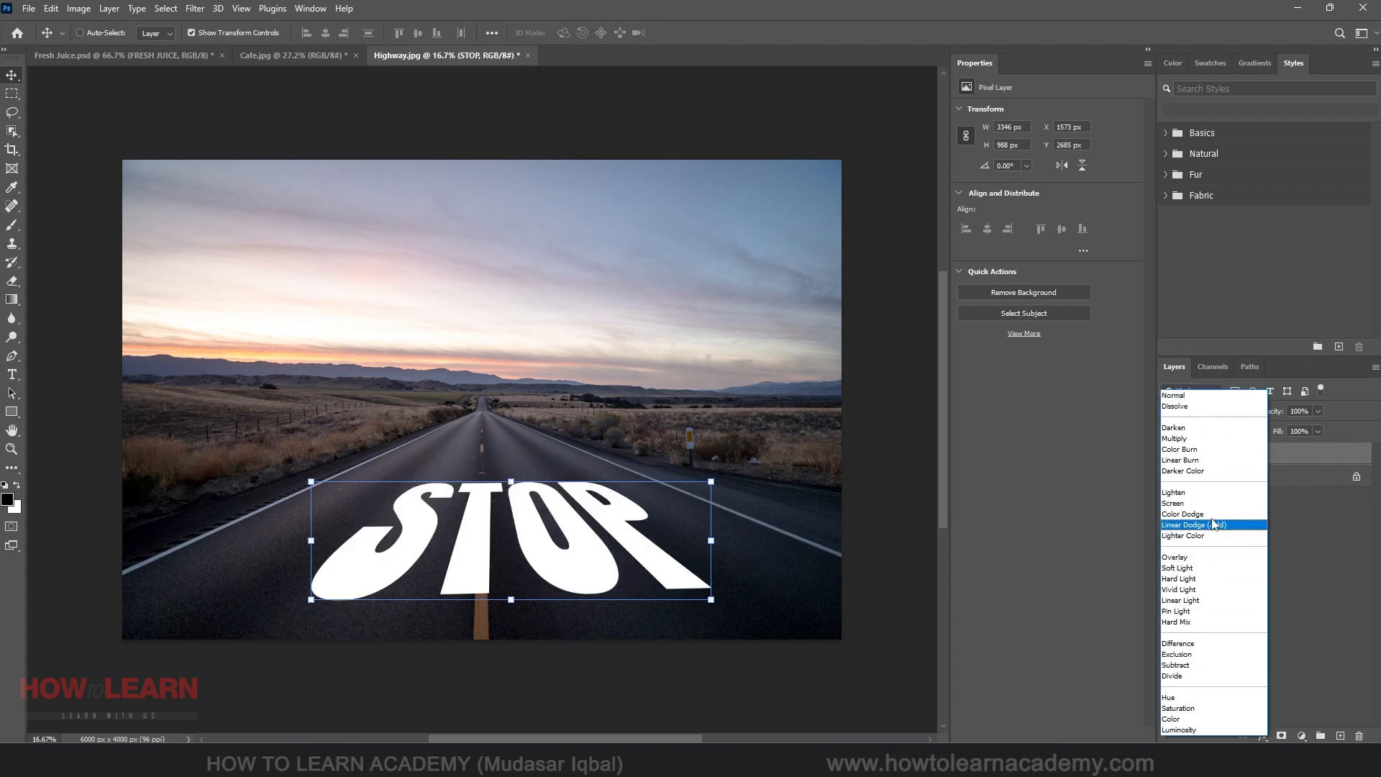
click(1212, 558)
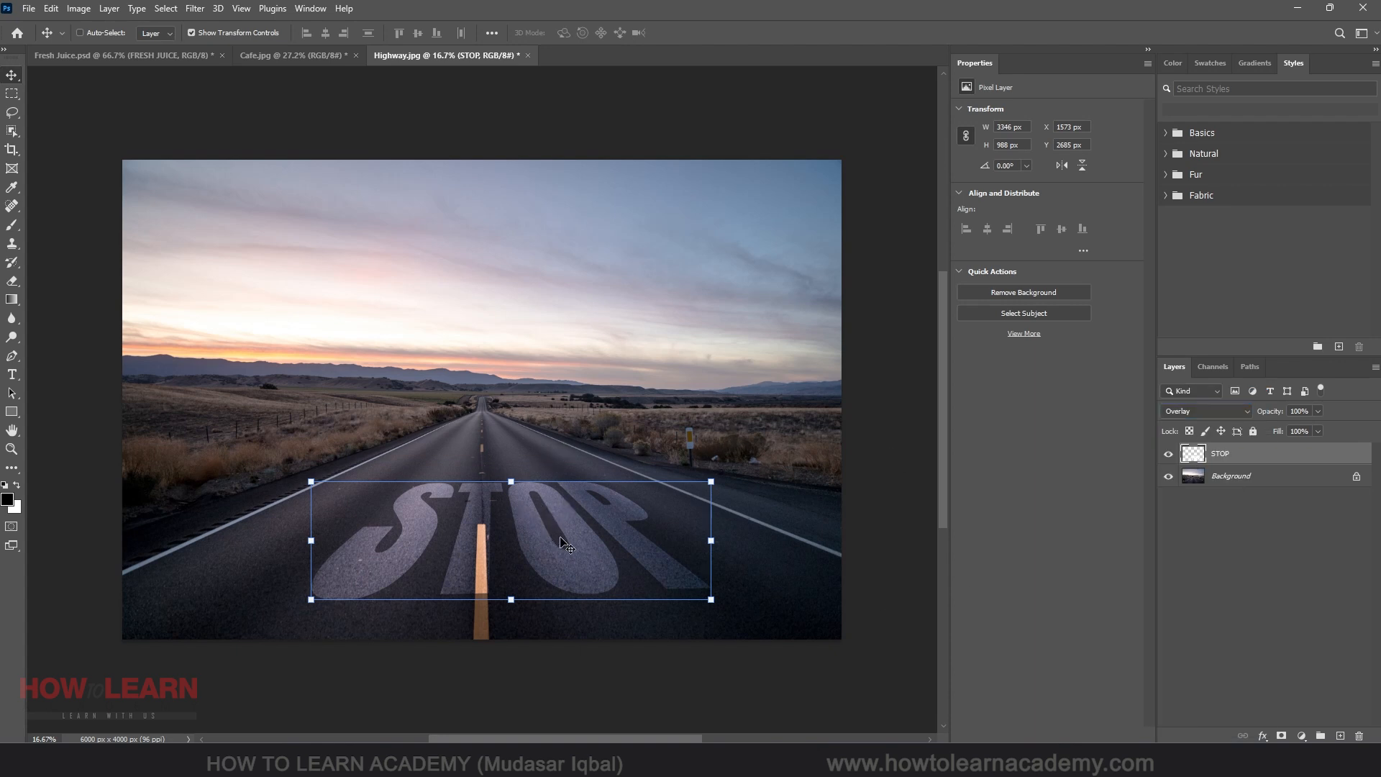
drag(560, 539, 555, 538)
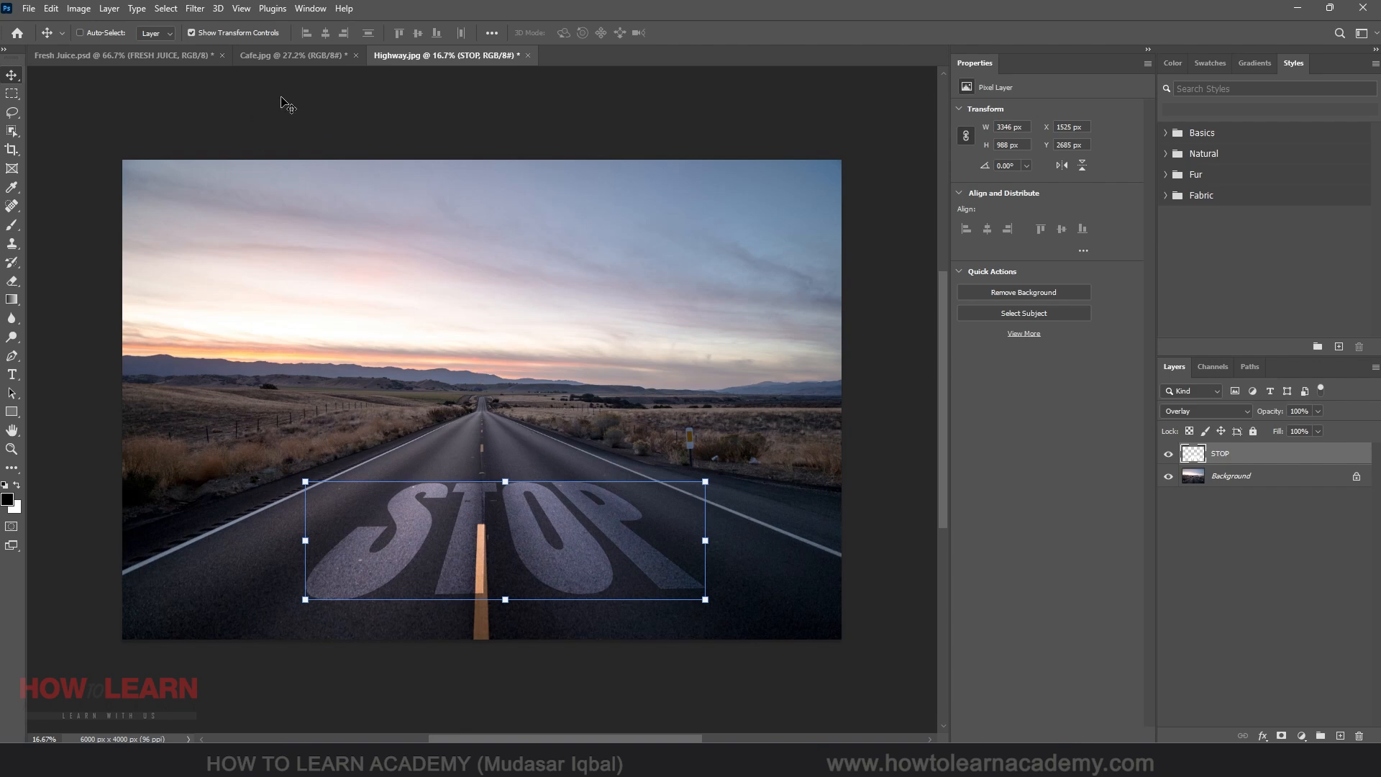
Step: Copy the merged poster, Layer 3 of Fresh Juice.psd, into Cafe.jpg as a new layer over the bar stools
click(98, 54)
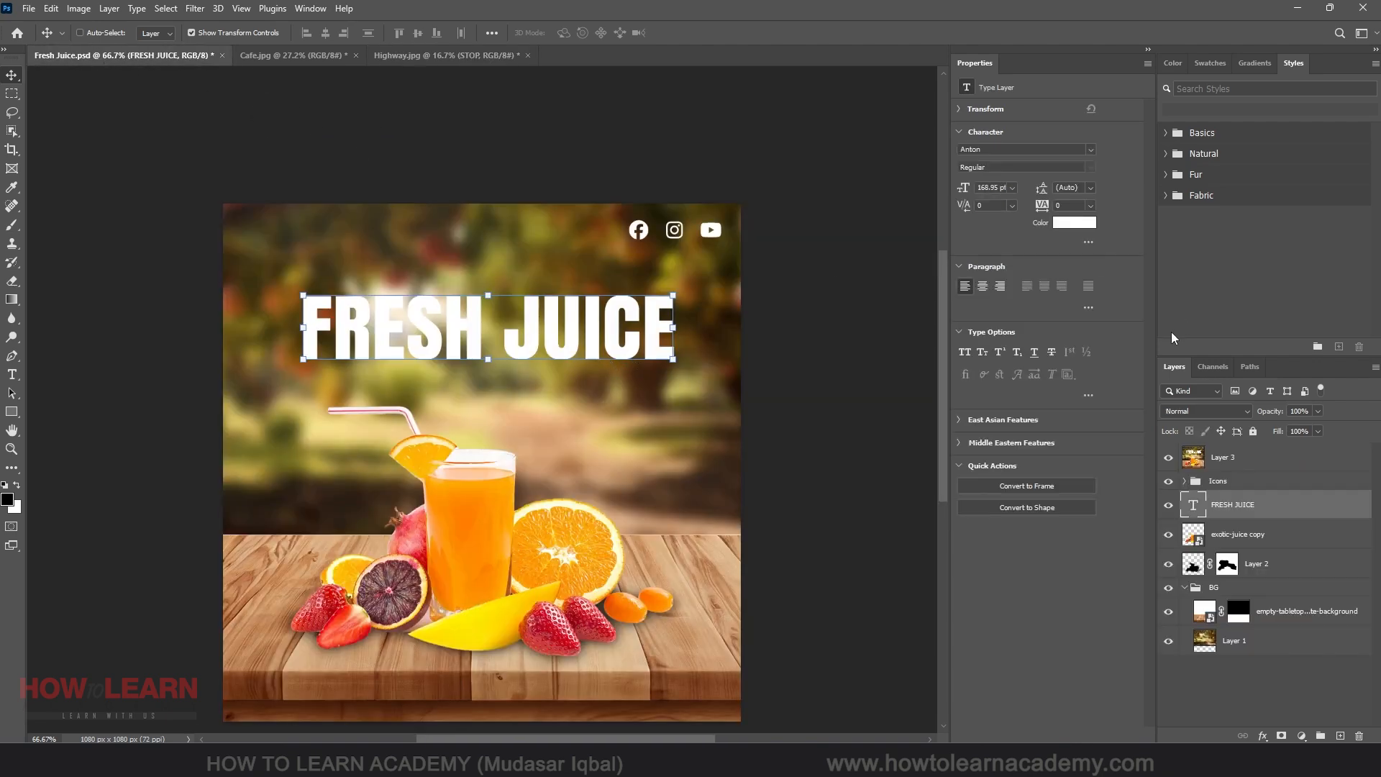
click(1223, 457)
click(248, 54)
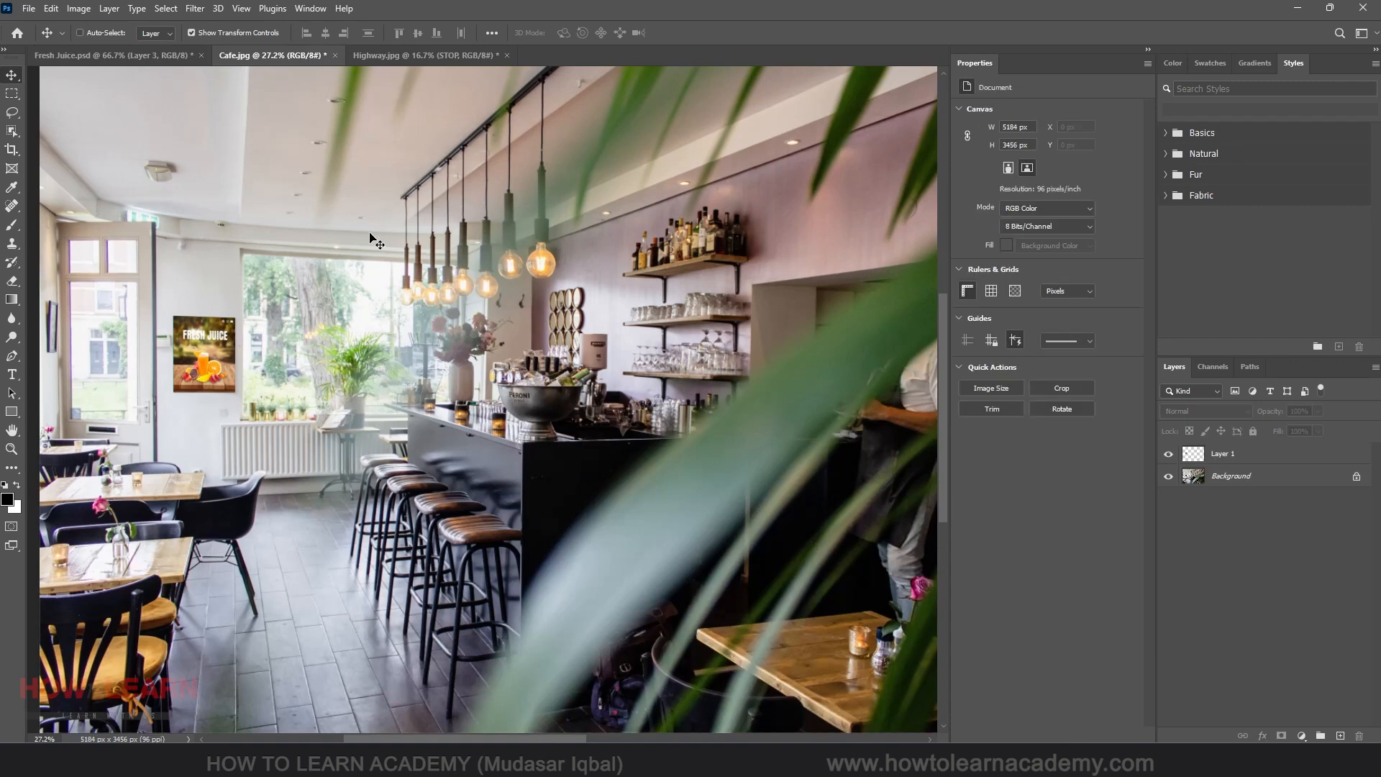
click(107, 55)
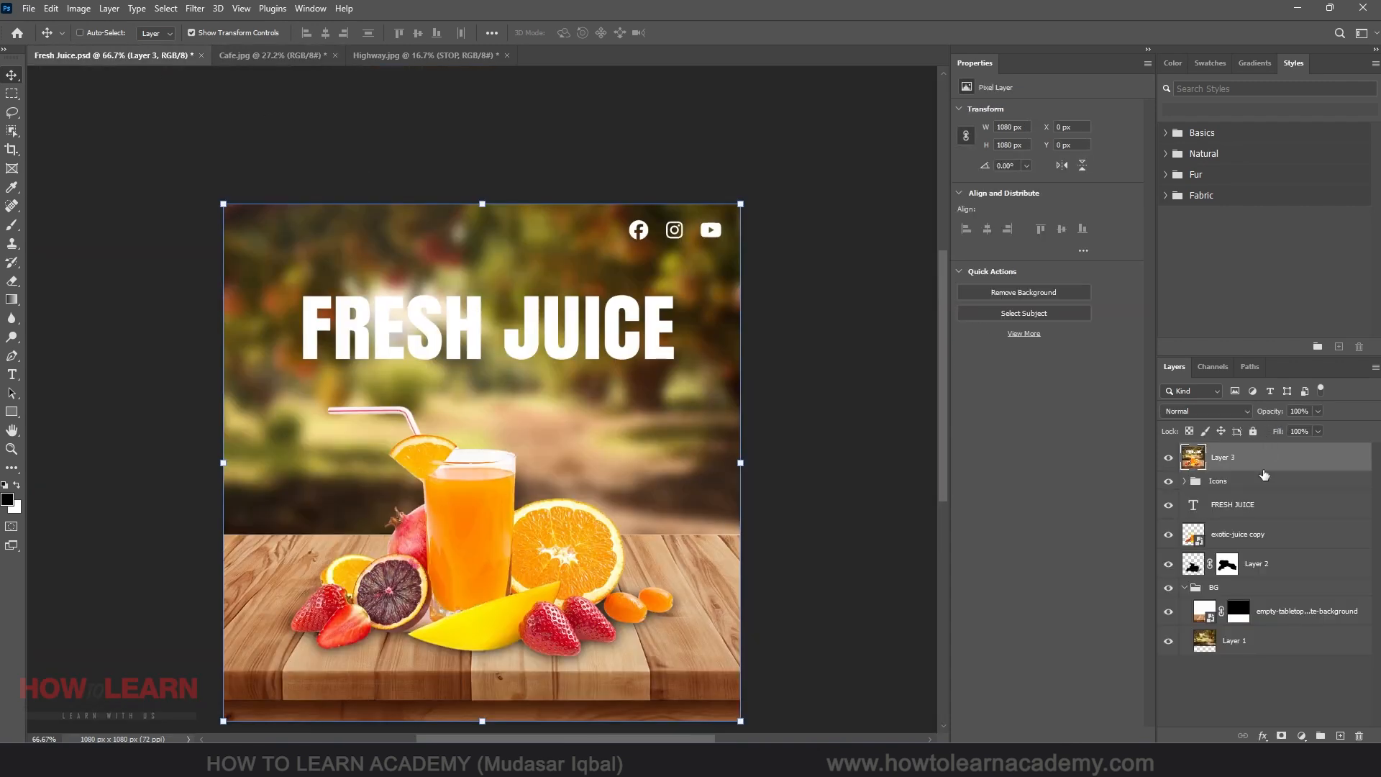
drag(441, 228, 381, 398)
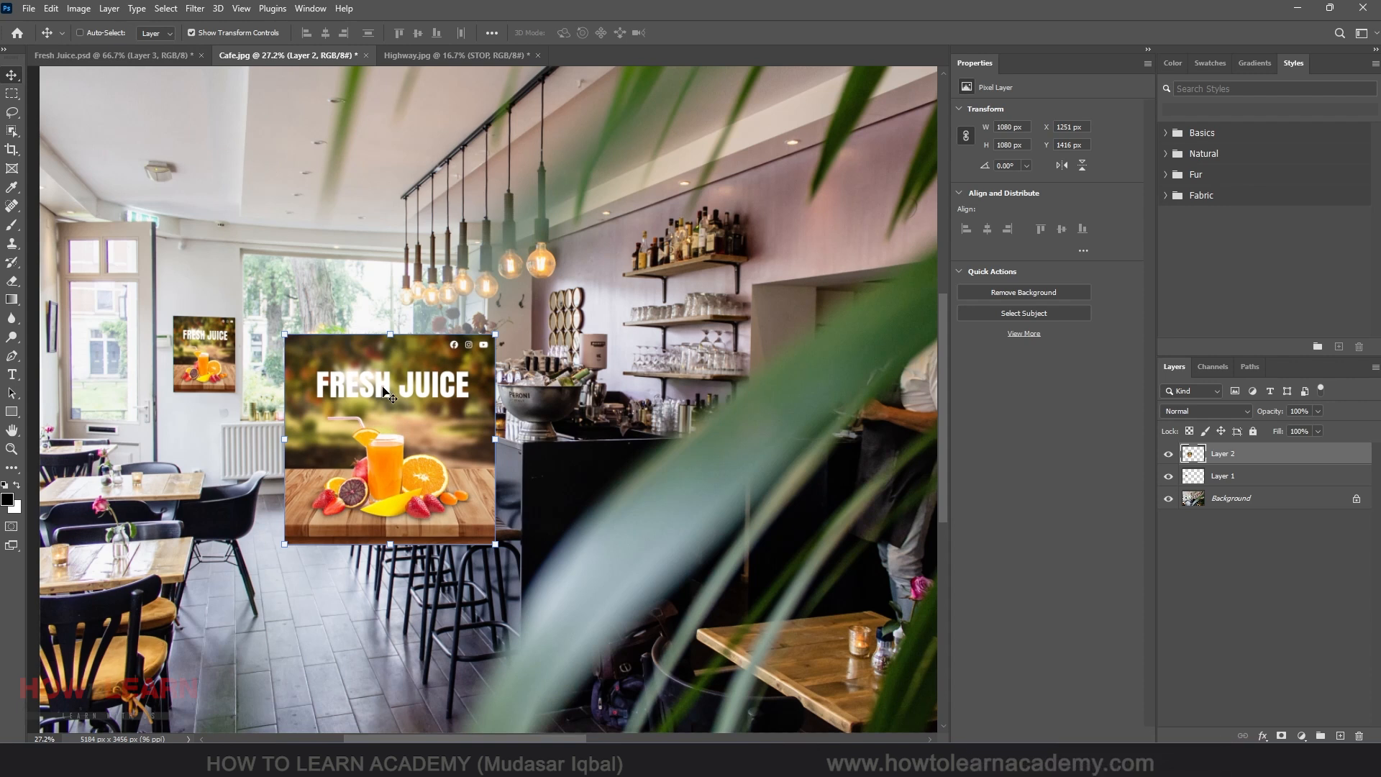
key(ctrl)
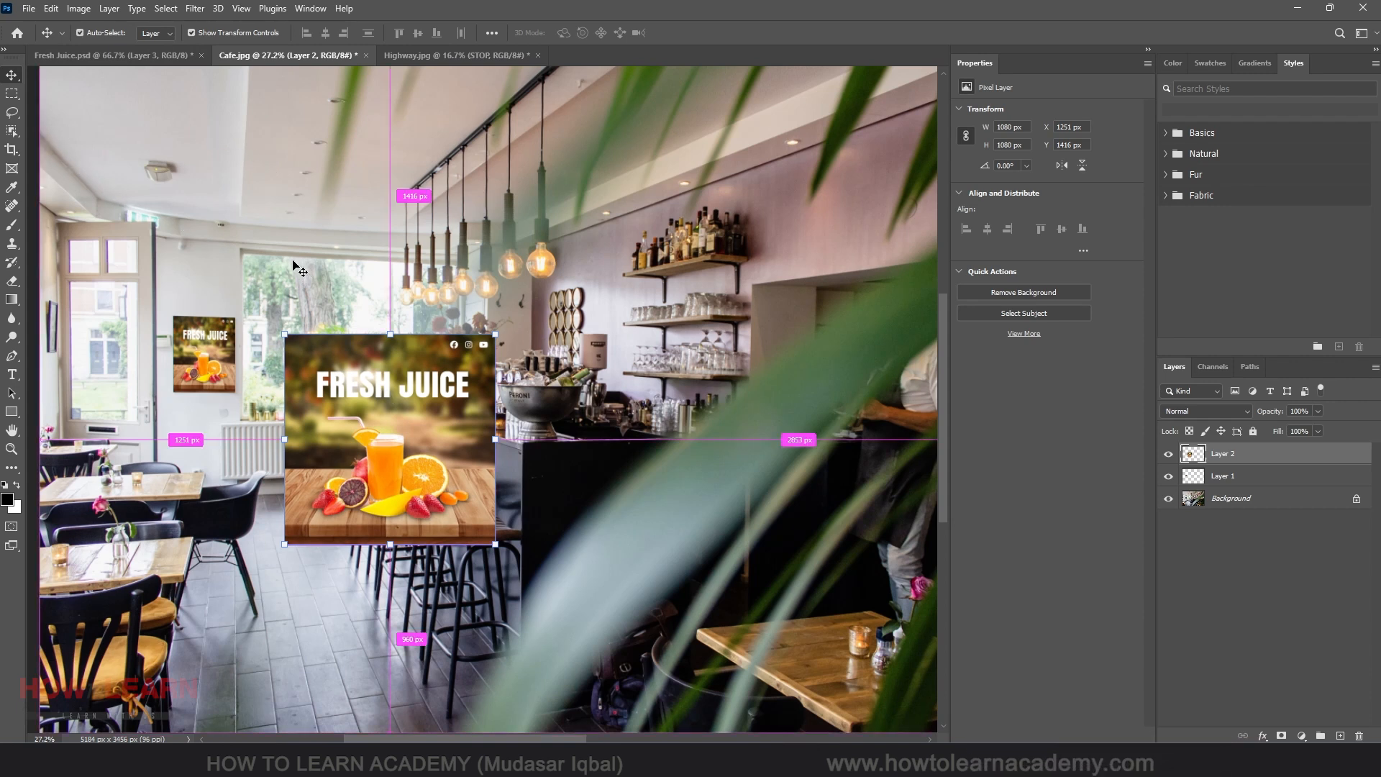
Step: Start Free Transform on the poster with its reference point shown, and try a rotation of about 50° around the centre
key(ctrl+t)
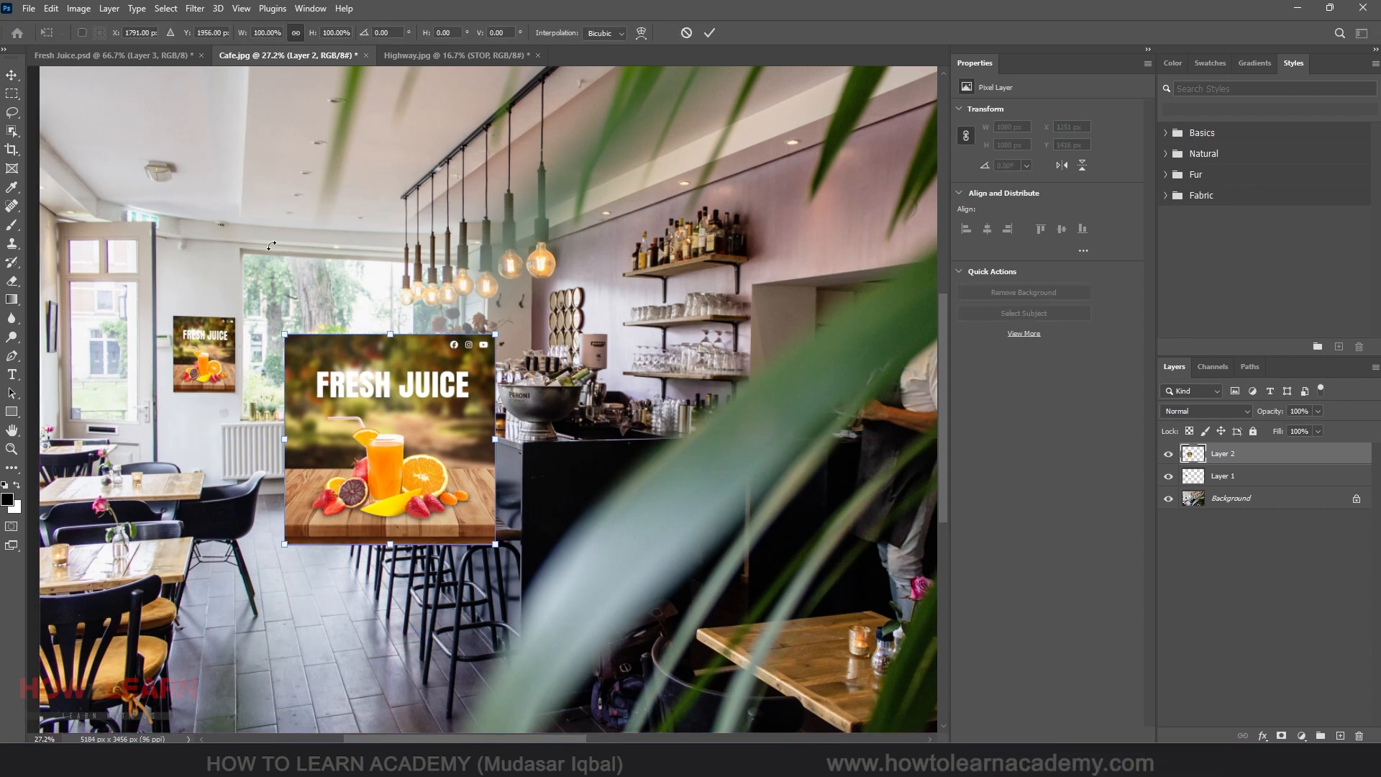
click(82, 33)
drag(505, 327, 549, 455)
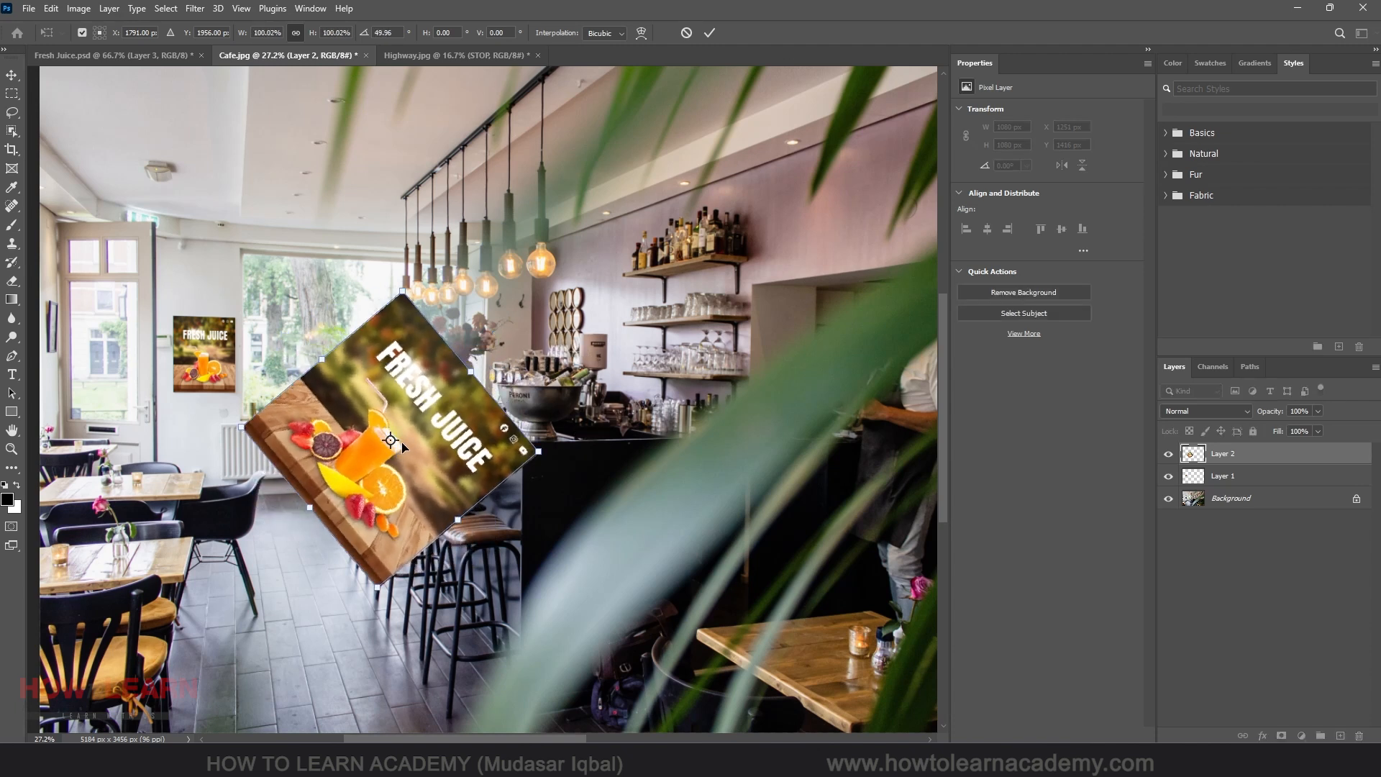
key(ctrl+z)
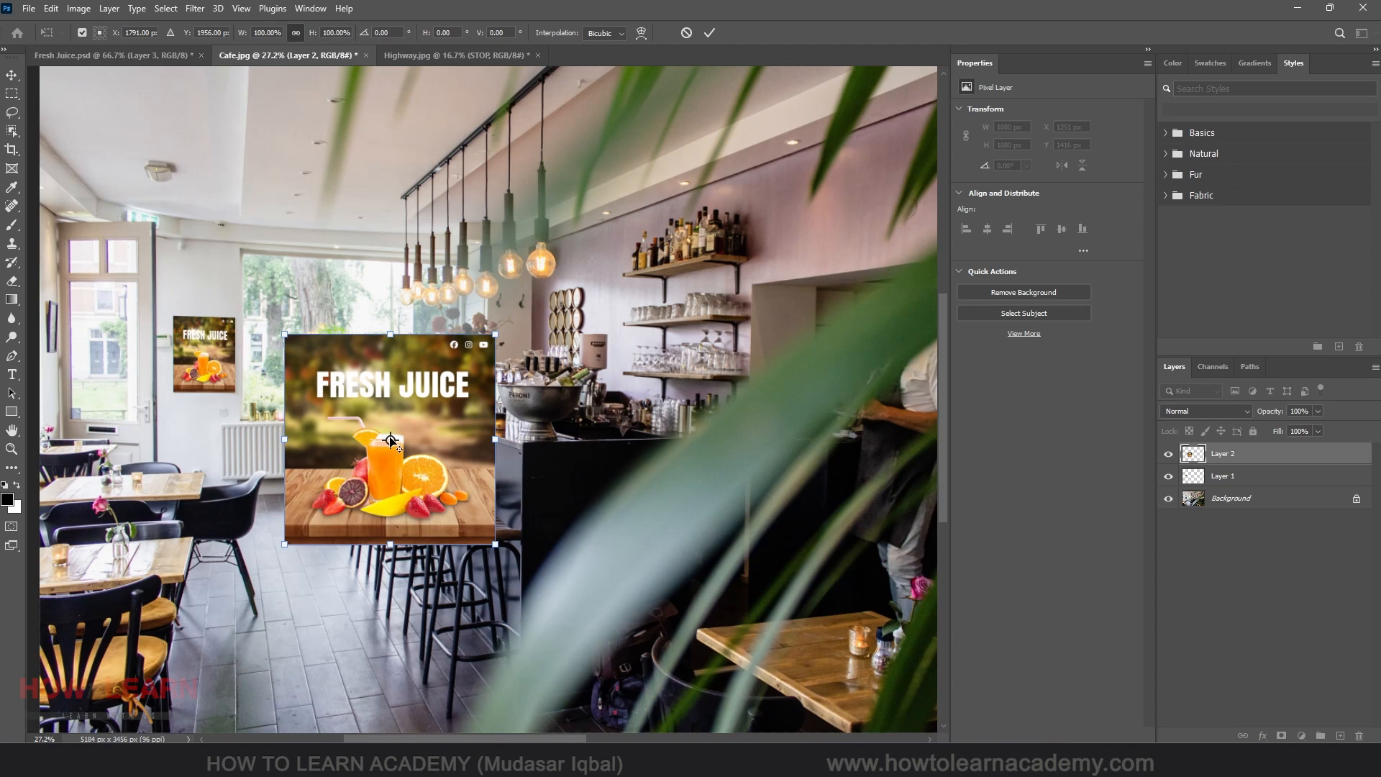
Step: Place the reference point on the poster's upper-left corner and try rotating the poster about -28.5° around it
drag(390, 440, 285, 334)
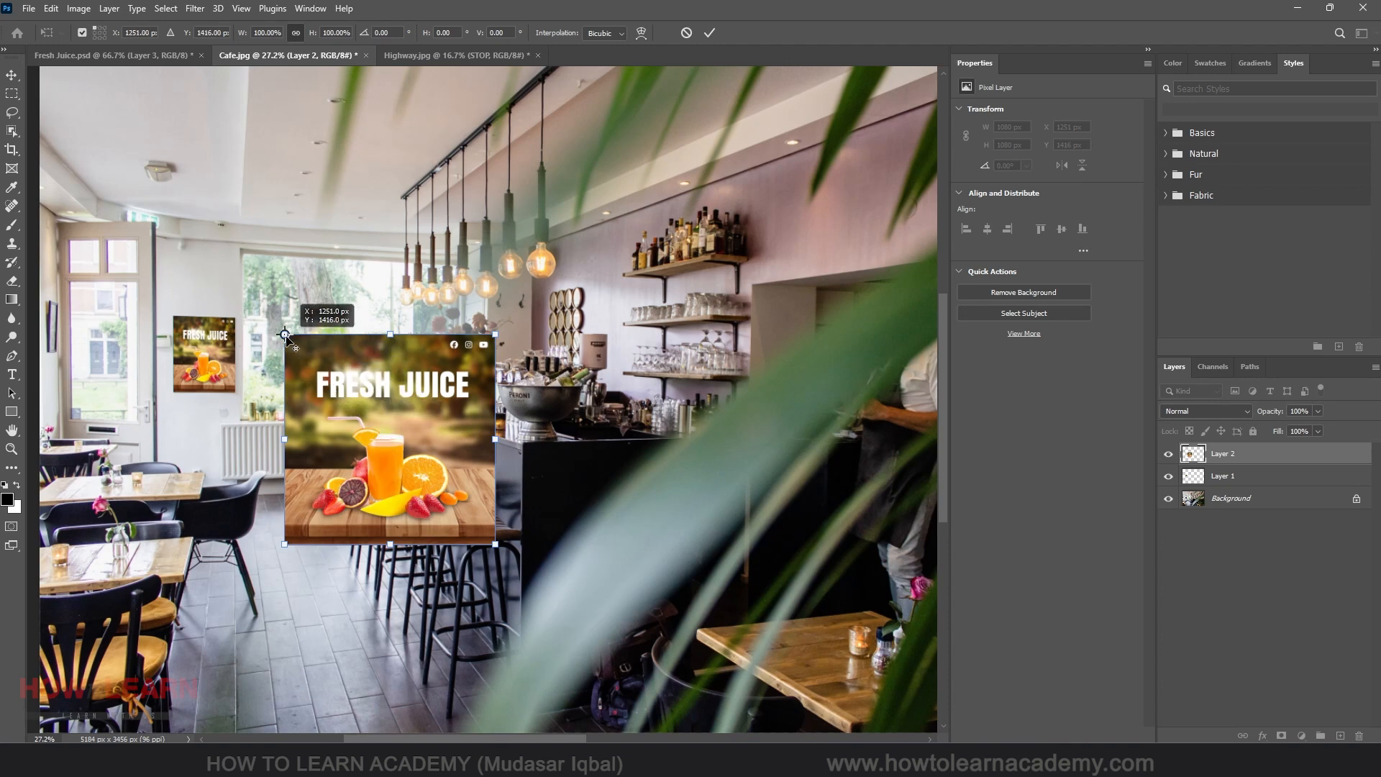
drag(510, 549, 492, 396)
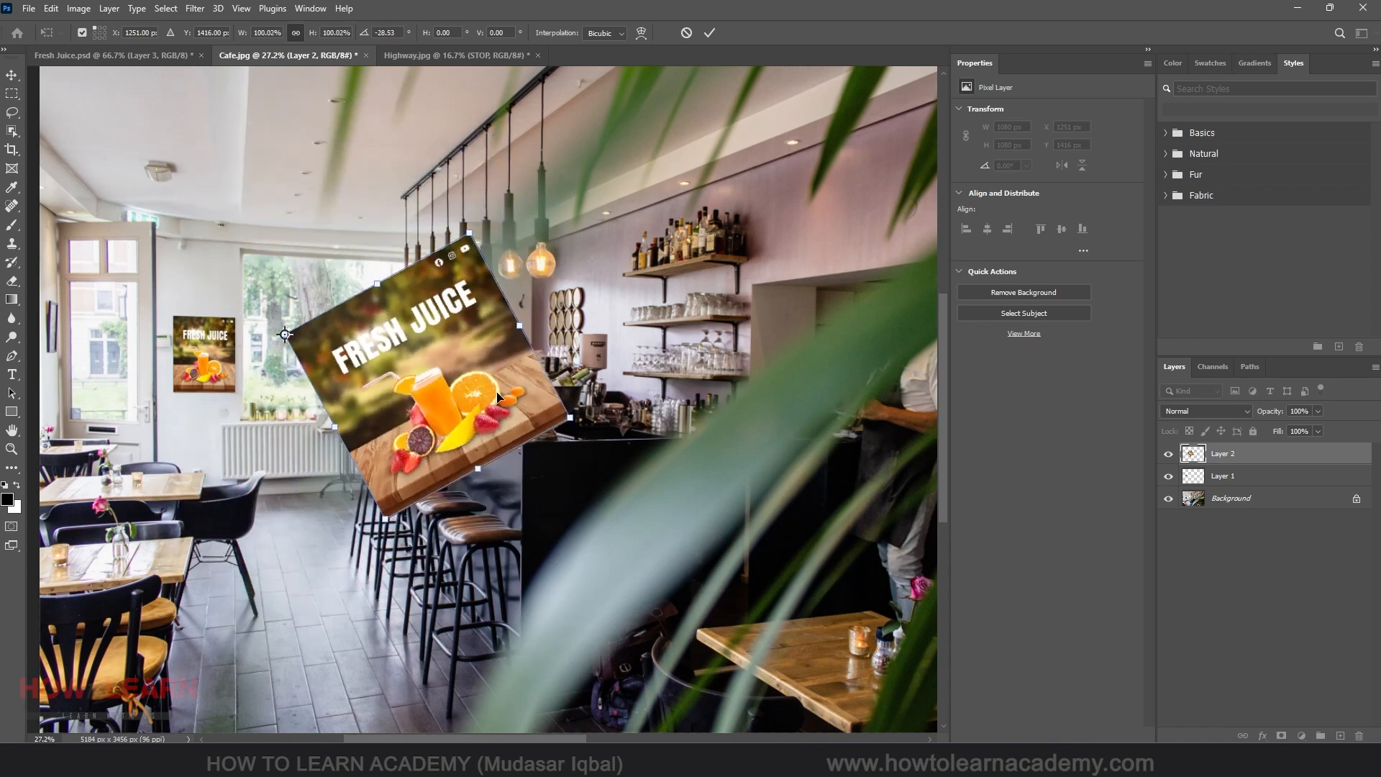
key(ctrl+z)
Step: Place the reference point at the middle of the poster's right edge and try out rotations and scaling, undoing each one
drag(285, 334, 495, 438)
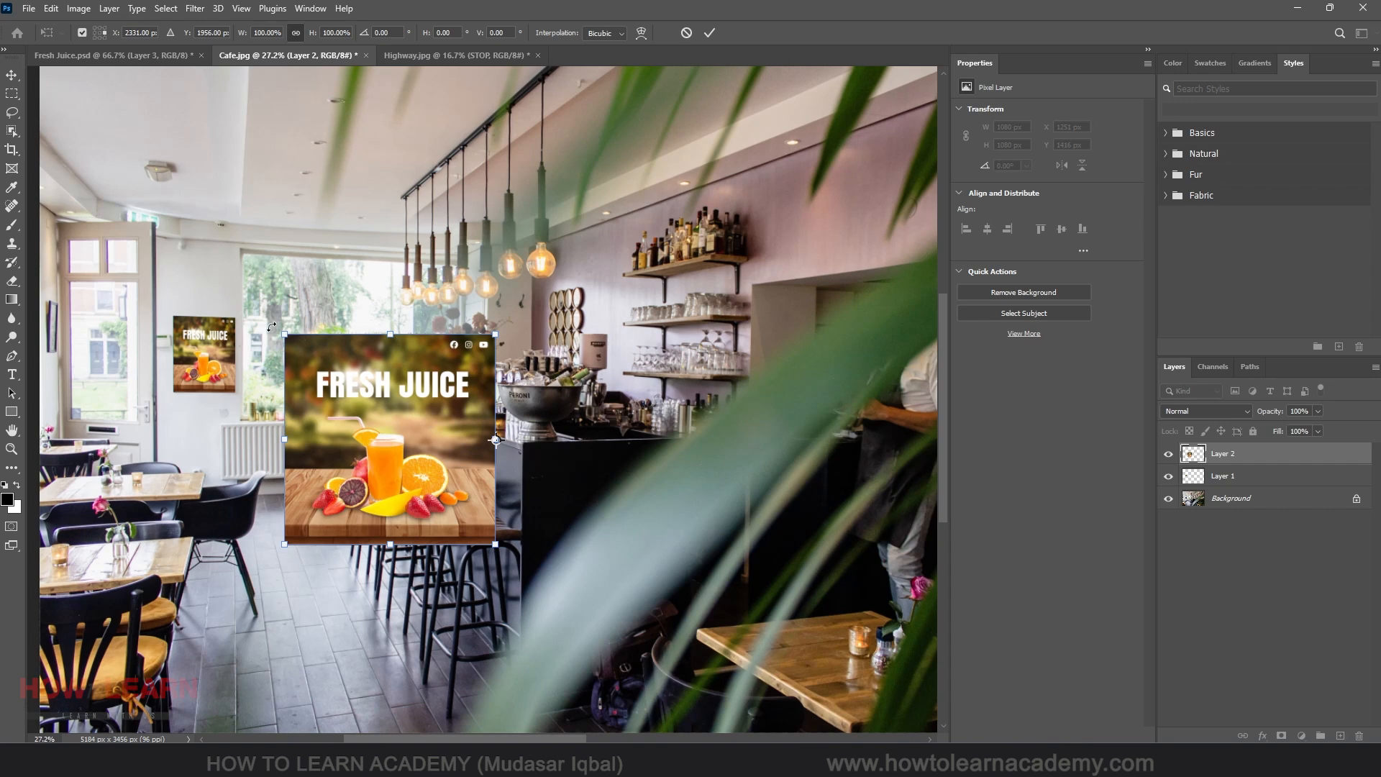
drag(271, 326, 538, 249)
key(ctrl+z)
drag(493, 327, 592, 274)
key(ctrl+z)
mouse_move(283, 541)
mouse_down()
mouse_move(209, 617)
mouse_move(326, 503)
mouse_move(256, 538)
mouse_up()
key(ctrl+z)
Step: Move the reference point near the poster's centre and try scaling the poster proportionally to about 131%
drag(495, 439, 379, 438)
drag(497, 333, 578, 282)
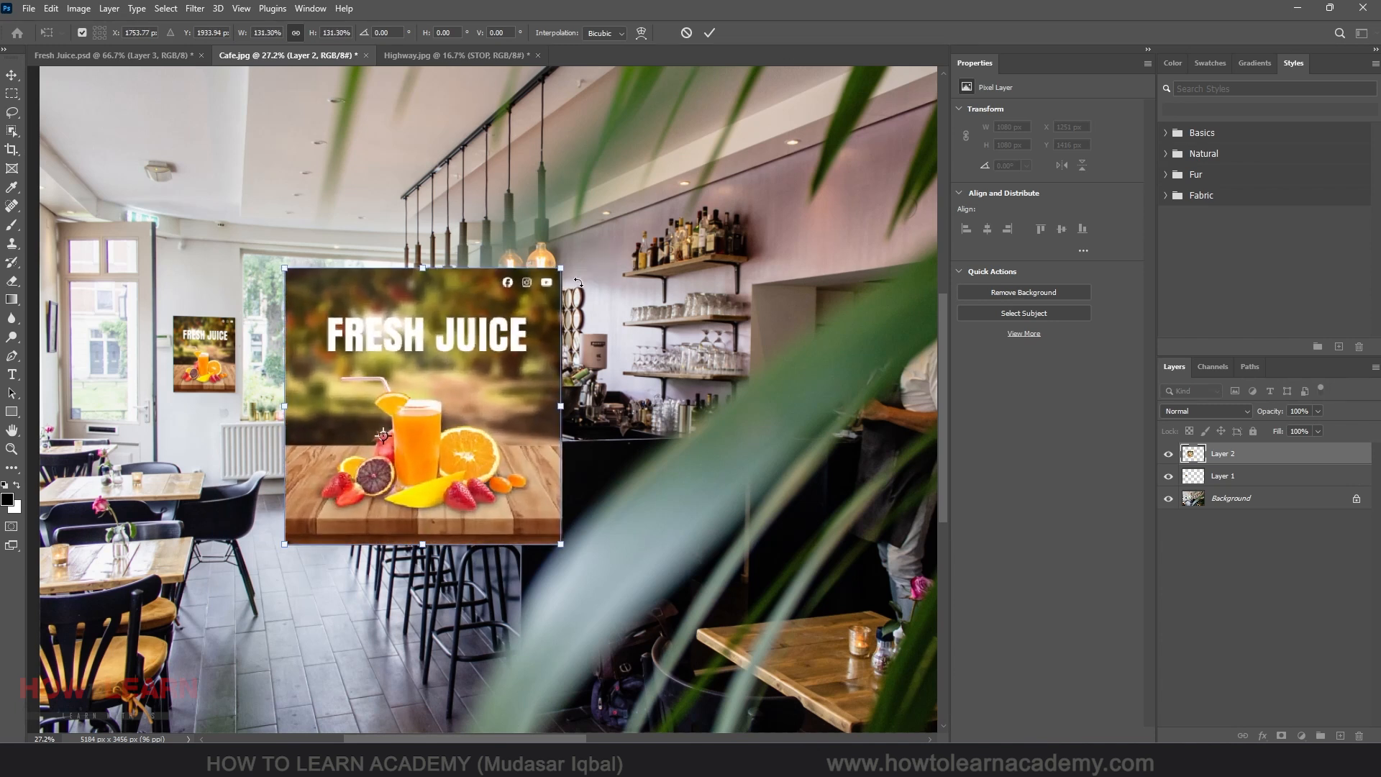
key(ctrl+z)
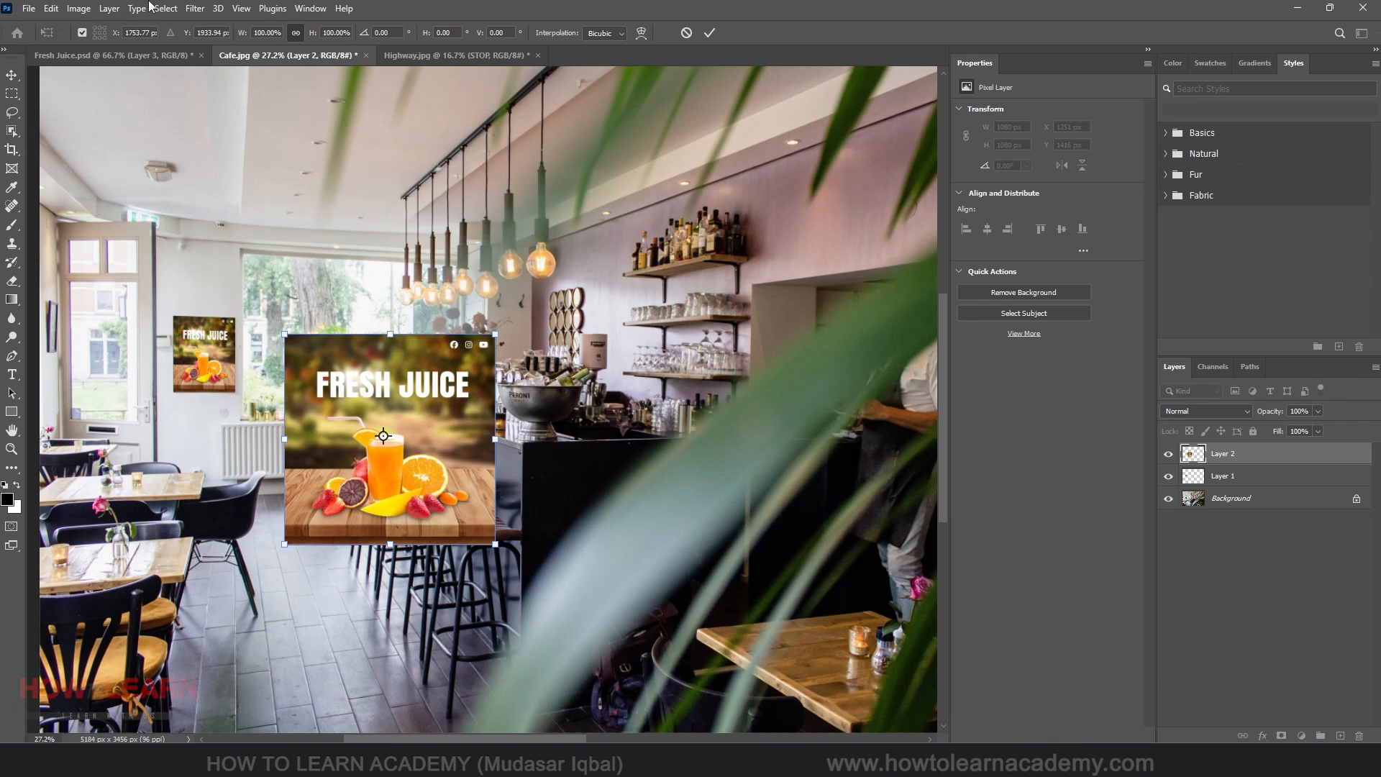
Step: Set the poster's reference point to its upper-right corner and scale the poster proportionally to 112% from there
click(97, 30)
click(100, 34)
click(105, 29)
mouse_move(309, 38)
mouse_down()
mouse_move(345, 42)
mouse_move(301, 43)
mouse_move(345, 42)
mouse_move(313, 53)
mouse_up()
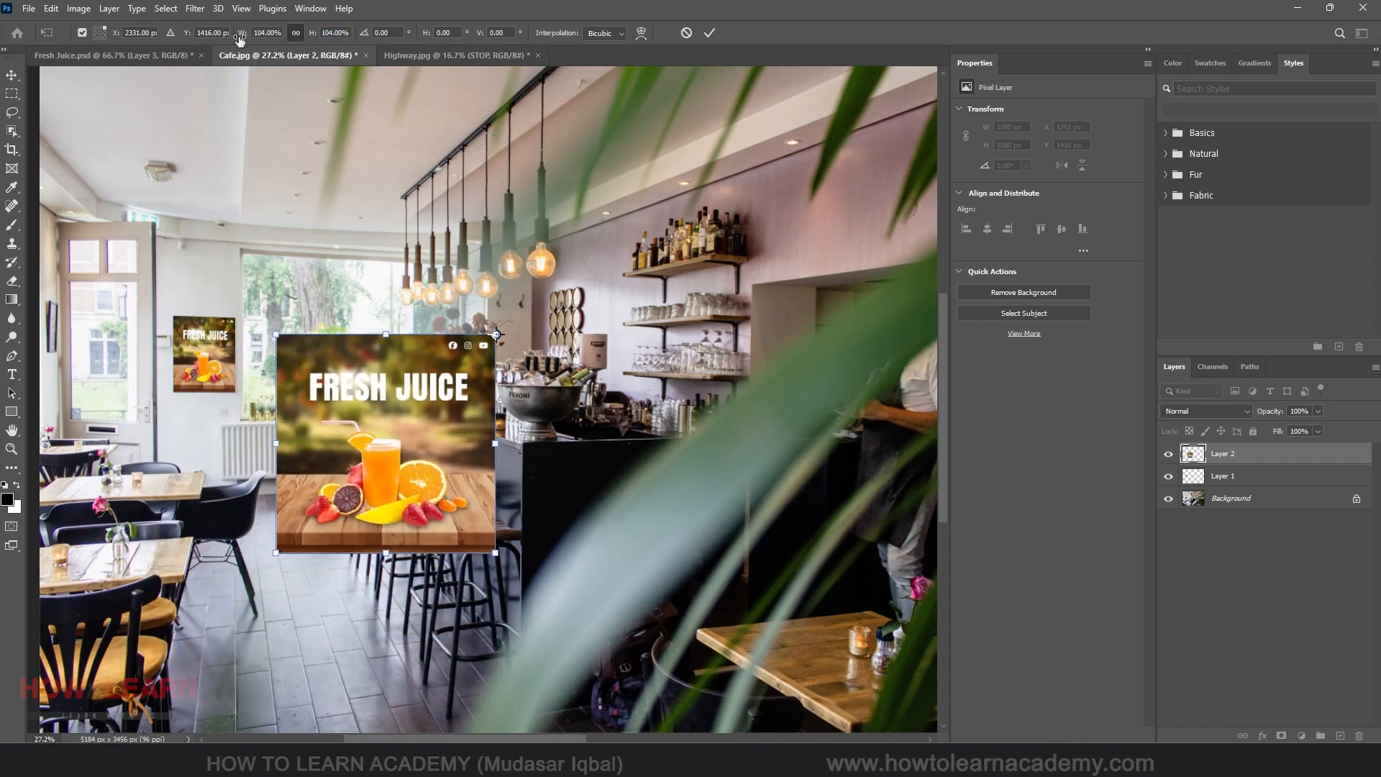
drag(238, 38, 206, 46)
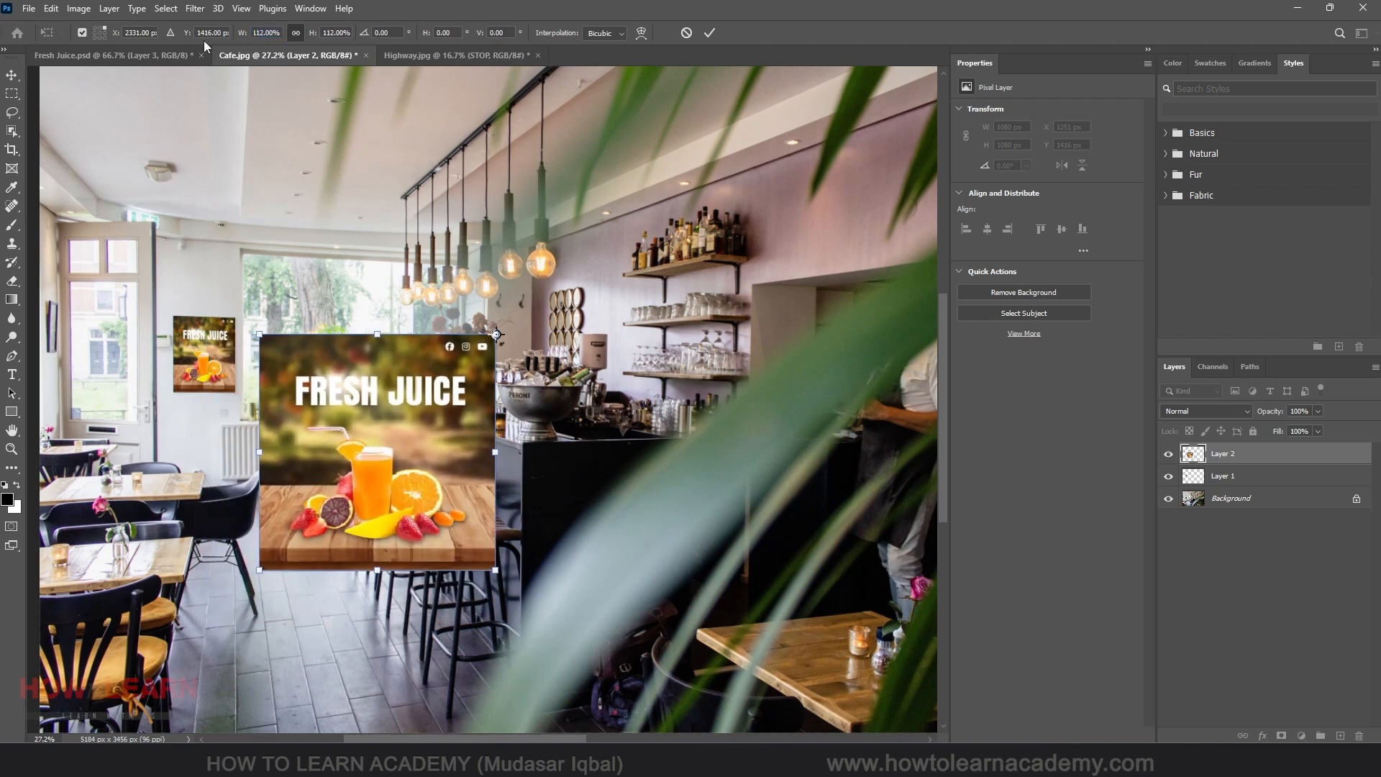
Step: Scale the poster proportionally to 137% from its lower-left corner and return the reference point to the centre
click(95, 38)
mouse_move(312, 38)
mouse_down()
mouse_move(336, 47)
mouse_move(325, 46)
mouse_up()
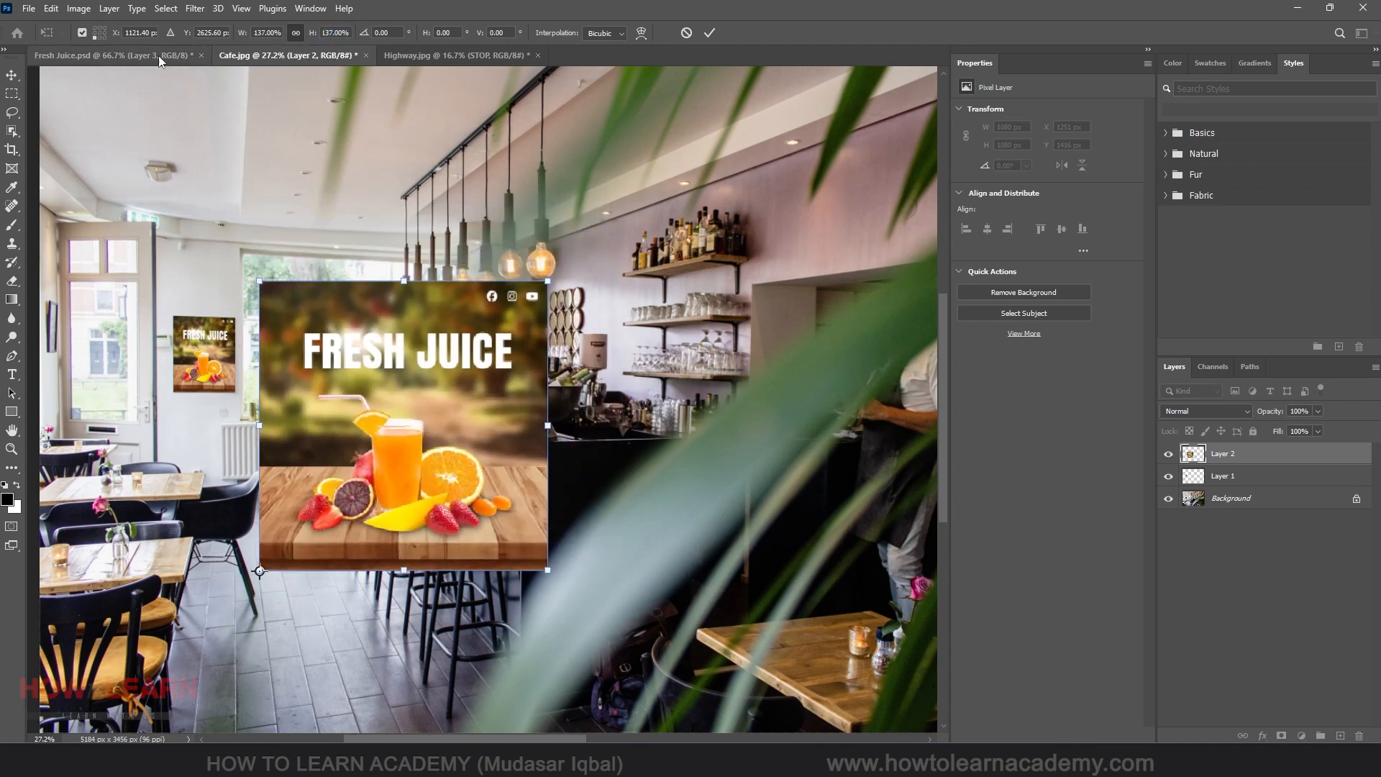
click(100, 34)
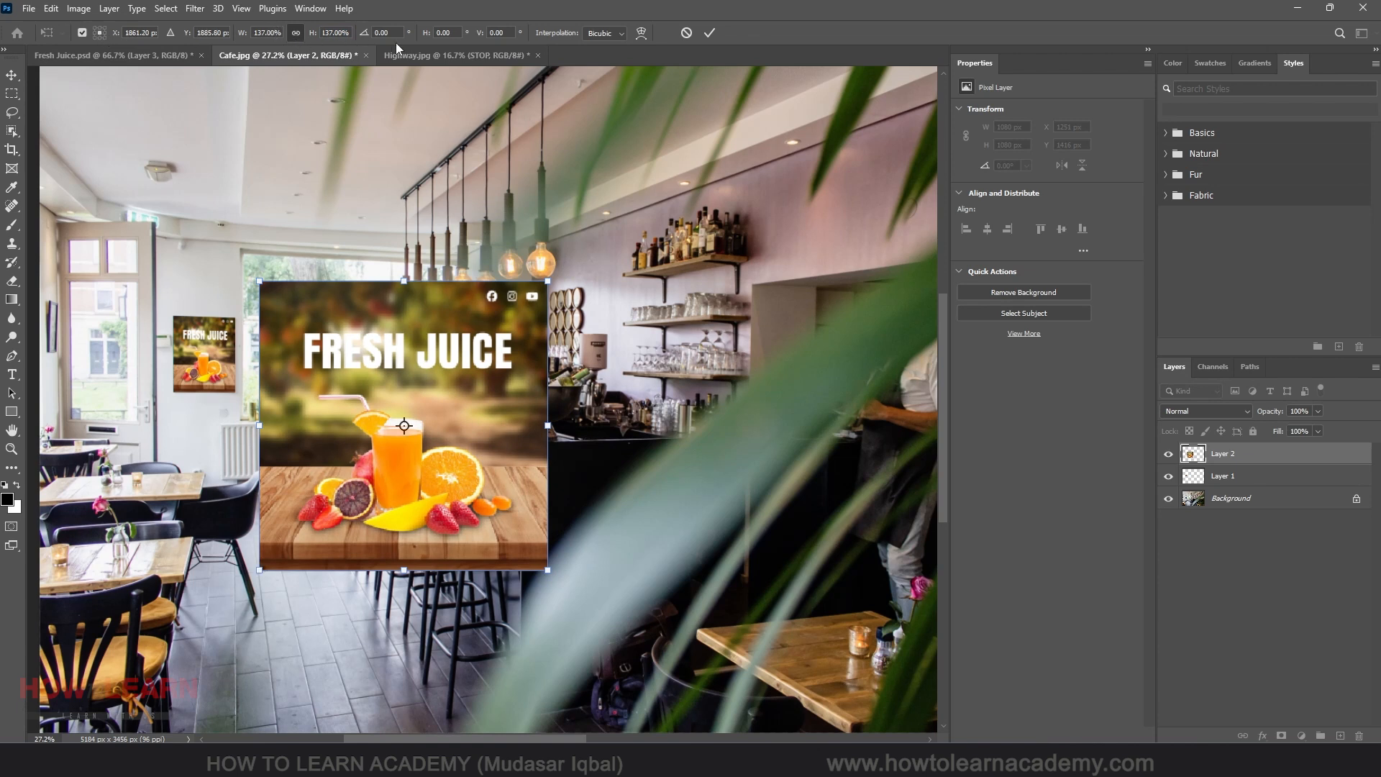
Step: Skew the poster horizontally by -0.31° and scale it proportionally to 196% around its centre
mouse_move(428, 39)
mouse_down()
mouse_move(412, 36)
mouse_move(440, 40)
mouse_up()
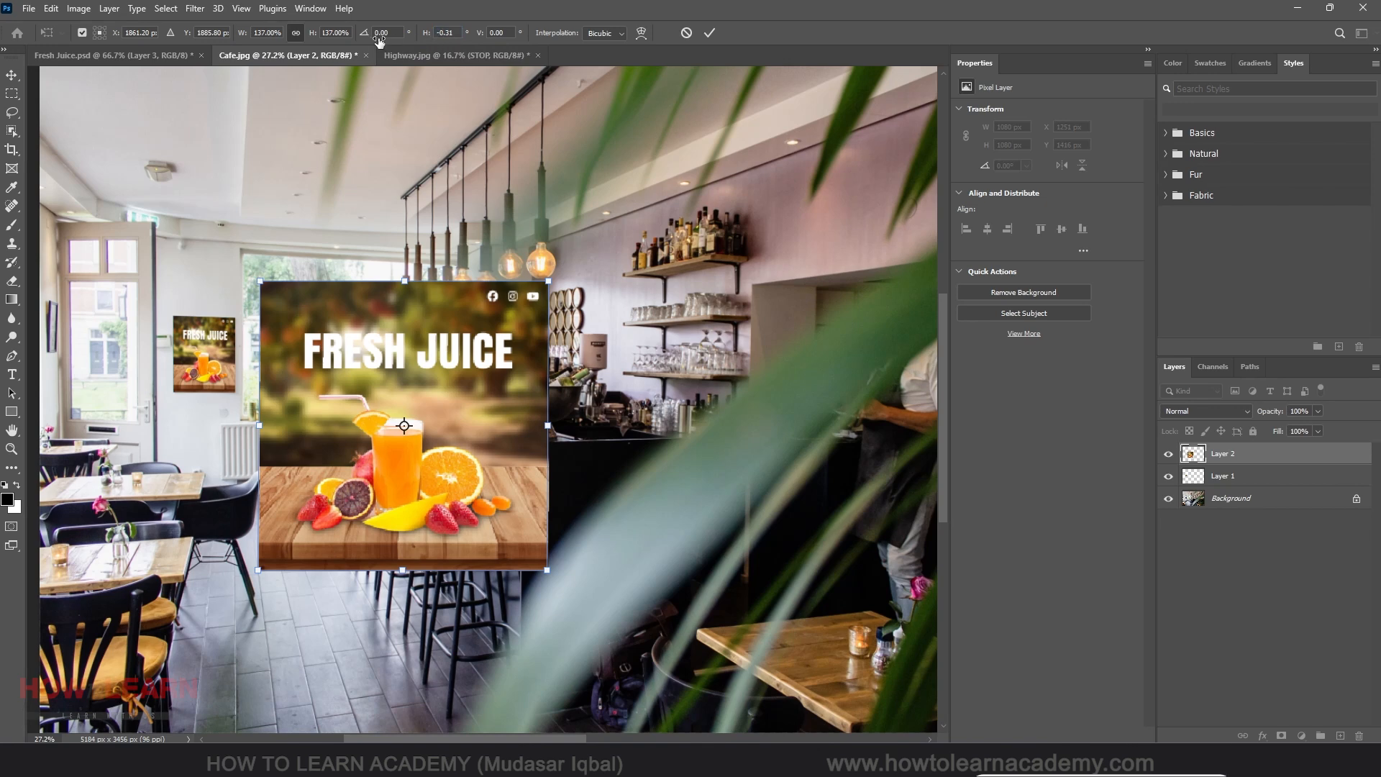
click(268, 33)
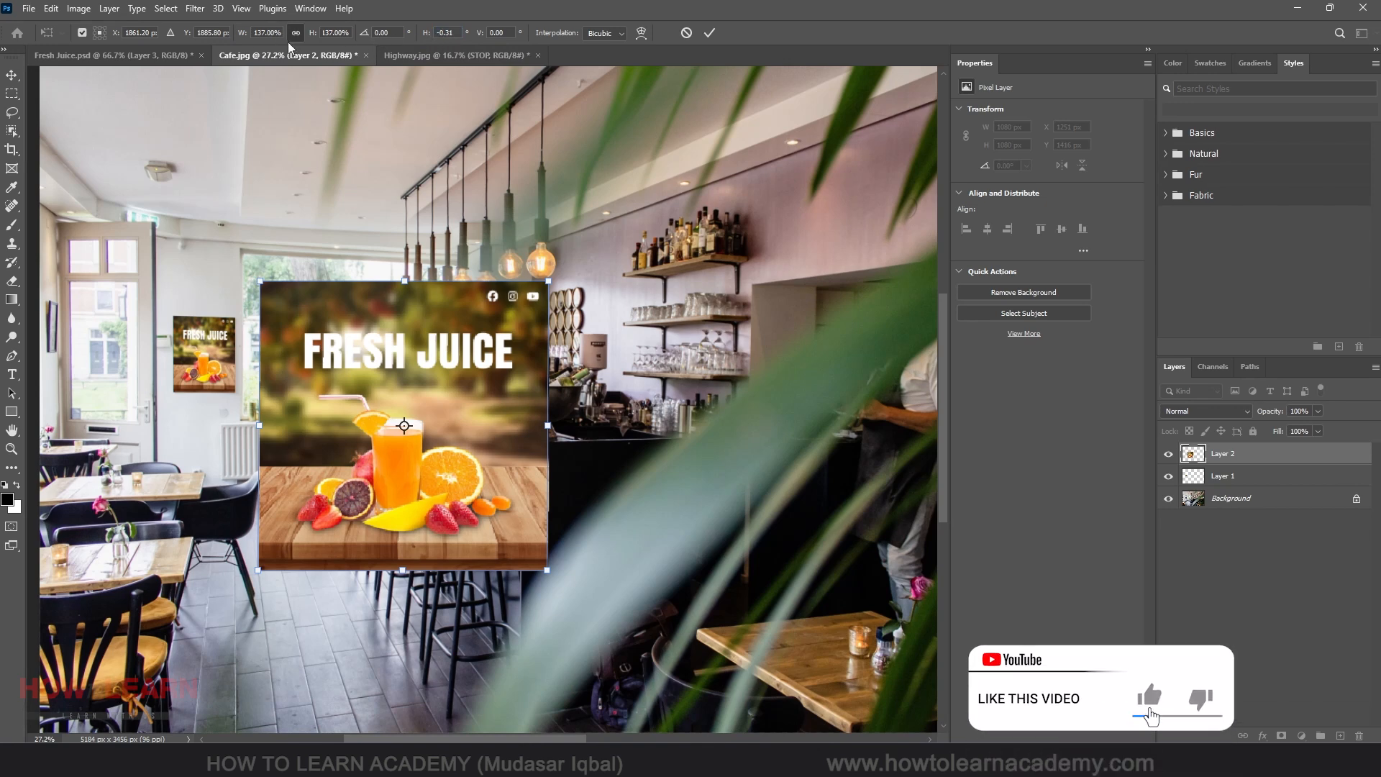
text(218)
key(Tab)
mouse_move(369, 36)
mouse_down()
mouse_move(286, 39)
mouse_move(354, 37)
mouse_up()
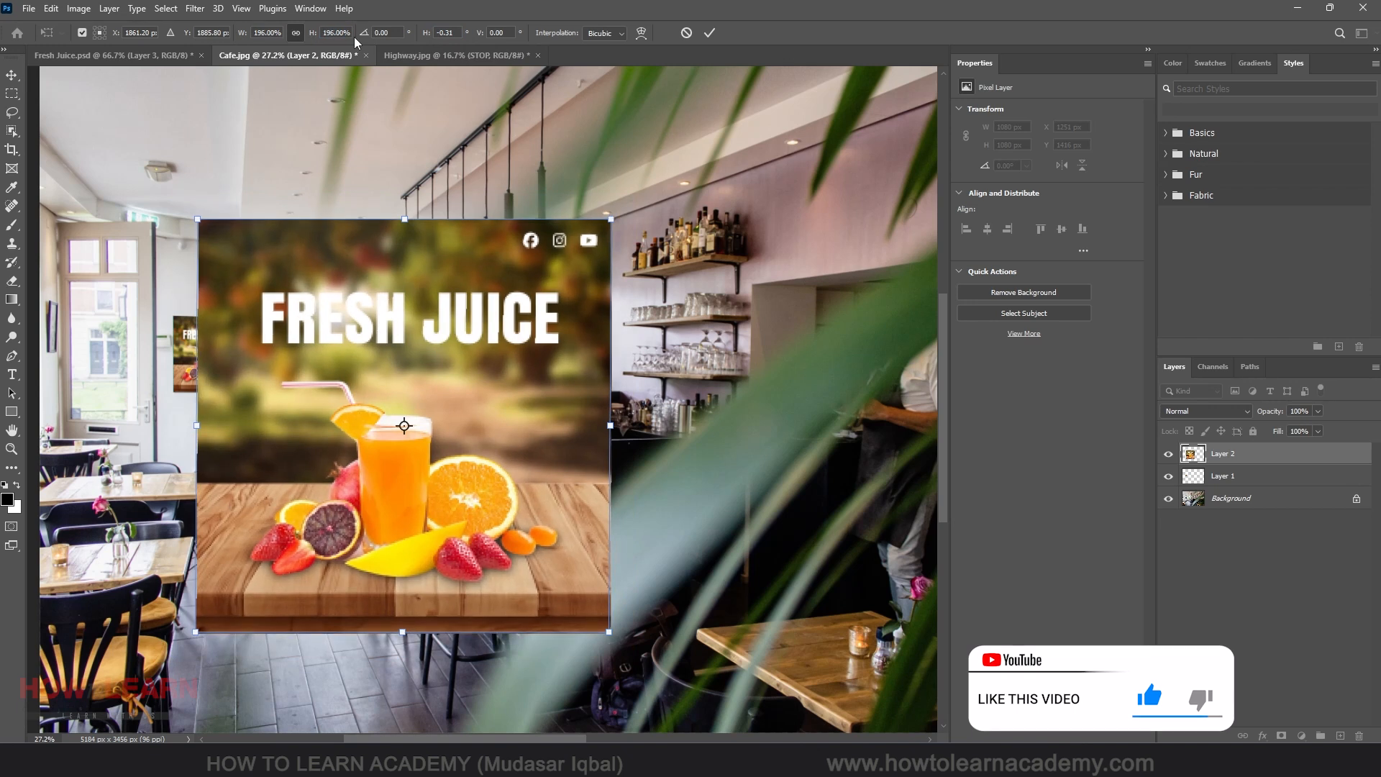